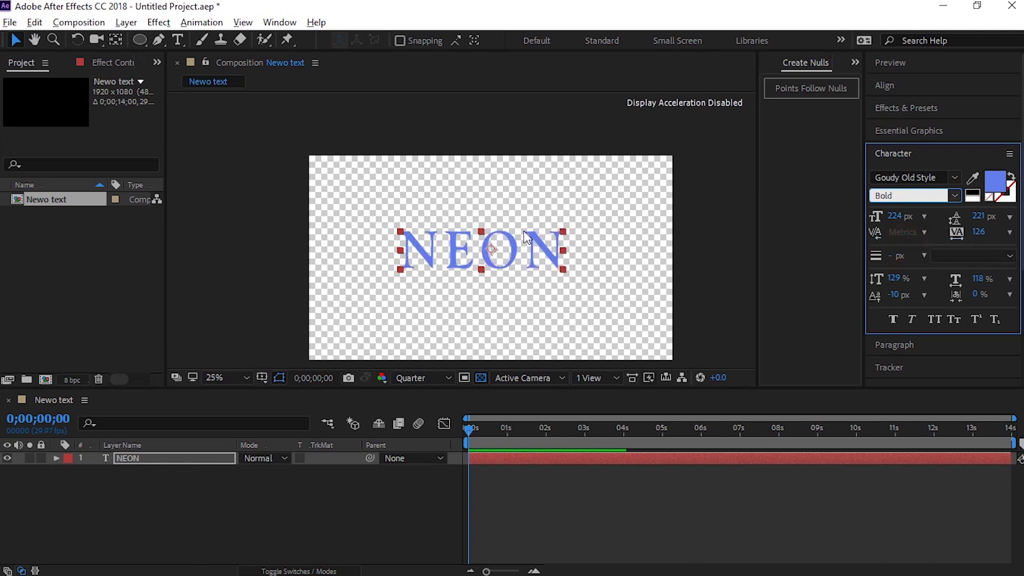
# Enlarge the NEON text to 277 px and reposition it at the centre of the composition.
pyautogui.moveTo(929, 216); pyautogui.dragTo(956, 217)
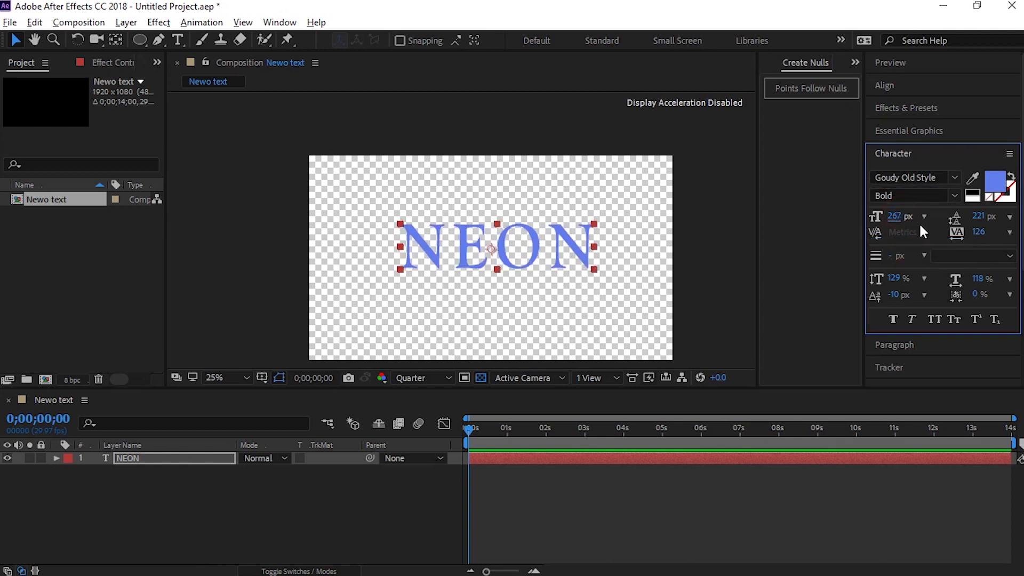
pyautogui.click(514, 233)
pyautogui.moveTo(504, 260); pyautogui.dragTo(489, 274)
pyautogui.click(172, 507)
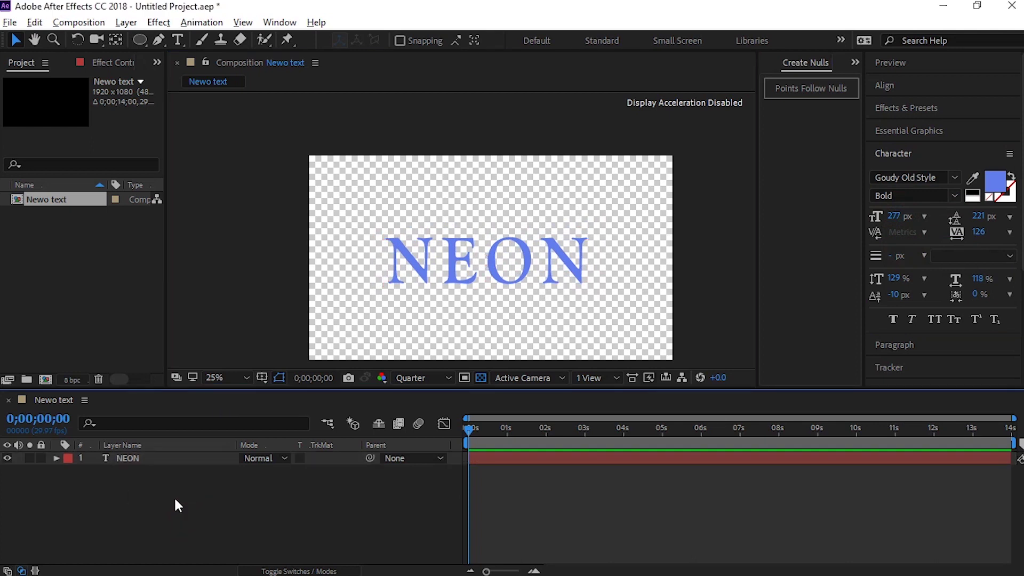
# Pre-compose the NEON text layer as "Type", moving all attributes into the new composition.
pyautogui.click(128, 457)
pyautogui.rightClick(129, 457)
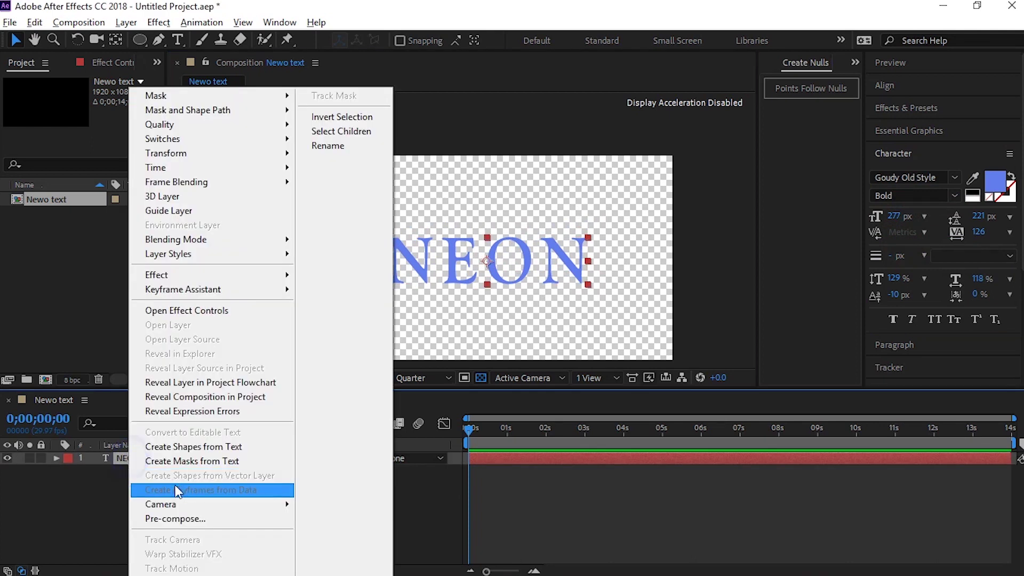
pyautogui.click(180, 521)
pyautogui.write('Type')
pyautogui.click(354, 302)
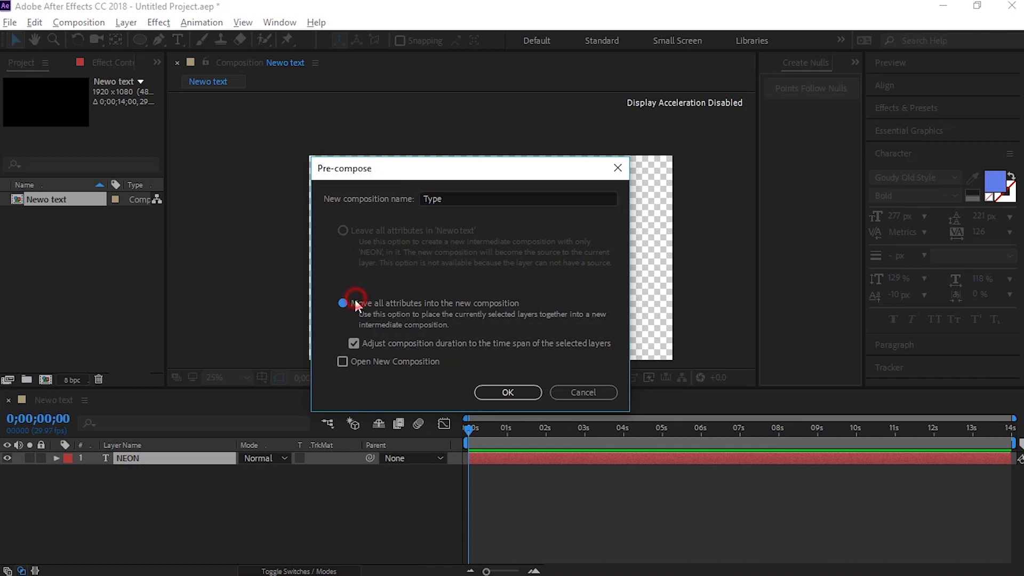
pyautogui.click(520, 390)
# Turn off the transparency grid in the composition view to show a black background.
pyautogui.click(226, 498)
pyautogui.click(219, 459)
pyautogui.click(357, 499)
pyautogui.click(481, 381)
# Duplicate the Type layer and rename the copy "glow1".
pyautogui.click(152, 460)
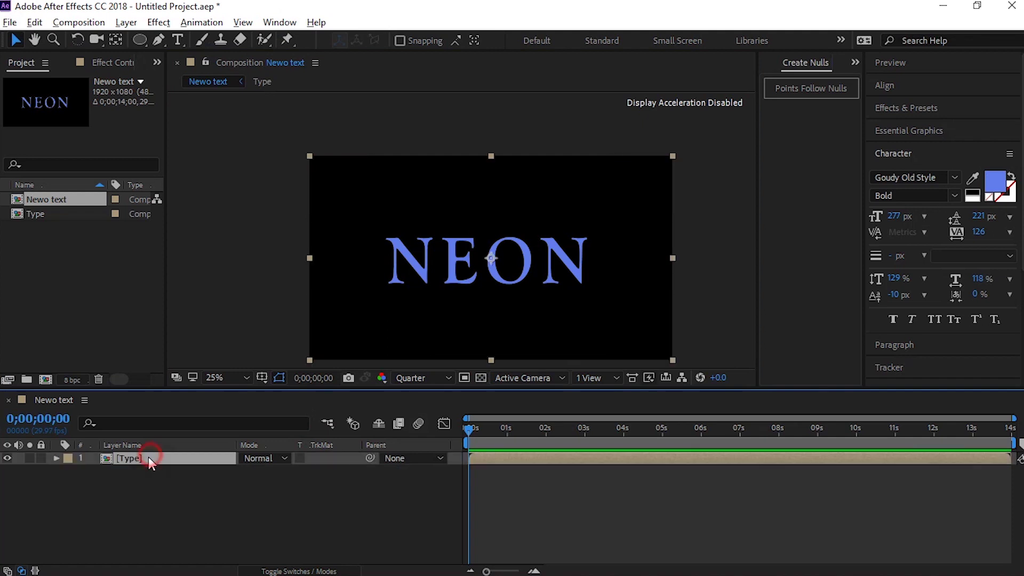
pyautogui.click(34, 22)
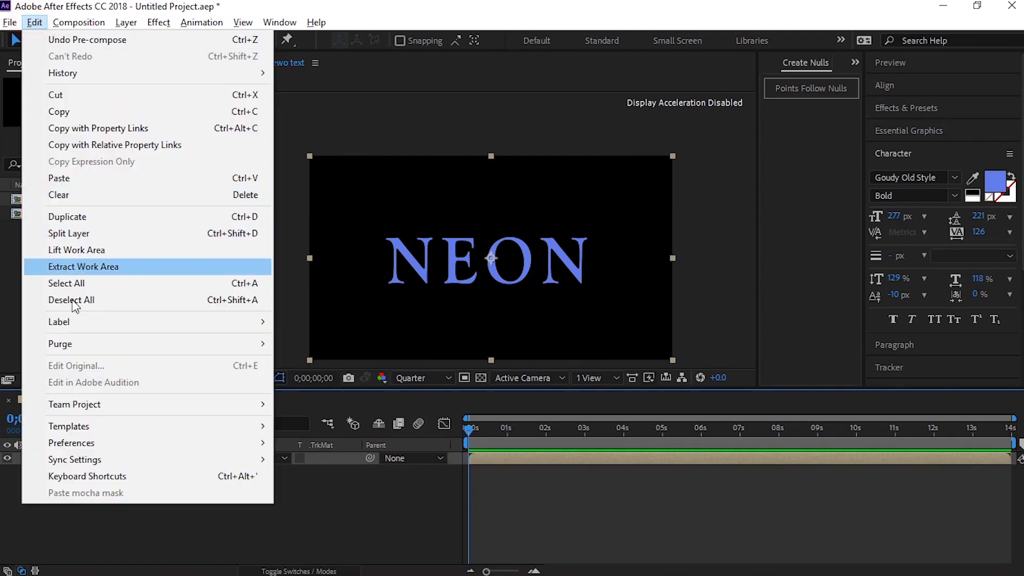
pyautogui.click(82, 216)
pyautogui.click(183, 498)
pyautogui.click(138, 461)
pyautogui.press('Return')
pyautogui.write('glow1')
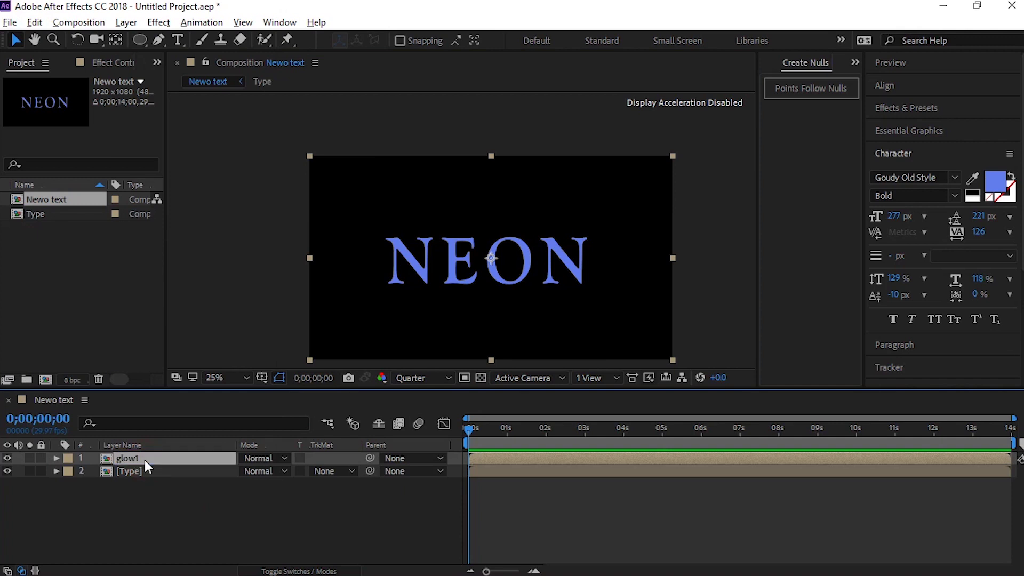
# Apply the Fast Box Blur effect to the glow1 layer.
pyautogui.click(165, 494)
pyautogui.click(158, 449)
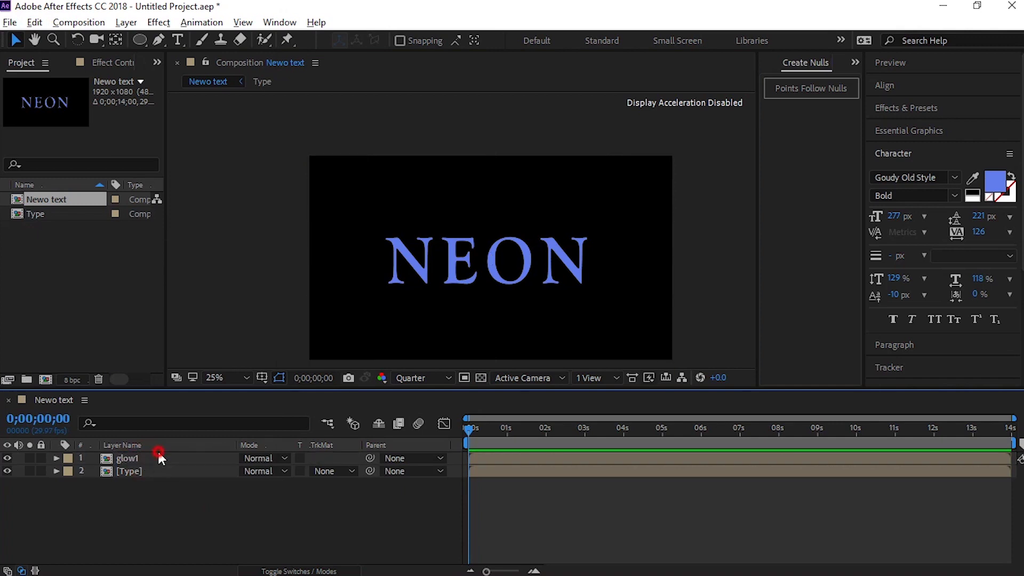
pyautogui.click(149, 446)
pyautogui.click(134, 457)
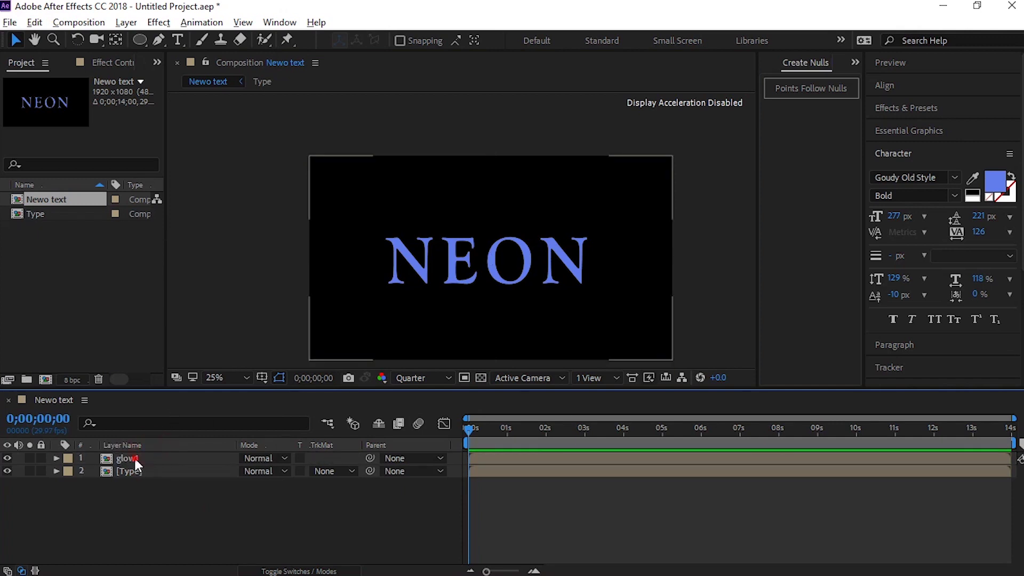
pyautogui.click(901, 109)
pyautogui.click(899, 128)
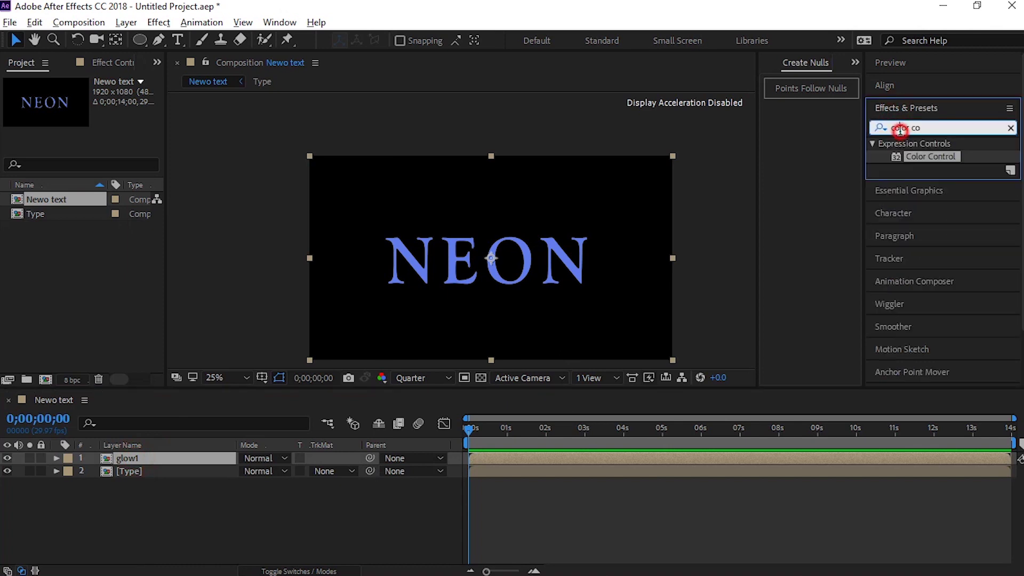
pyautogui.write('fast')
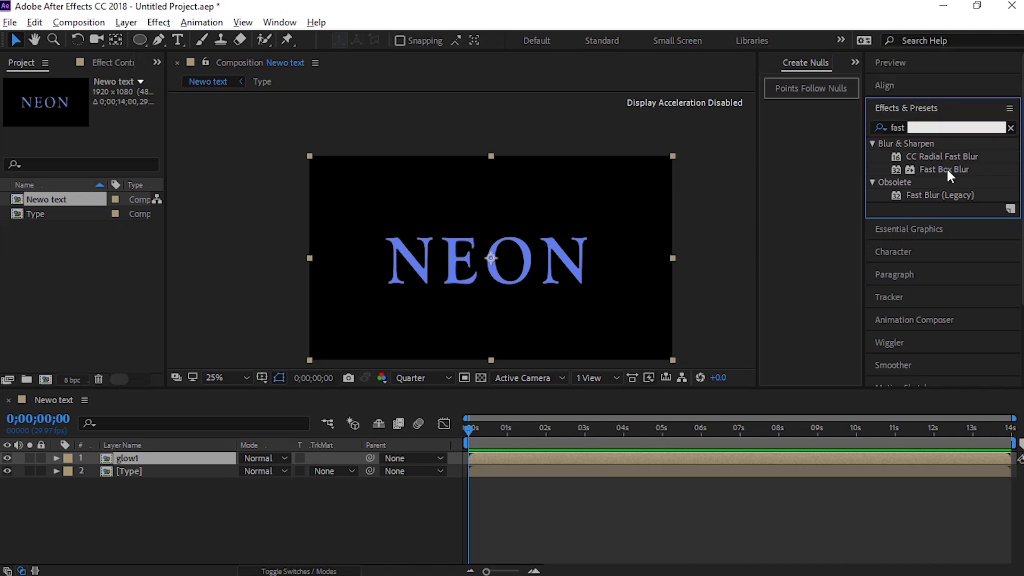
pyautogui.moveTo(944, 169); pyautogui.dragTo(121, 462)
# Set the Fast Box Blur radius of the glow1 layer to 3.
pyautogui.click(101, 107)
pyautogui.write('3')
pyautogui.press('Return')
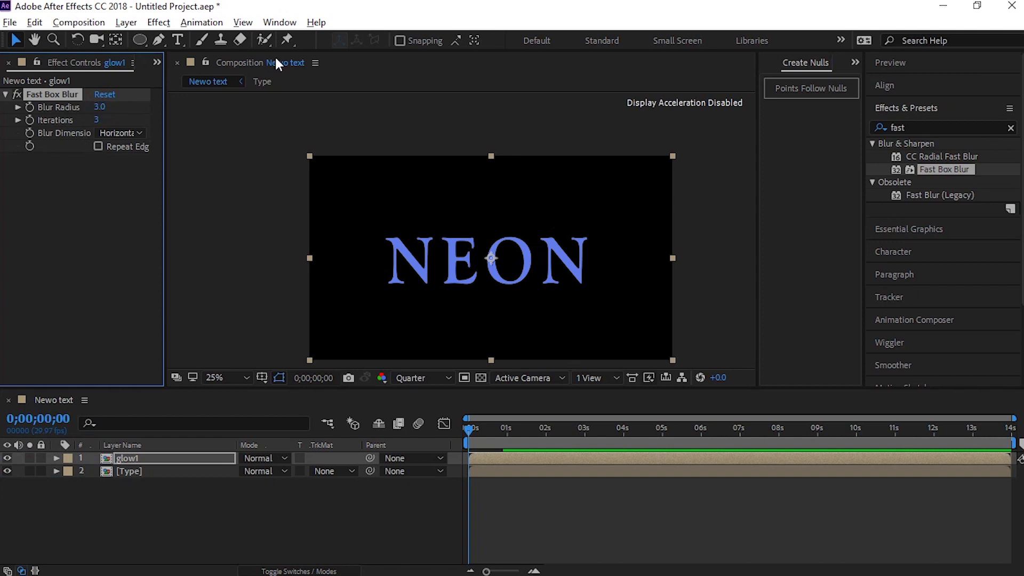
# Duplicate the glow1 layer and set the copy's Fast Box Blur radius to 20.
pyautogui.click(165, 497)
pyautogui.click(158, 457)
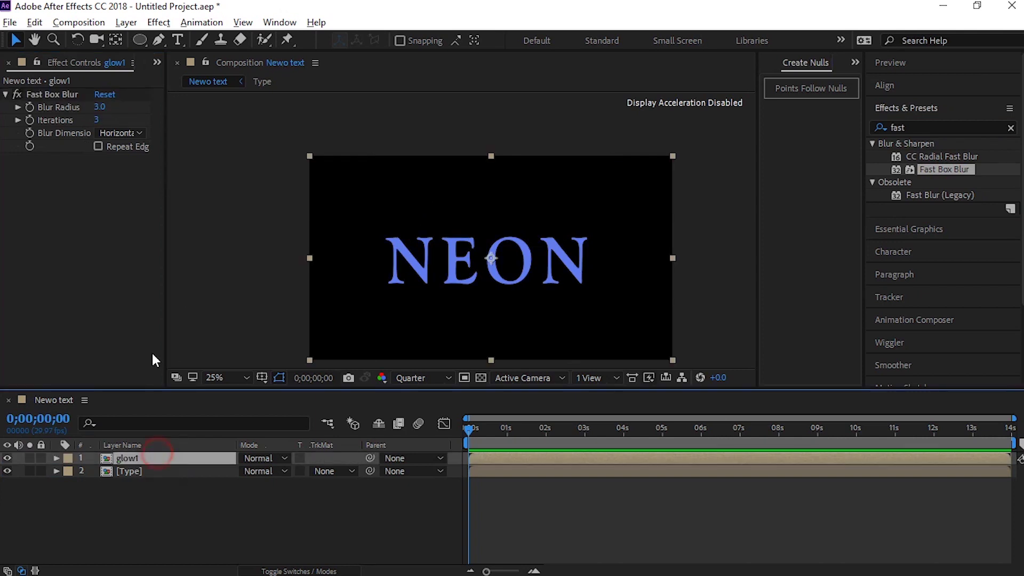
pyautogui.click(36, 21)
pyautogui.click(99, 216)
pyautogui.click(133, 460)
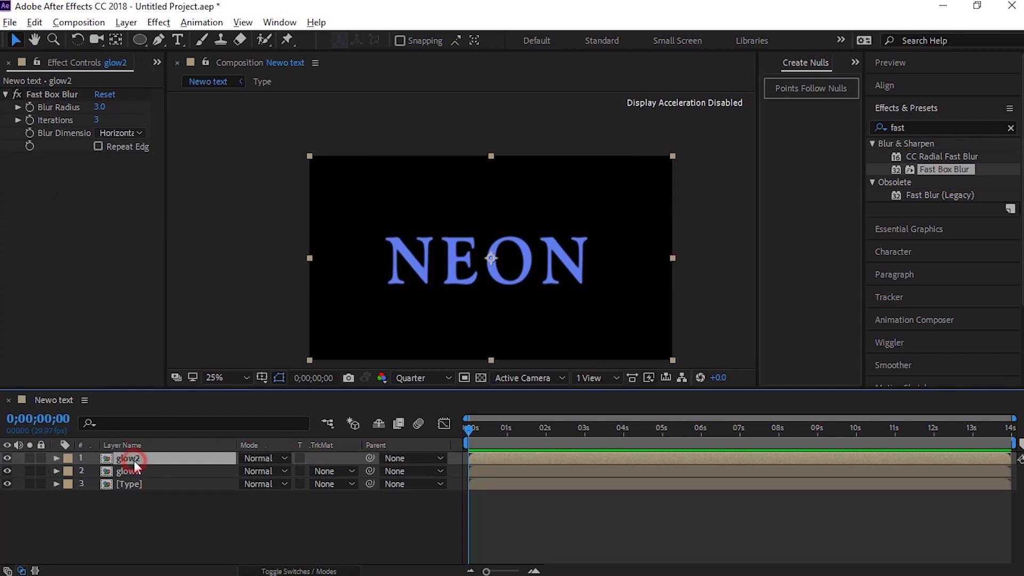
pyautogui.click(100, 106)
pyautogui.press('Return')
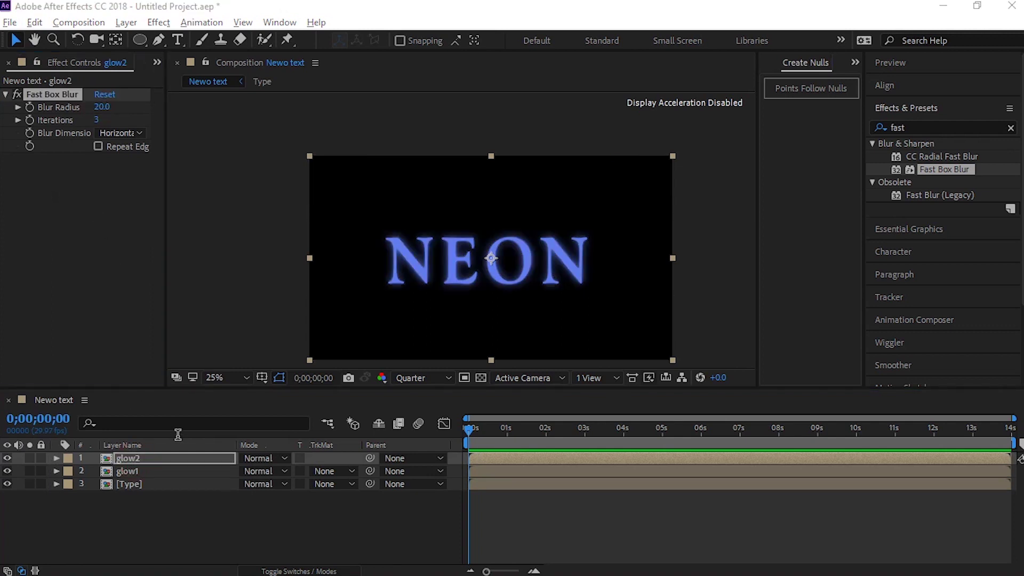
# Set the blending mode of both the glow1 and glow2 layers to Add.
pyautogui.click(148, 470)
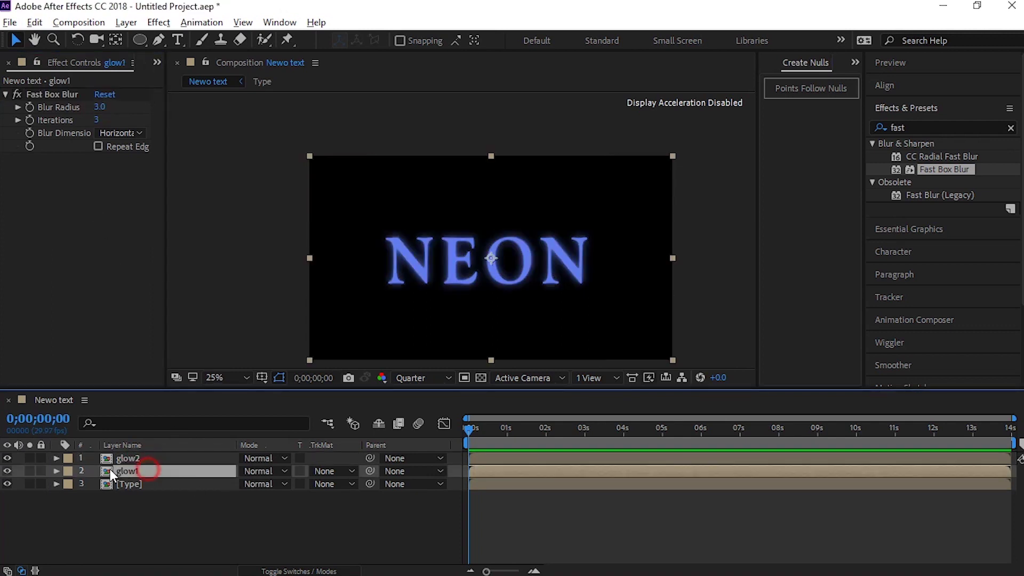
pyautogui.click(252, 472)
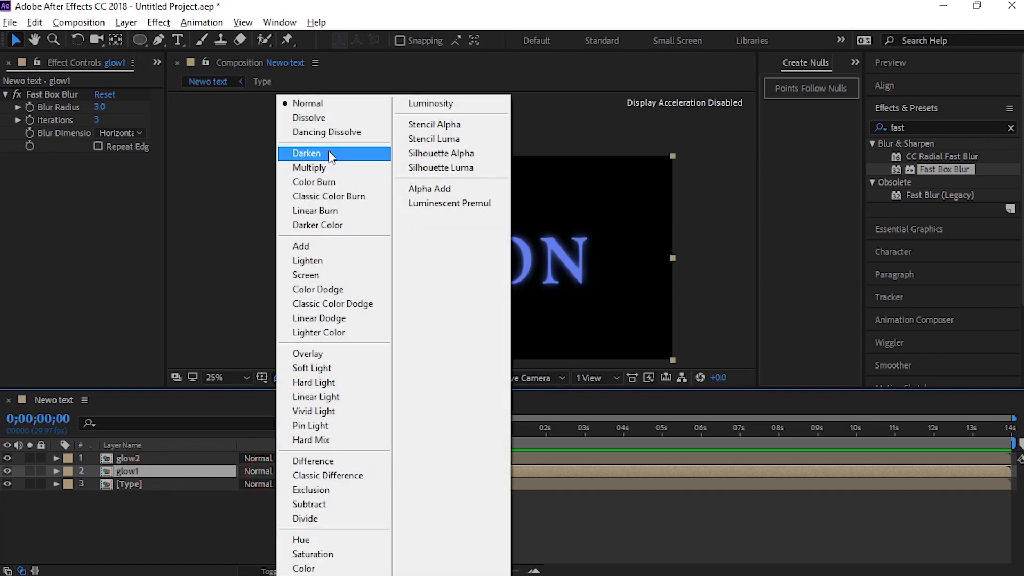
pyautogui.click(316, 245)
pyautogui.click(266, 457)
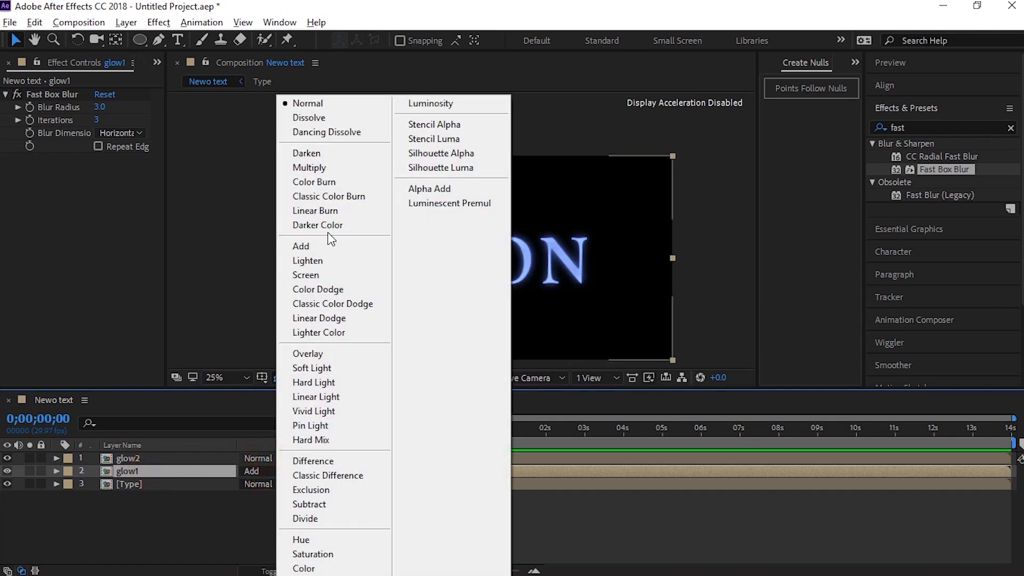
pyautogui.click(302, 245)
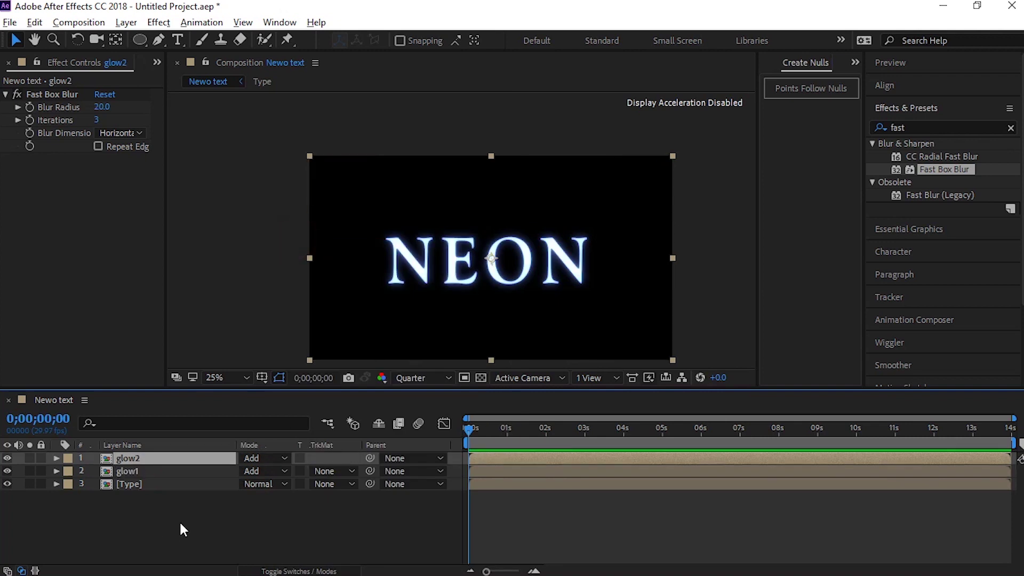
# Duplicate the Type layer and add a Stroke layer style to the upper copy.
pyautogui.click(120, 485)
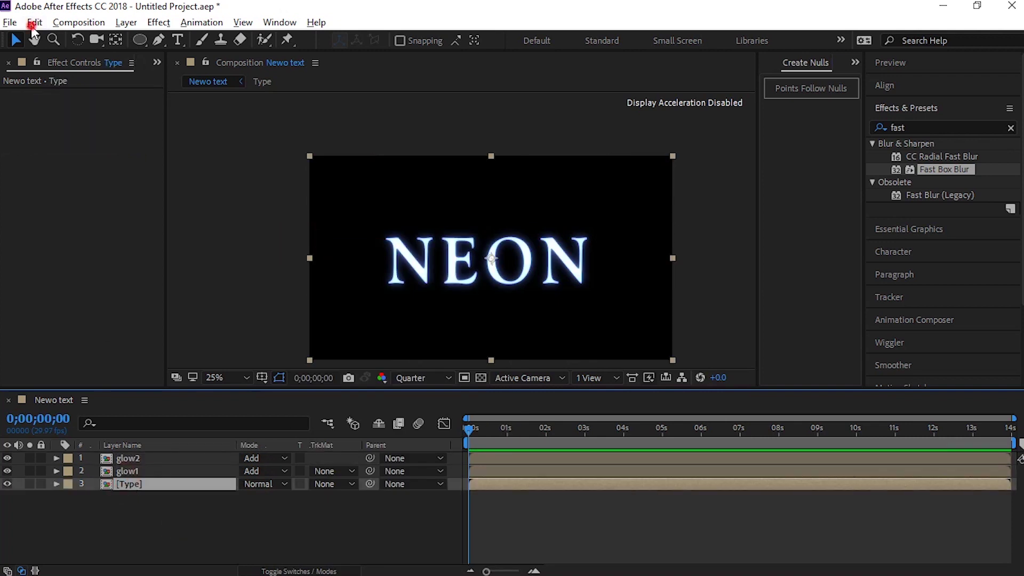
pyautogui.click(34, 23)
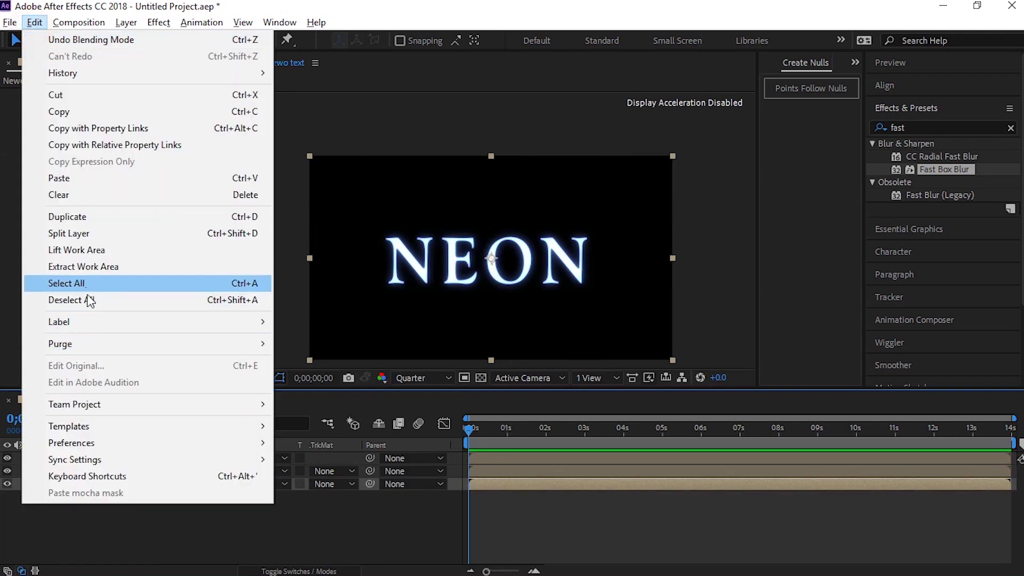
pyautogui.click(76, 219)
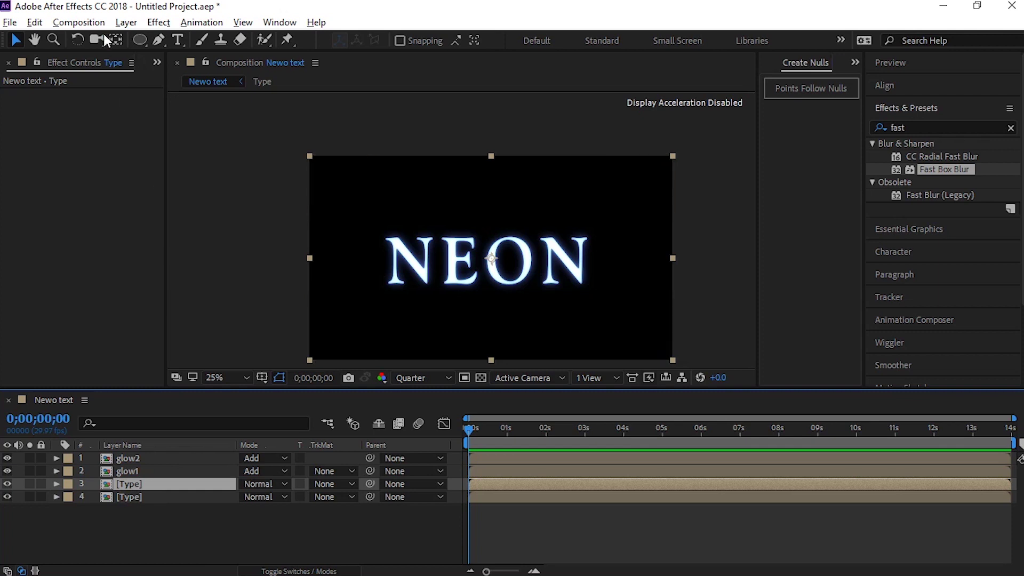
pyautogui.click(126, 21)
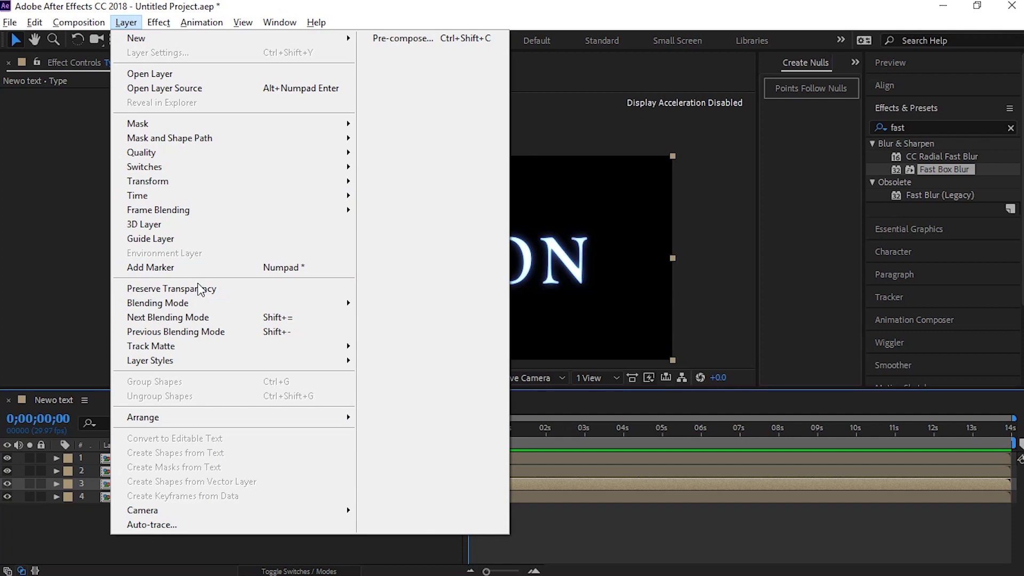
pyautogui.moveTo(269, 360)
pyautogui.click(436, 550)
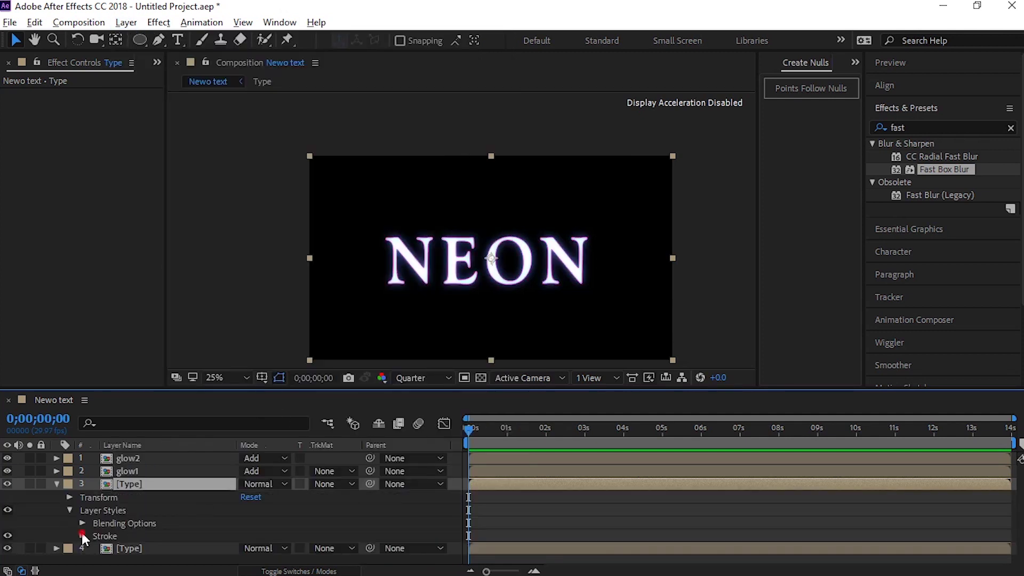
# Set the stroke size to 20 and sample a near-white stroke color from the NEON letters.
pyautogui.click(83, 535)
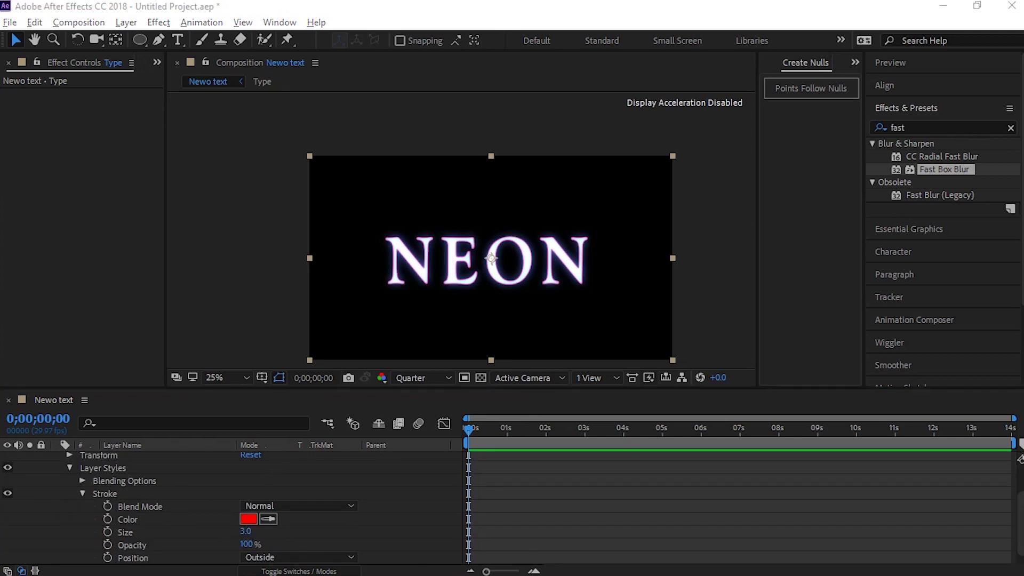
pyautogui.click(120, 535)
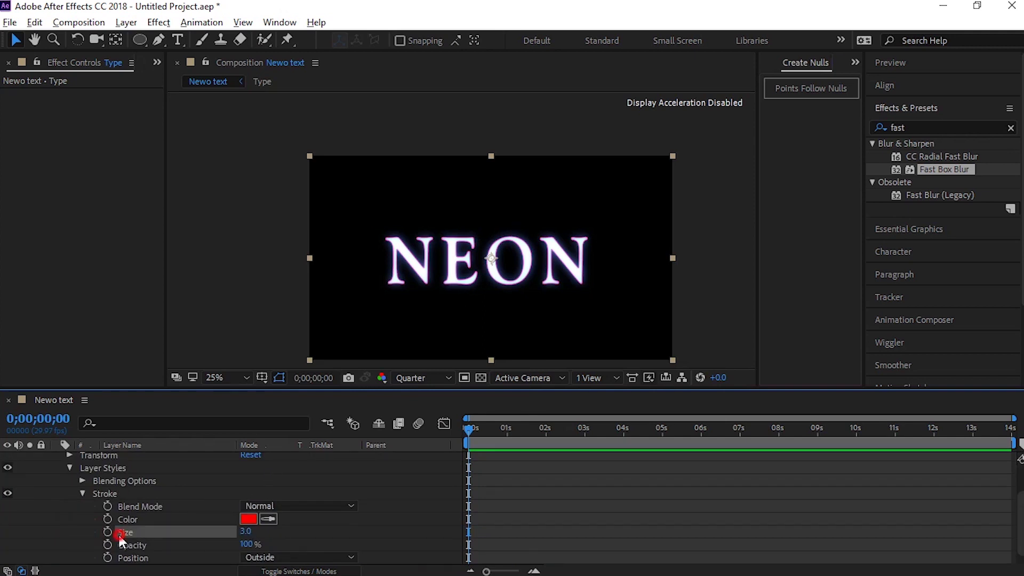
pyautogui.click(247, 533)
pyautogui.write('20')
pyautogui.press('Return')
pyautogui.click(270, 519)
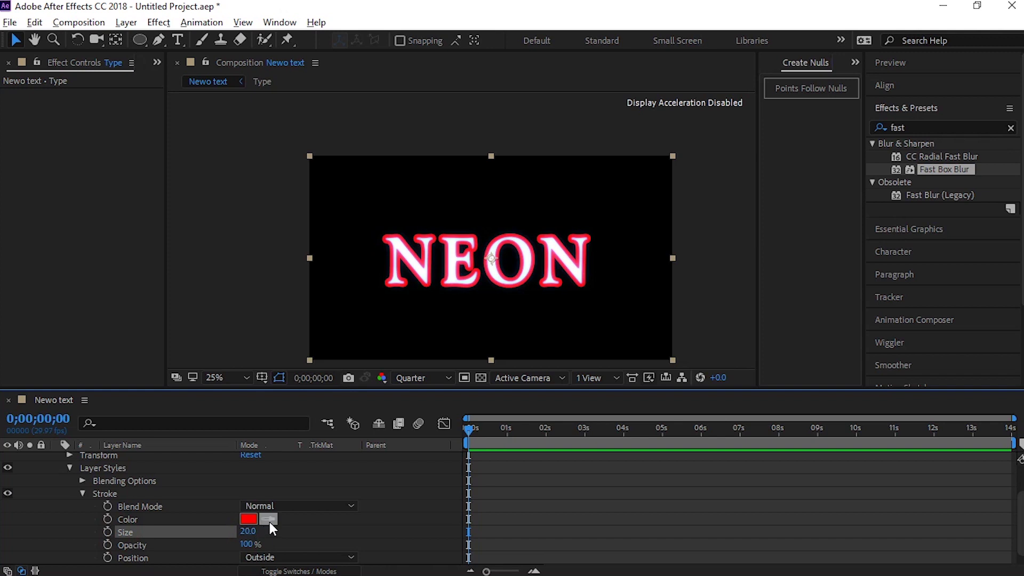
pyautogui.click(424, 265)
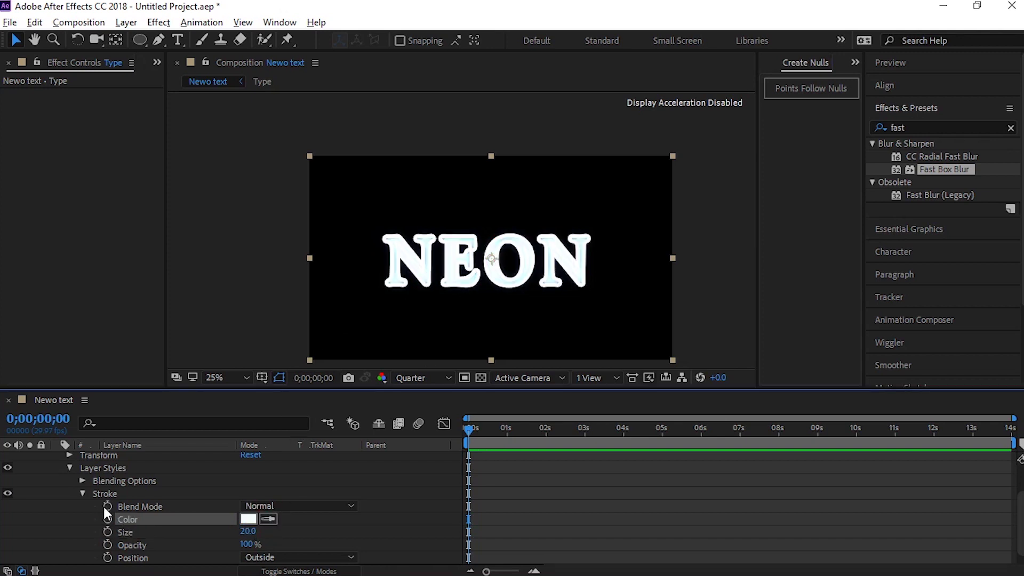
# Pre-compose the stroked Type layer as "Wide Glow", moving all attributes into the new composition.
pyautogui.scroll(2, 82, 460)
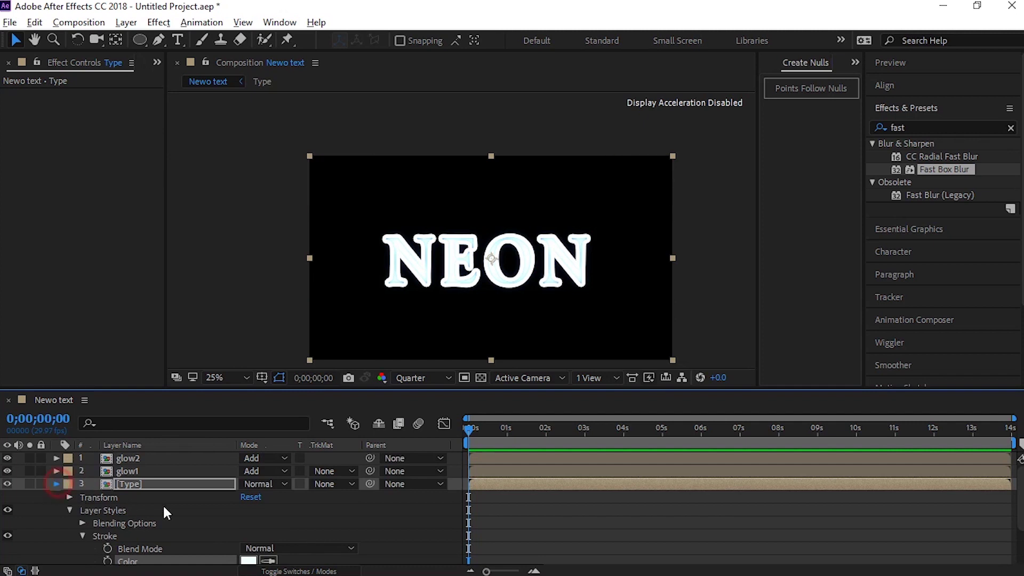
pyautogui.hotkey('ctrl', 'd')
pyautogui.rightClick(125, 486)
pyautogui.click(182, 518)
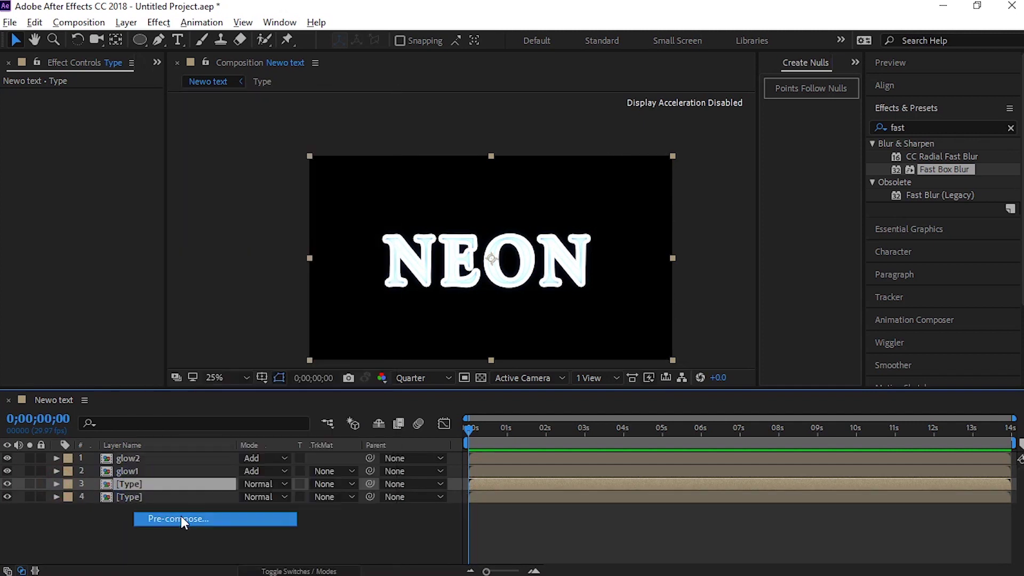
pyautogui.click(343, 303)
pyautogui.moveTo(489, 208); pyautogui.dragTo(338, 210)
pyautogui.write('Wide Glow')
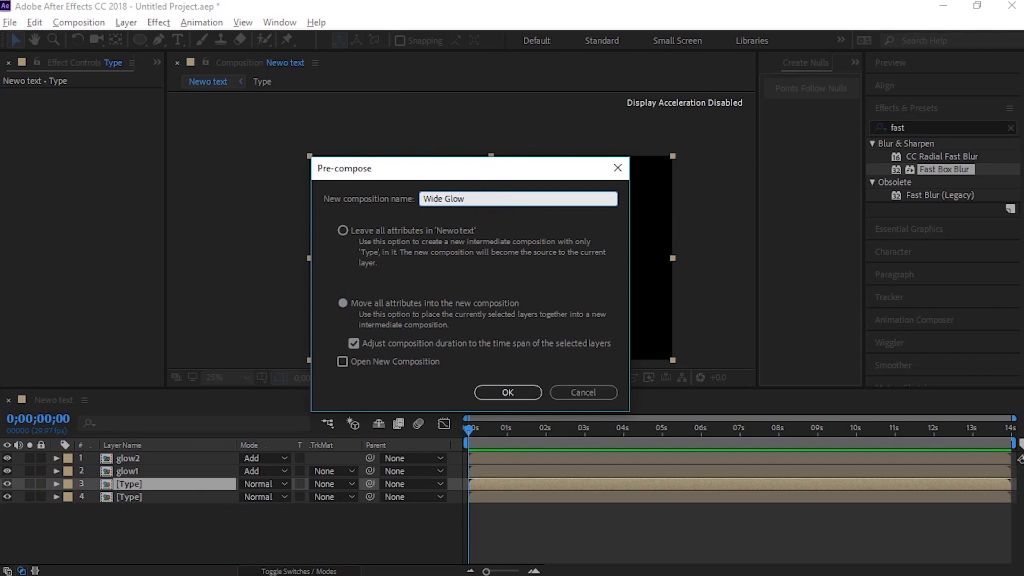
pyautogui.press('Return')
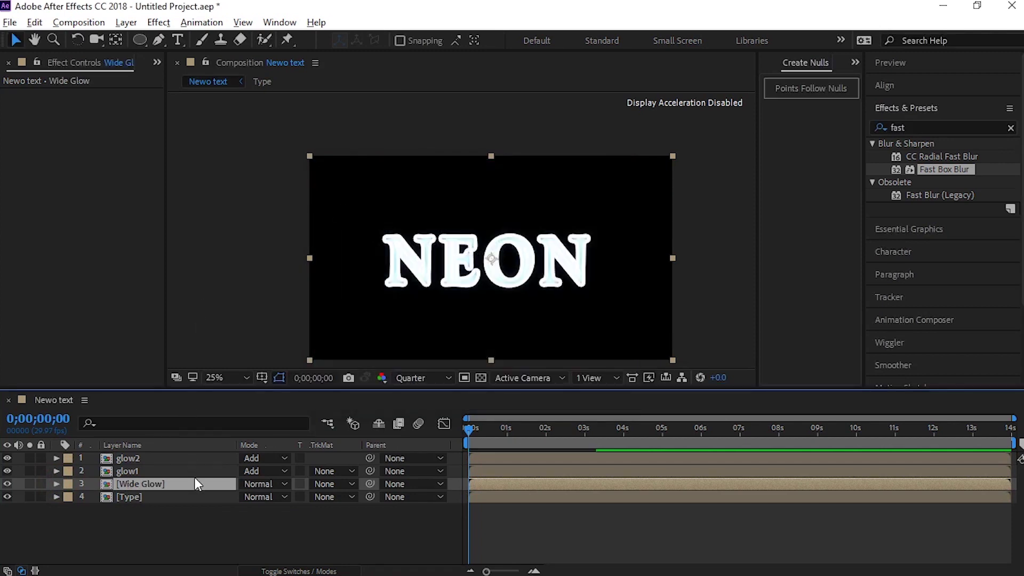
# Set the blending mode of the Wide Glow layer to Lighten.
pyautogui.click(235, 531)
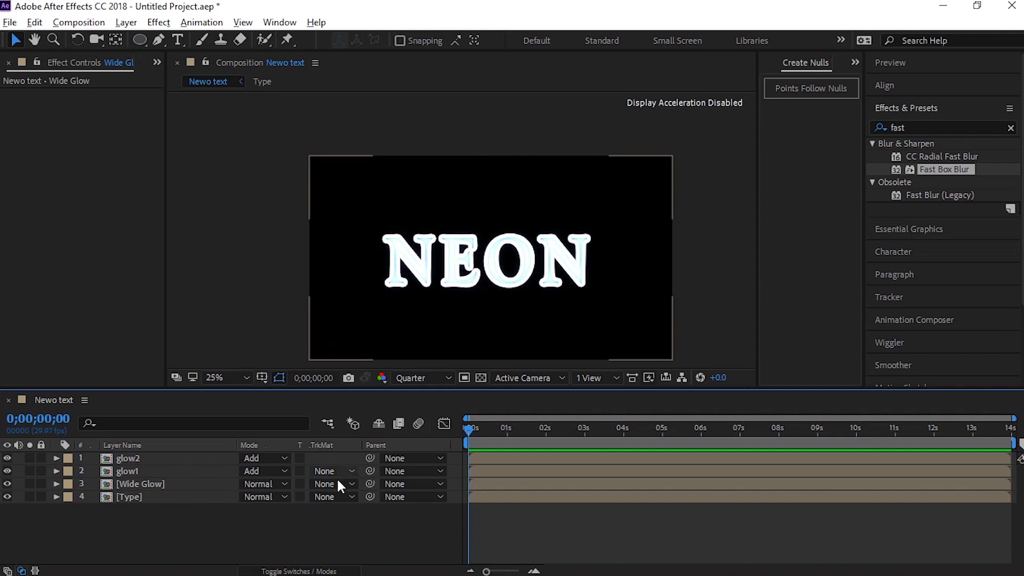
pyautogui.click(280, 484)
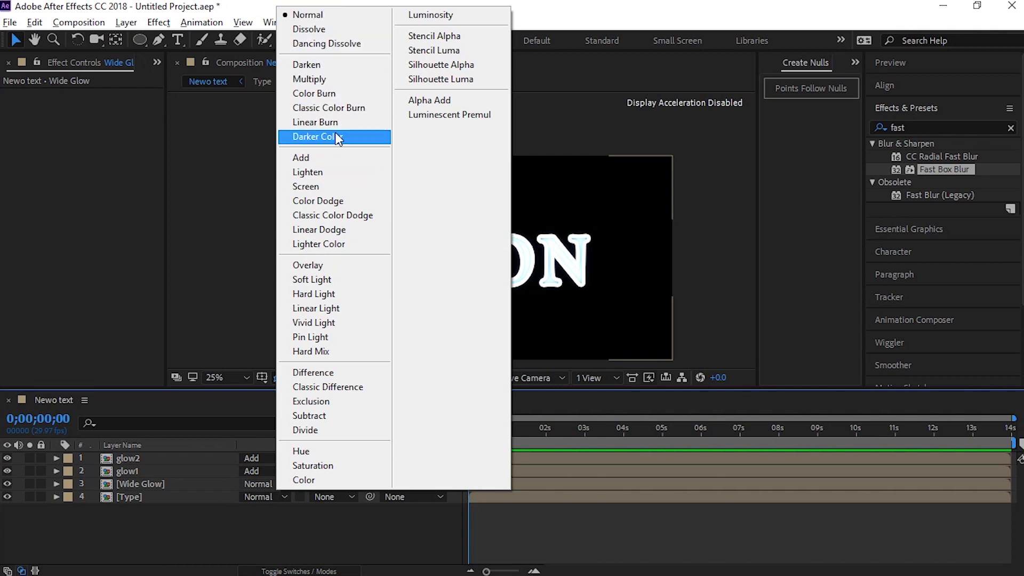
pyautogui.click(332, 171)
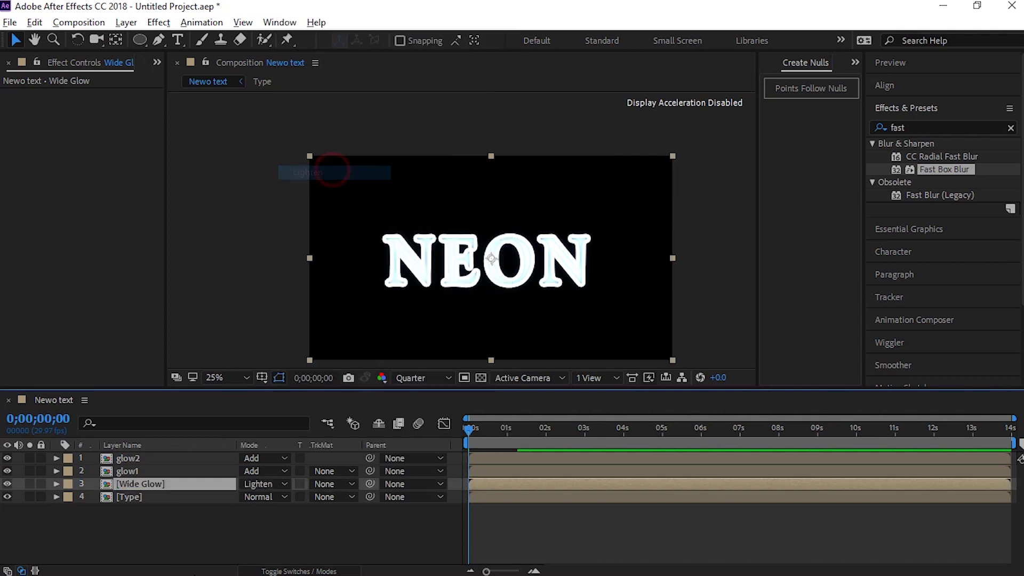
# Move the Wide Glow layer below the Type layer and apply the Gaussian Blur effect to it.
pyautogui.moveTo(142, 482); pyautogui.dragTo(156, 511)
pyautogui.click(155, 510)
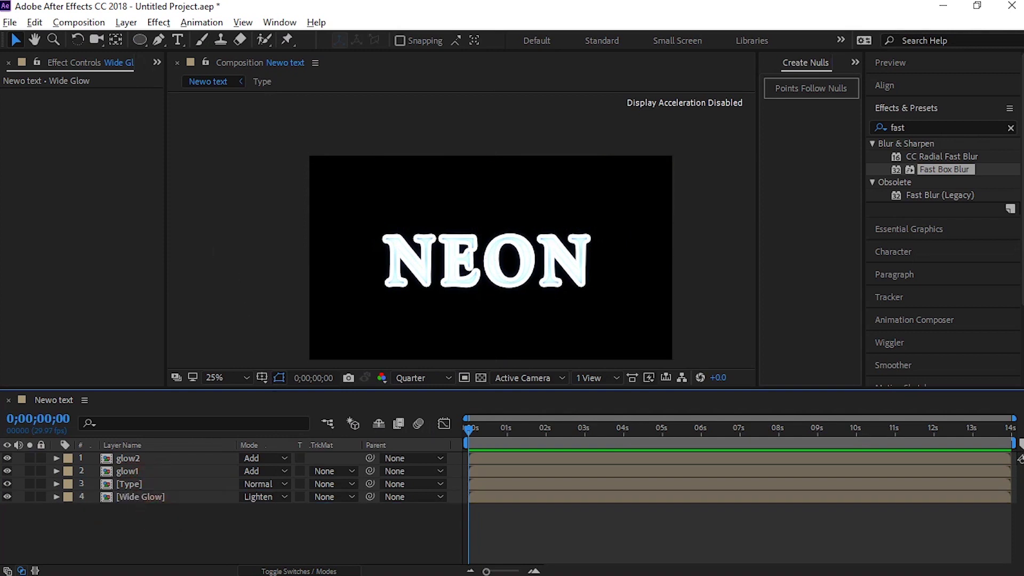
pyautogui.click(132, 496)
pyautogui.click(898, 126)
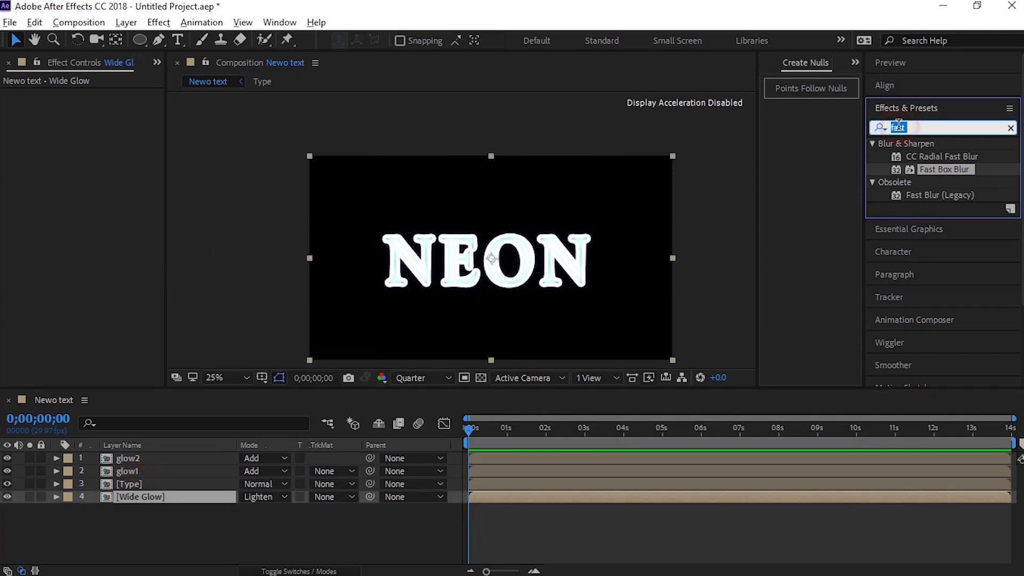
pyautogui.write('faus')
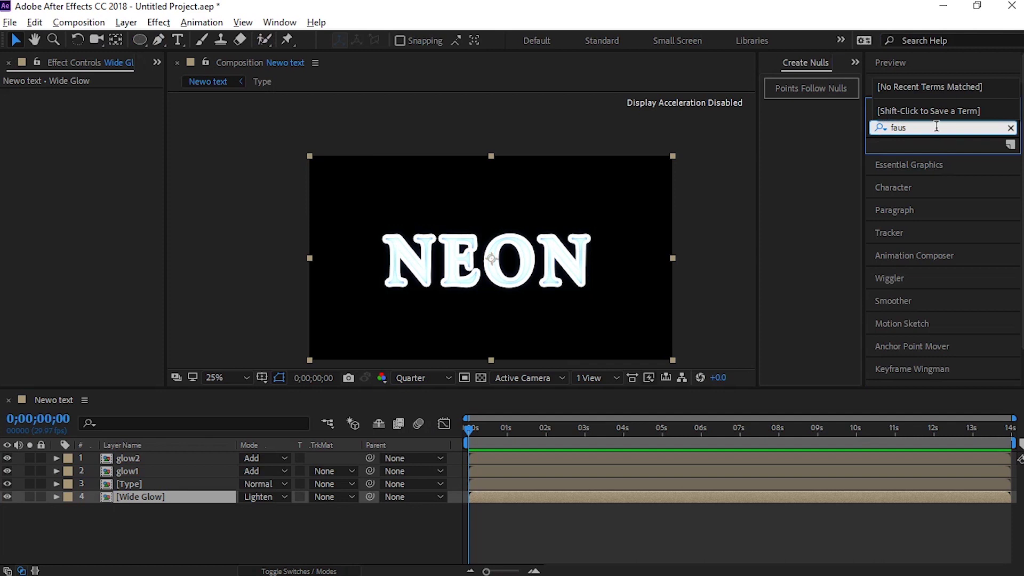
pyautogui.write('gaus')
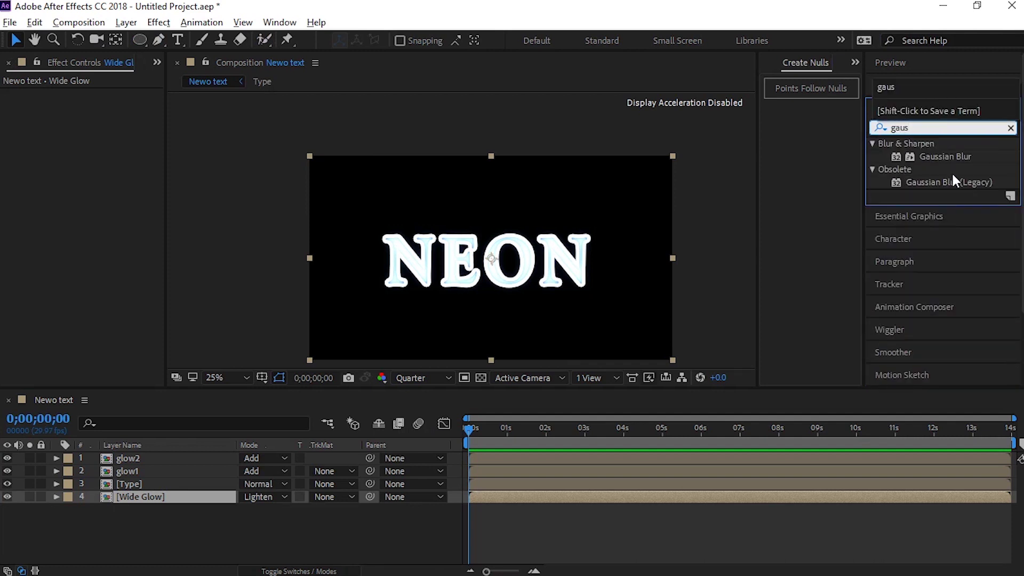
pyautogui.moveTo(962, 155); pyautogui.dragTo(142, 502)
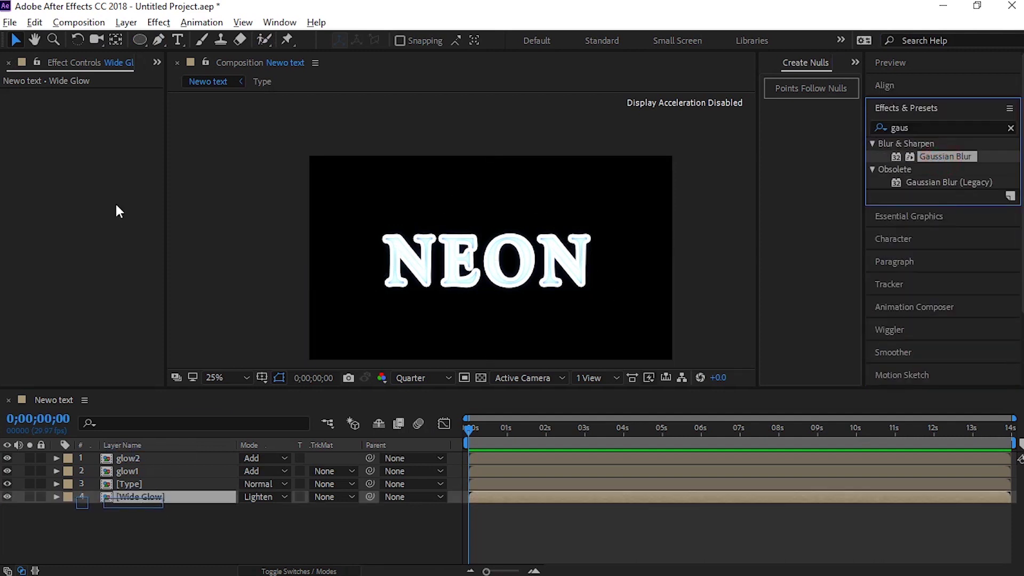
# Try a Gaussian Blur blurriness of 50 on the Wide Glow layer.
pyautogui.click(100, 107)
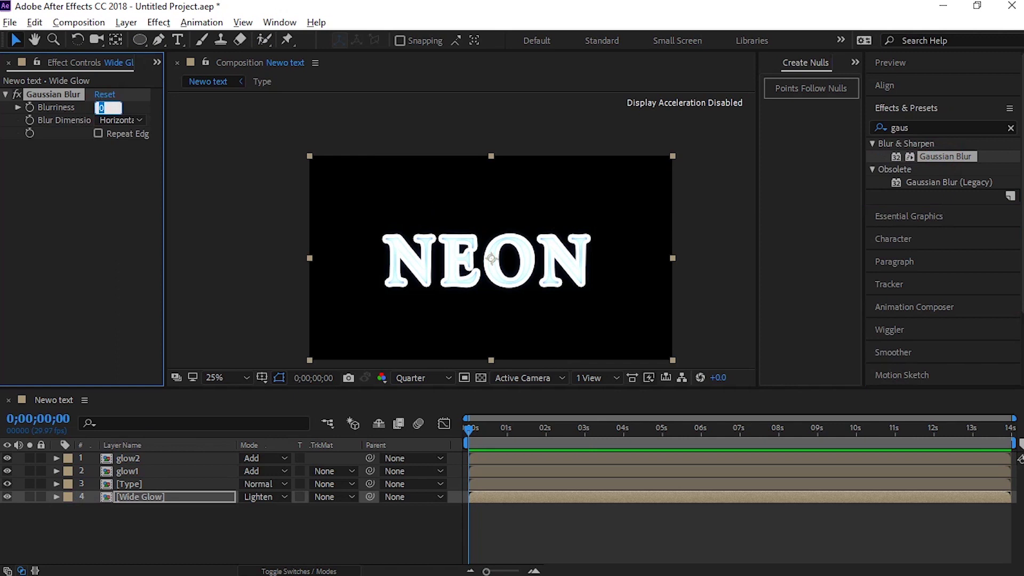
pyautogui.write('50')
pyautogui.press('Return')
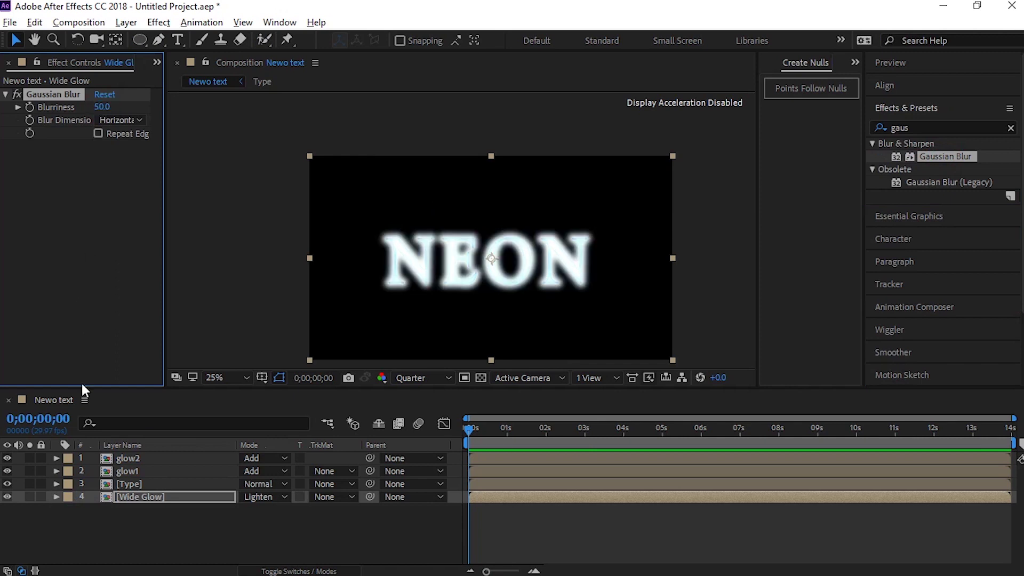
pyautogui.click(155, 513)
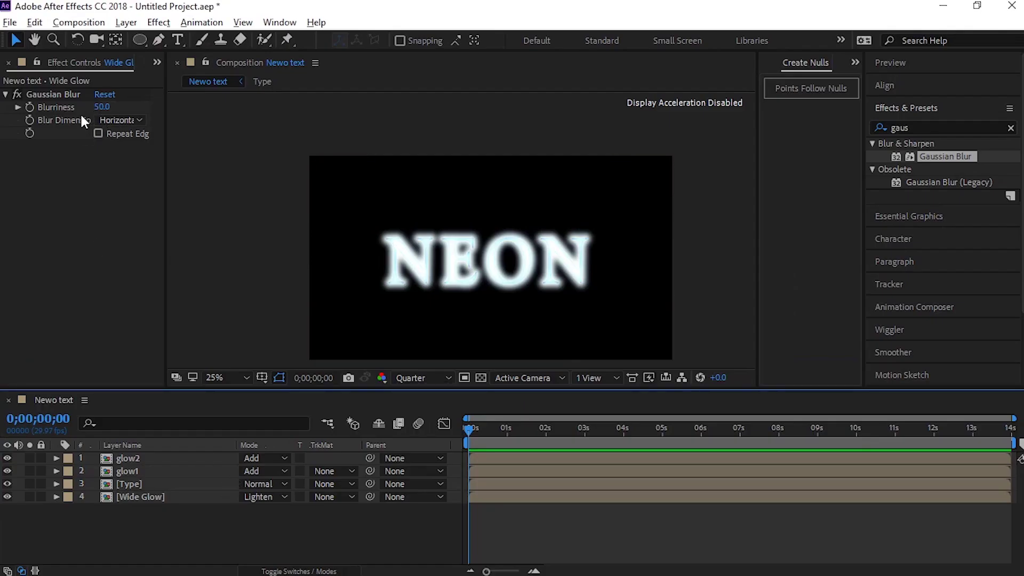
# Set the Gaussian Blur blurriness of the Wide Glow layer to 750.
pyautogui.click(104, 107)
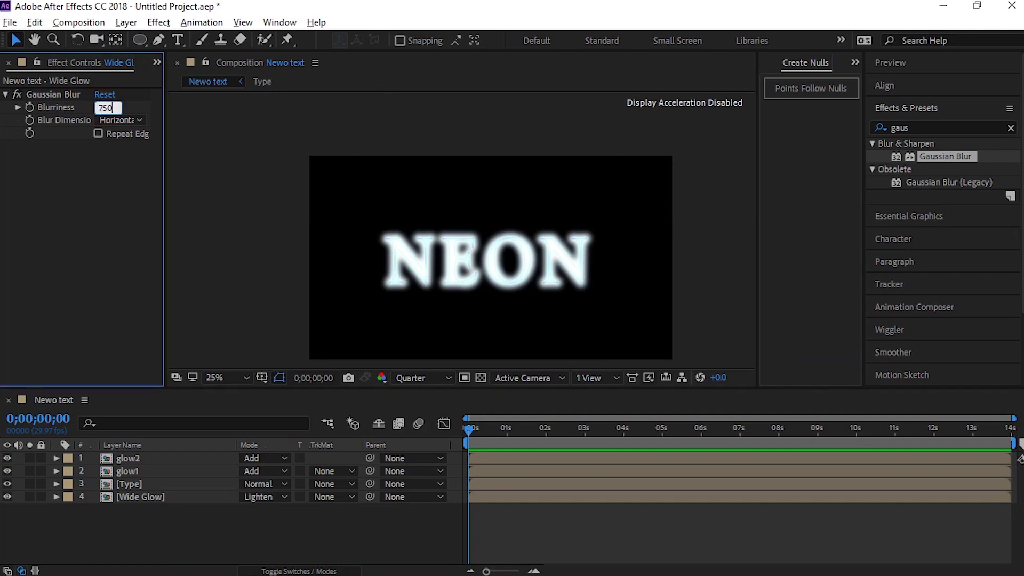
pyautogui.write('750')
pyautogui.press('Return')
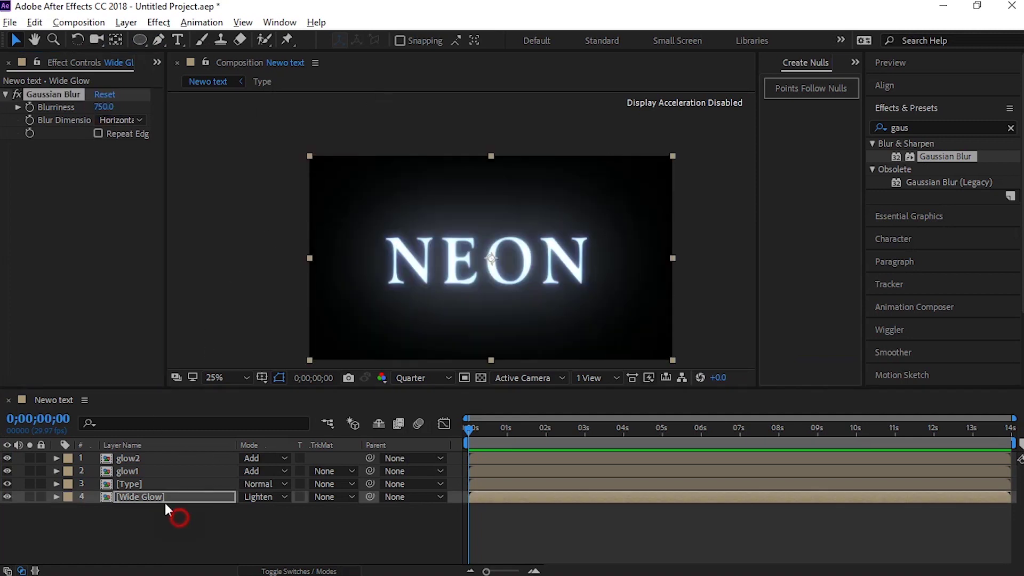
# Reveal the opacity of the Wide Glow layer and set it to 75%.
pyautogui.click(157, 495)
pyautogui.press('t')
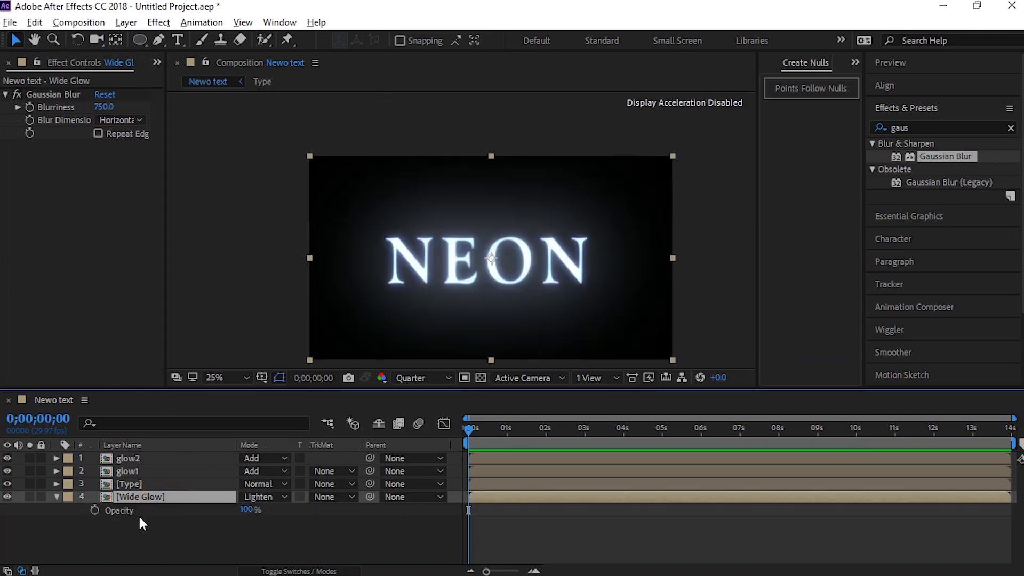
pyautogui.click(249, 509)
pyautogui.click(468, 509)
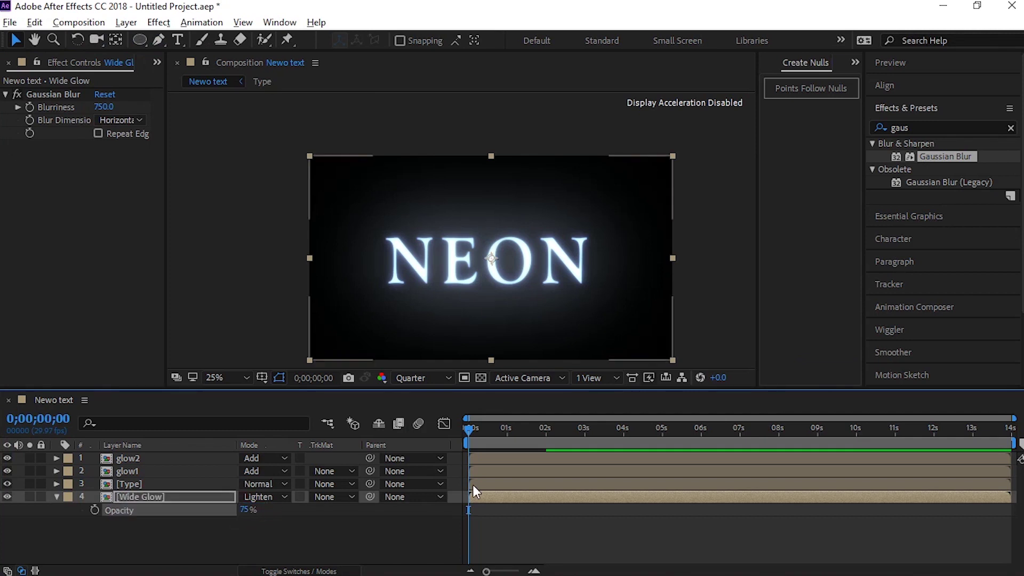
# Parent the glow2, glow1 and Wide Glow layers to the Type layer and preview the composition.
pyautogui.click(156, 495)
pyautogui.keyDown('ctrl'); pyautogui.click(129, 458); pyautogui.keyUp('ctrl')
pyautogui.keyDown('ctrl'); pyautogui.click(130, 466); pyautogui.keyUp('ctrl')
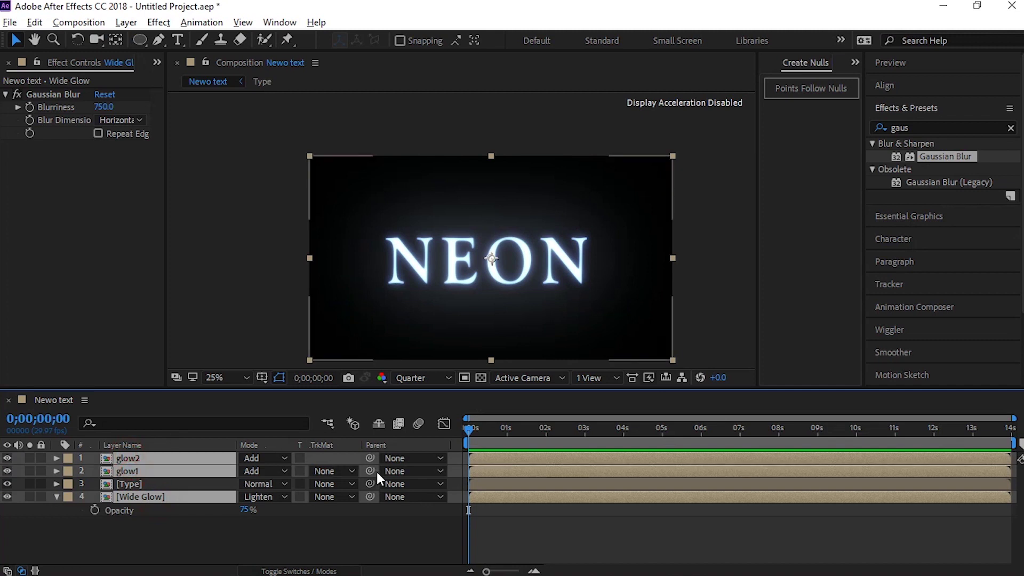
pyautogui.moveTo(235, 487); pyautogui.dragTo(174, 484)
pyautogui.press('Tab')
pyautogui.click(267, 288)
pyautogui.click(266, 287)
pyautogui.press('space')
# Duplicate the Type layer and rename the upper copy "Caustics".
pyautogui.click(128, 484)
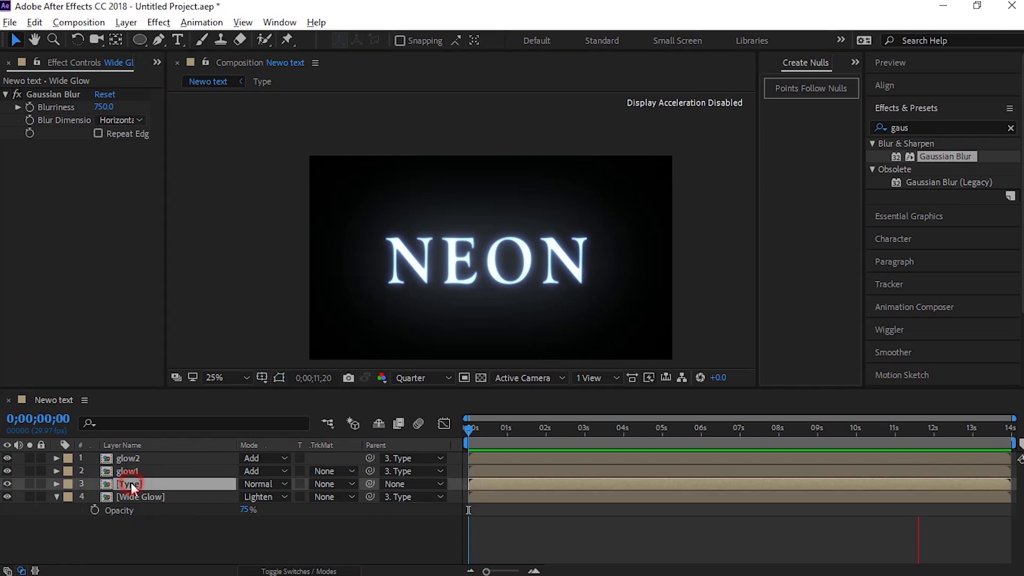
pyautogui.click(32, 21)
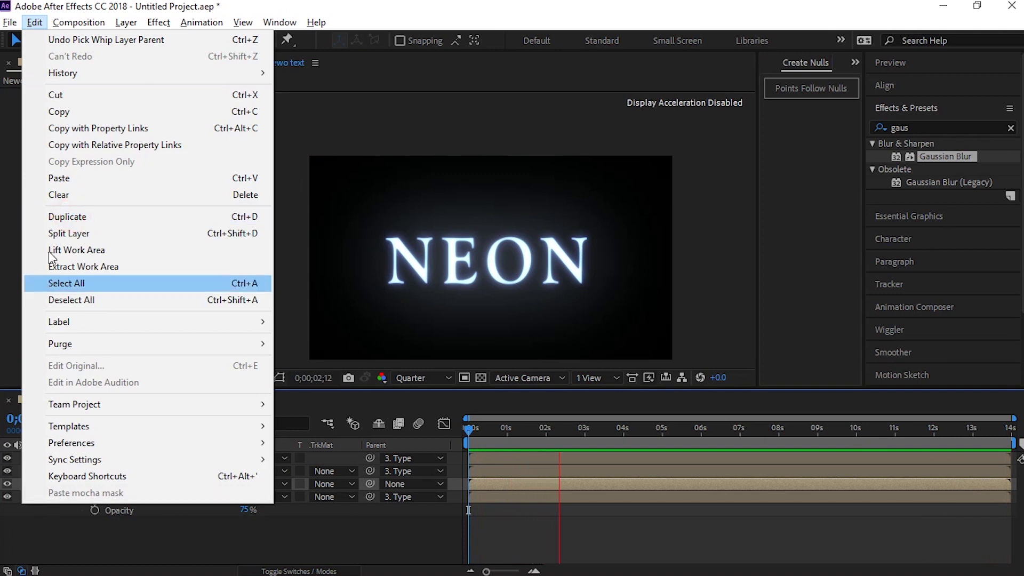
pyautogui.click(63, 217)
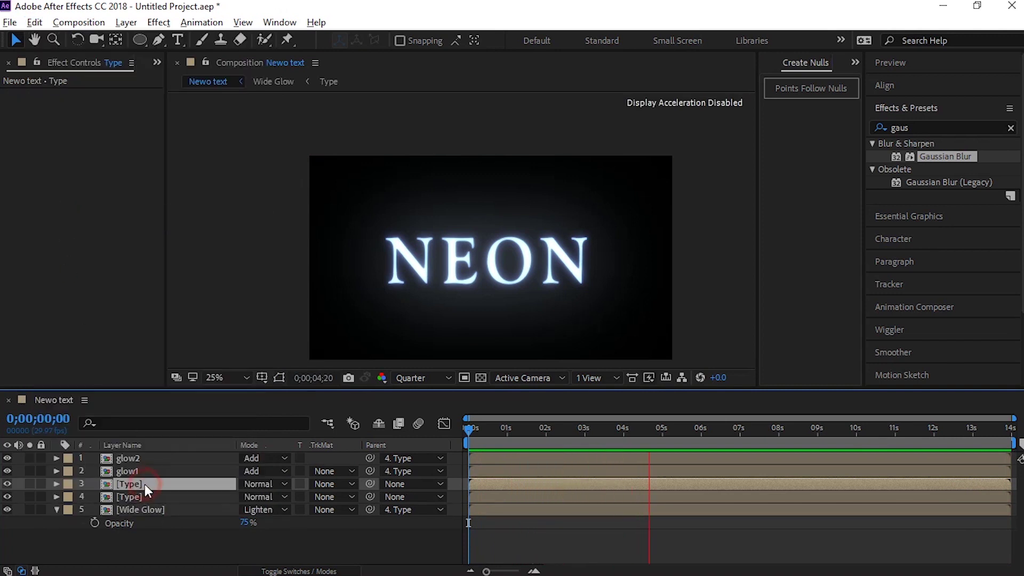
pyautogui.press('Return')
pyautogui.write('Cau')
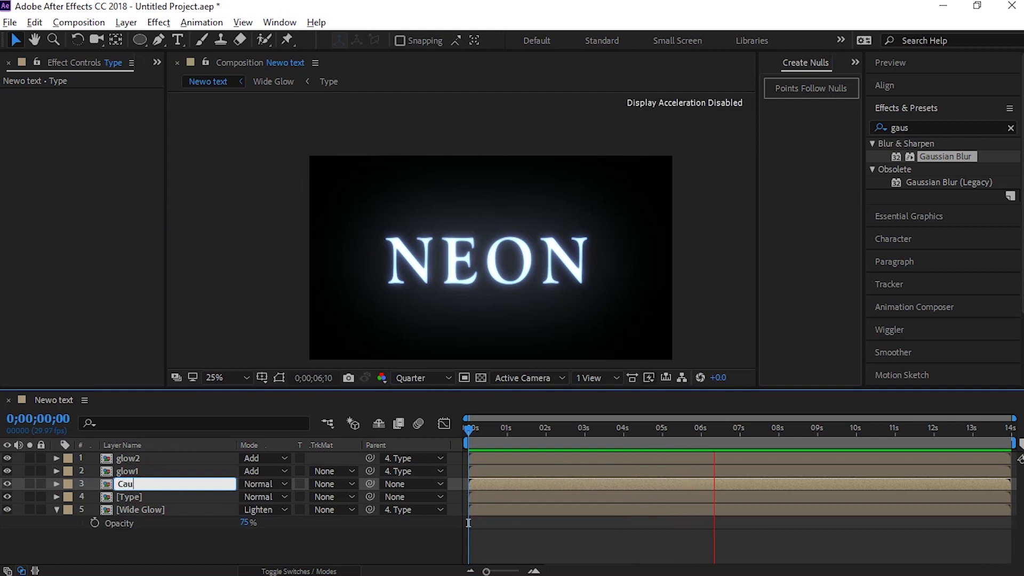
pyautogui.write('stics')
pyautogui.press('Return')
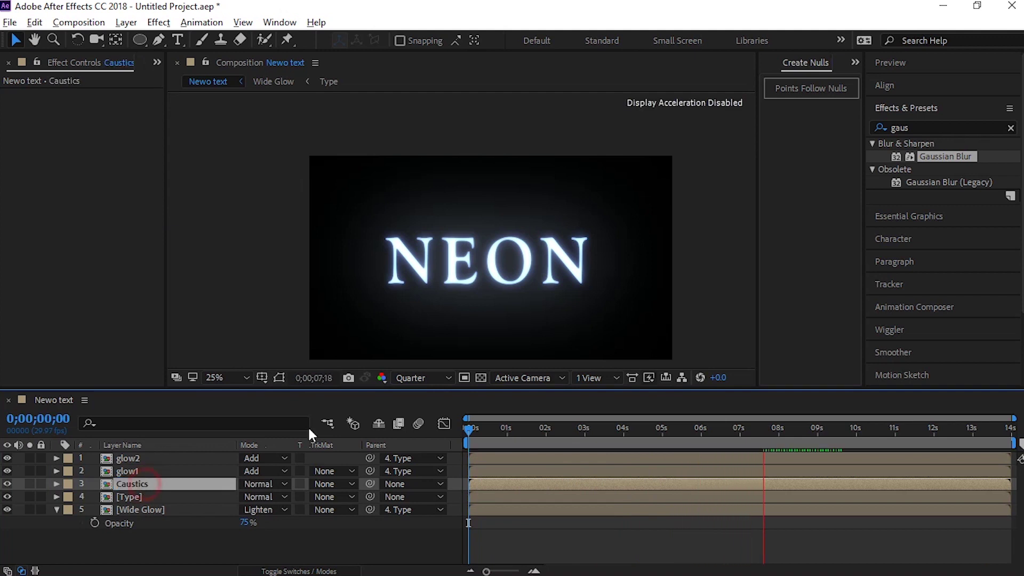
# Find the Caustics simulation effect and apply it to the Caustics layer.
pyautogui.click(917, 128)
pyautogui.write('caus')
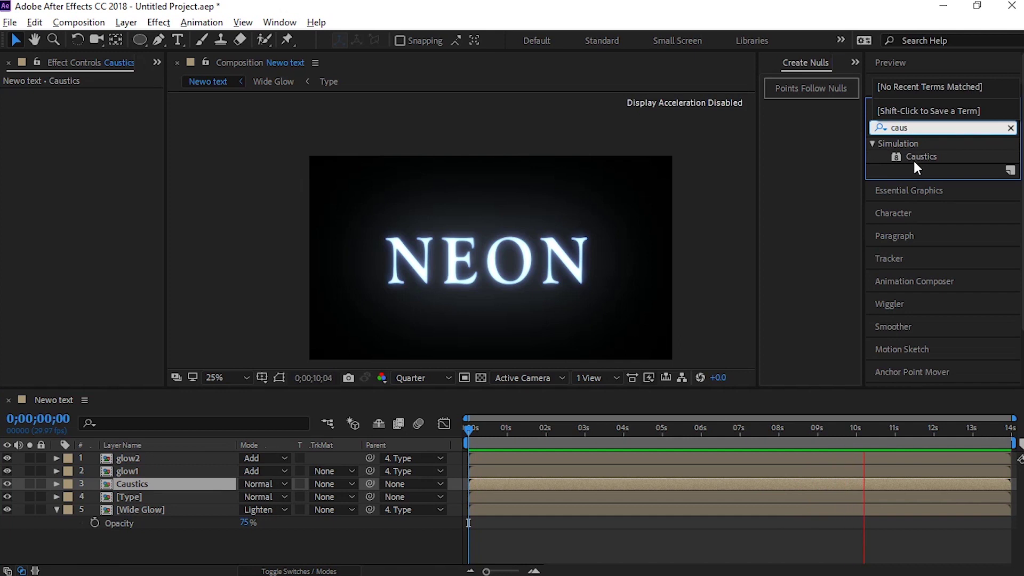
pyautogui.moveTo(913, 161); pyautogui.dragTo(537, 241)
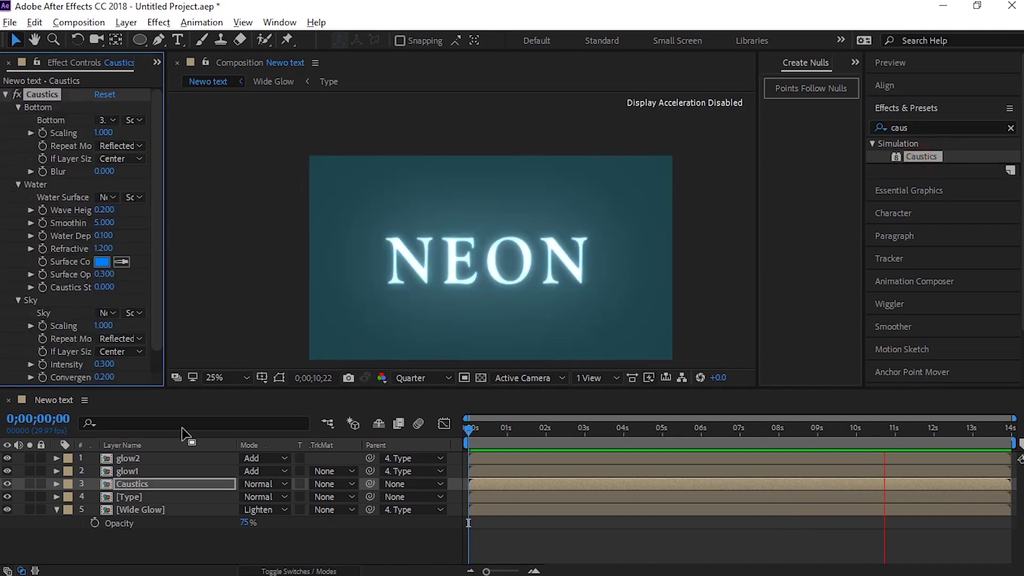
pyautogui.click(181, 458)
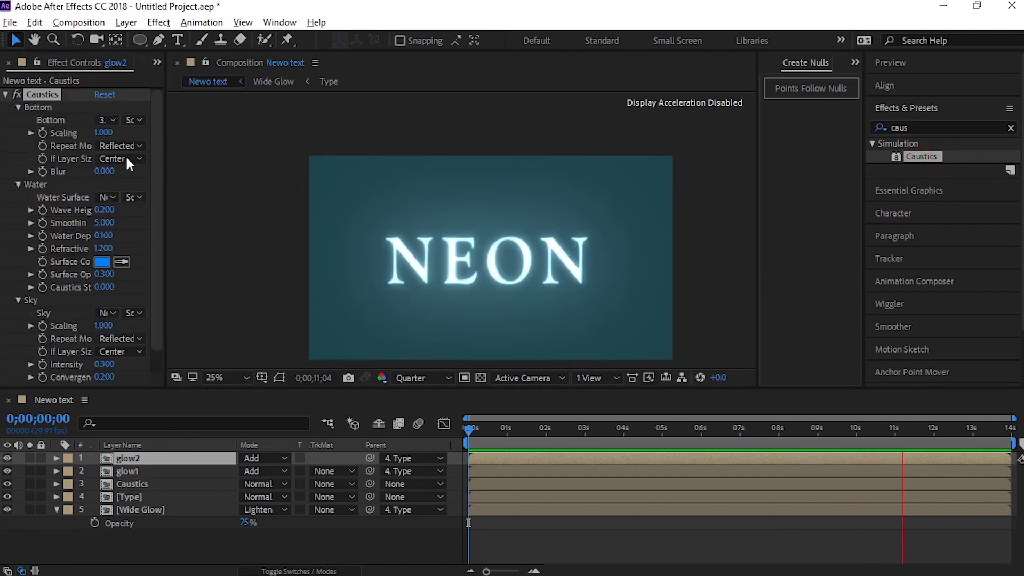
pyautogui.click(143, 483)
pyautogui.hotkey('ctrl', 'shift', 'e')
pyautogui.moveTo(928, 156); pyautogui.dragTo(143, 479)
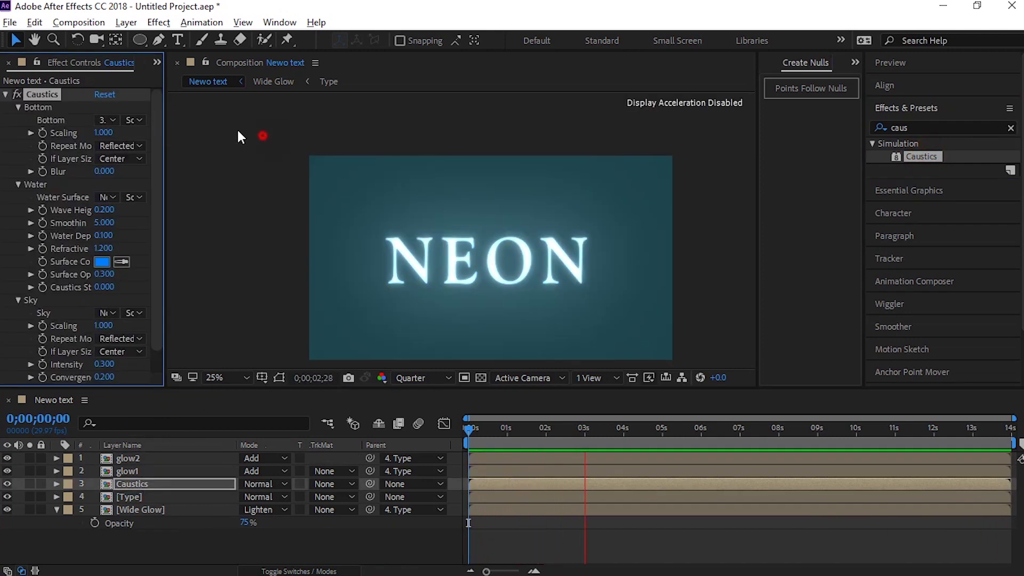
# Set the Caustics effect's Bottom to None and its Water Surface to the Type layer.
pyautogui.moveTo(166, 123); pyautogui.dragTo(226, 128)
pyautogui.scroll(-1, 154, 120)
pyautogui.click(141, 95)
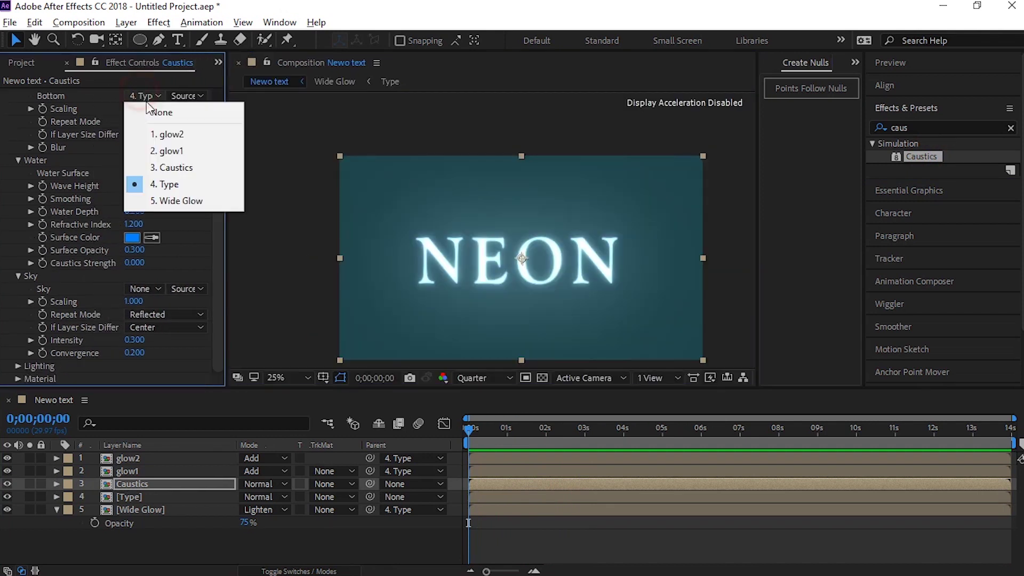
pyautogui.click(156, 112)
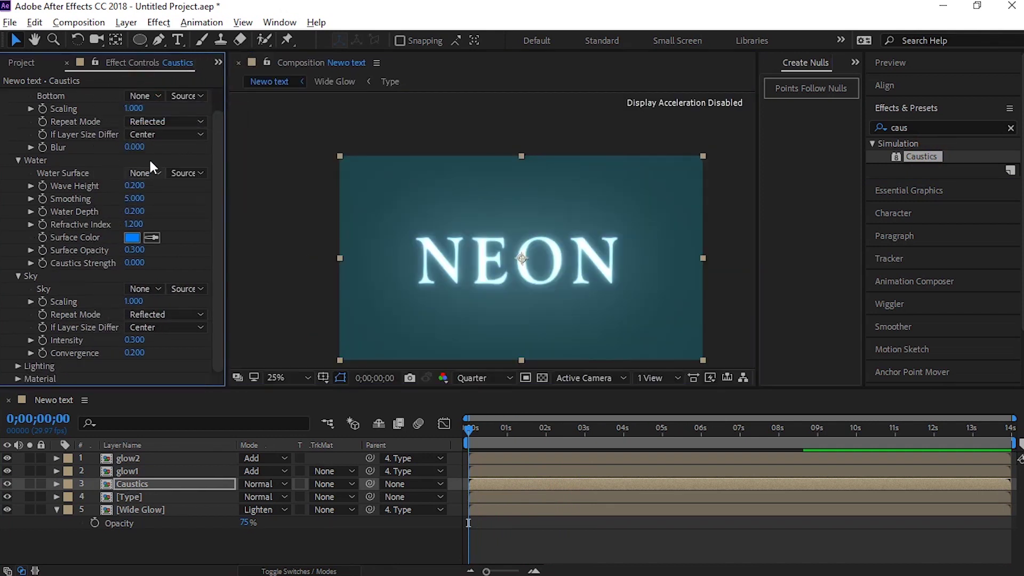
pyautogui.scroll(1, 149, 156)
pyautogui.click(139, 197)
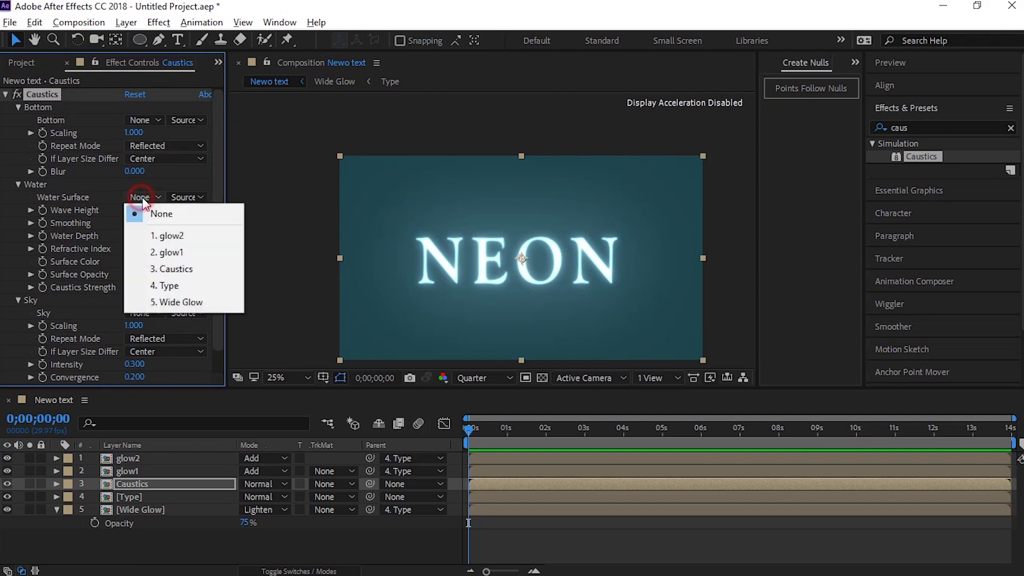
pyautogui.click(171, 285)
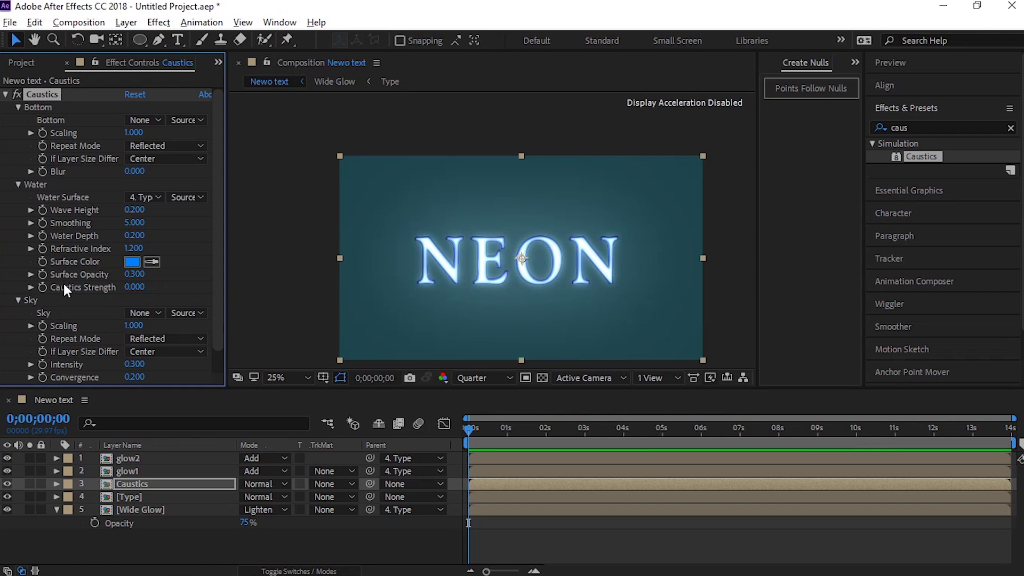
# Set the Caustics effect's surface opacity and light intensity to 0.
pyautogui.write('0')
pyautogui.press('Return')
pyautogui.scroll(-1, 180, 276)
pyautogui.click(18, 367)
pyautogui.scroll(-2, 133, 342)
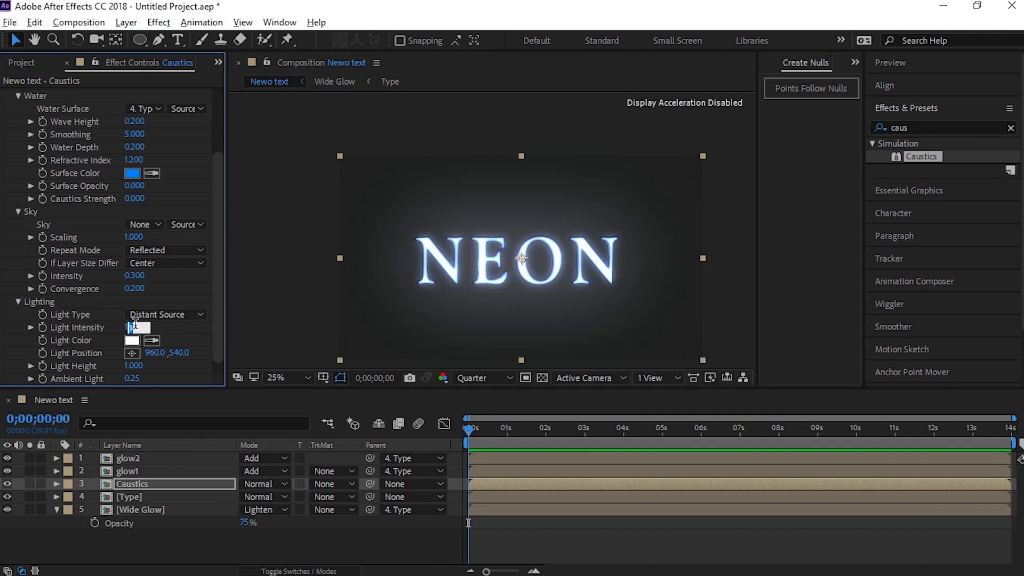
pyautogui.scroll(-2, 117, 235)
pyautogui.press('Return')
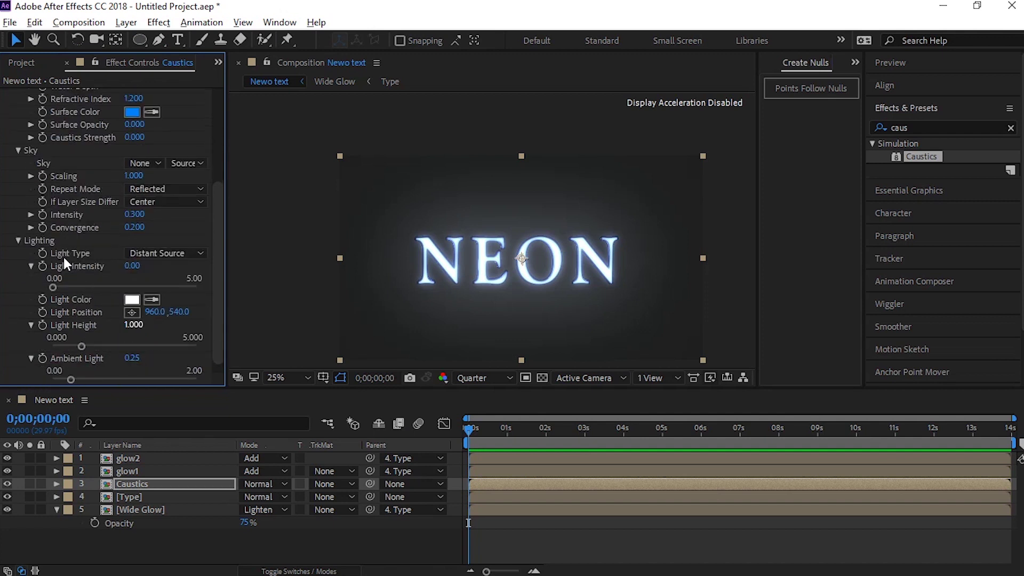
# Set the Caustics effect's water depth to 0.2 and its refractive index to 1.3.
pyautogui.scroll(6, 63, 257)
pyautogui.click(105, 310)
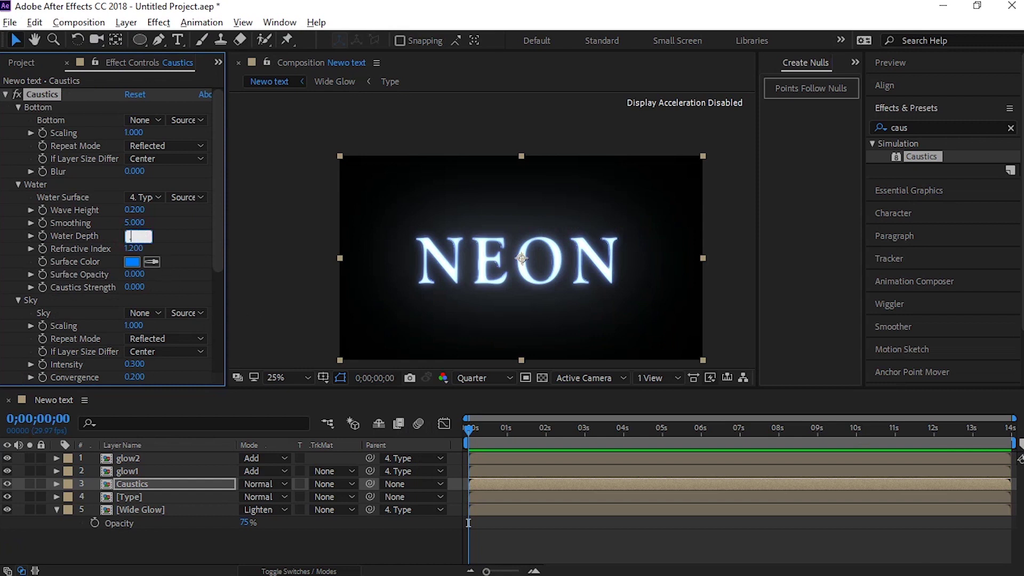
pyautogui.click(137, 247)
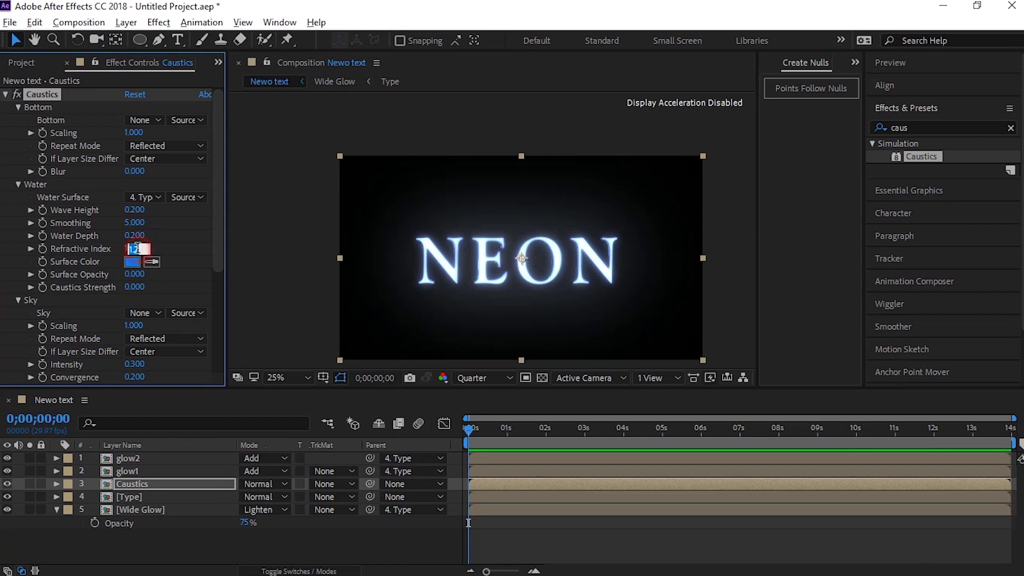
pyautogui.write('1.3')
pyautogui.press('Return')
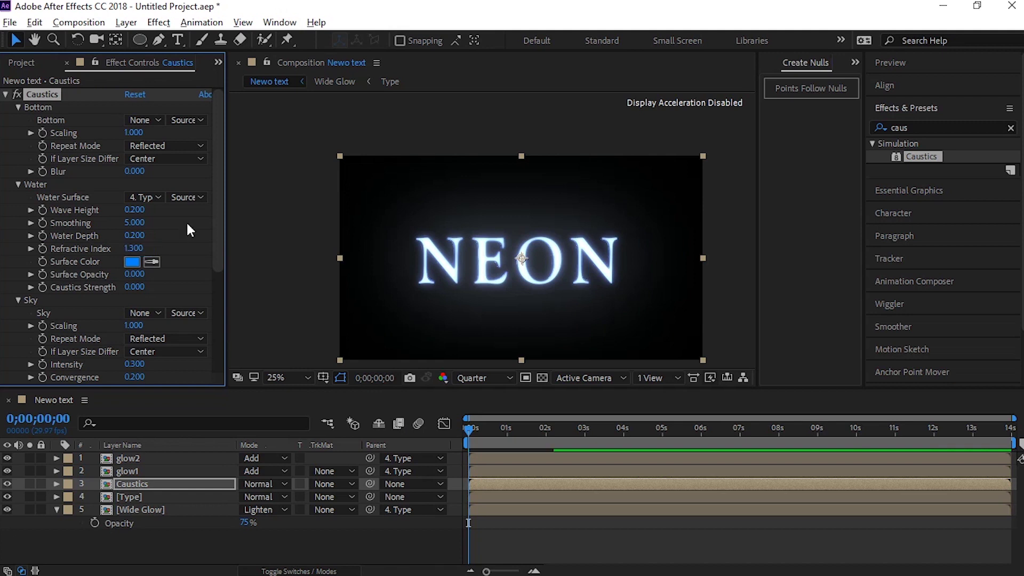
# Reveal the opacity of glow2, glow1 and Wide Glow, and link glow1's opacity to glow2's opacity with an expression.
pyautogui.click(120, 530)
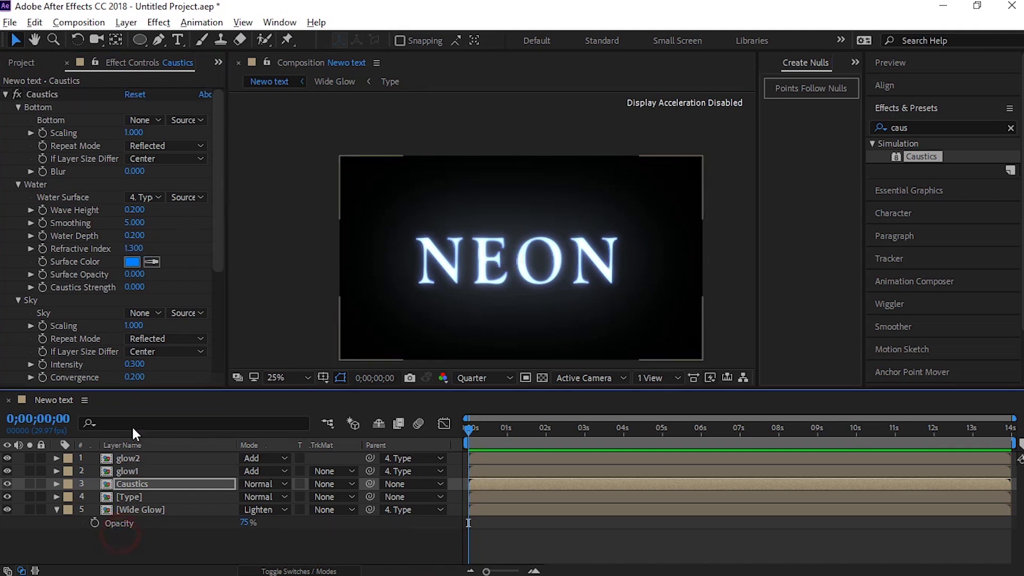
pyautogui.click(140, 461)
pyautogui.keyDown('ctrl'); pyautogui.click(136, 472); pyautogui.keyUp('ctrl')
pyautogui.keyDown('ctrl'); pyautogui.click(139, 507); pyautogui.keyUp('ctrl')
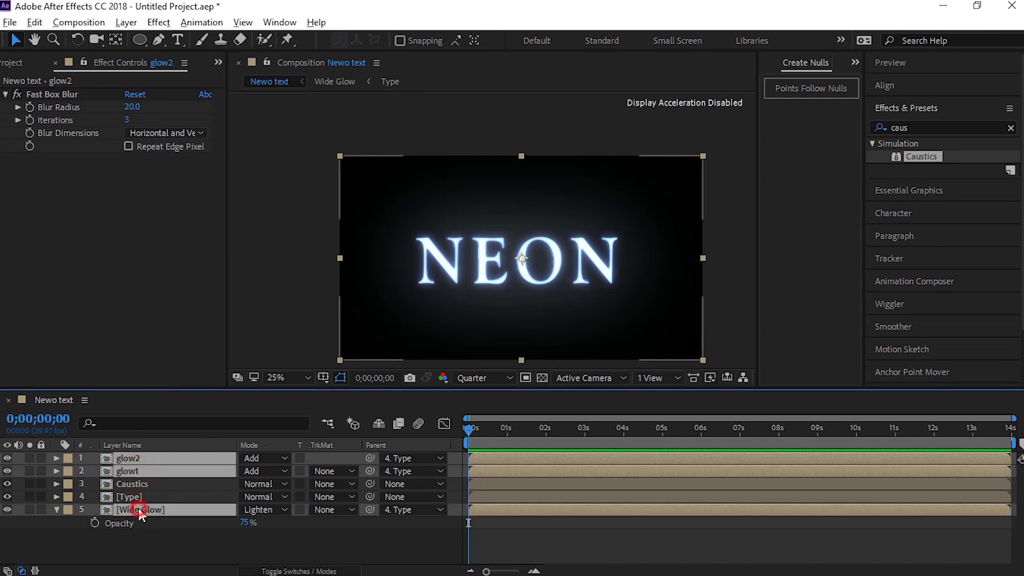
pyautogui.press('t')
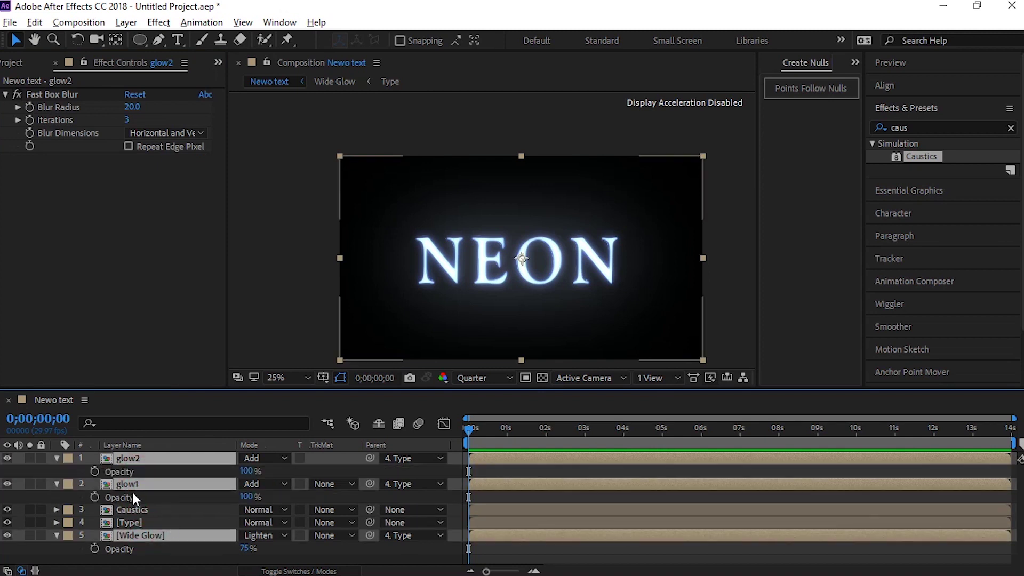
pyautogui.keyDown('alt'); pyautogui.click(95, 497); pyautogui.keyUp('alt')
pyautogui.moveTo(282, 509); pyautogui.dragTo(123, 466)
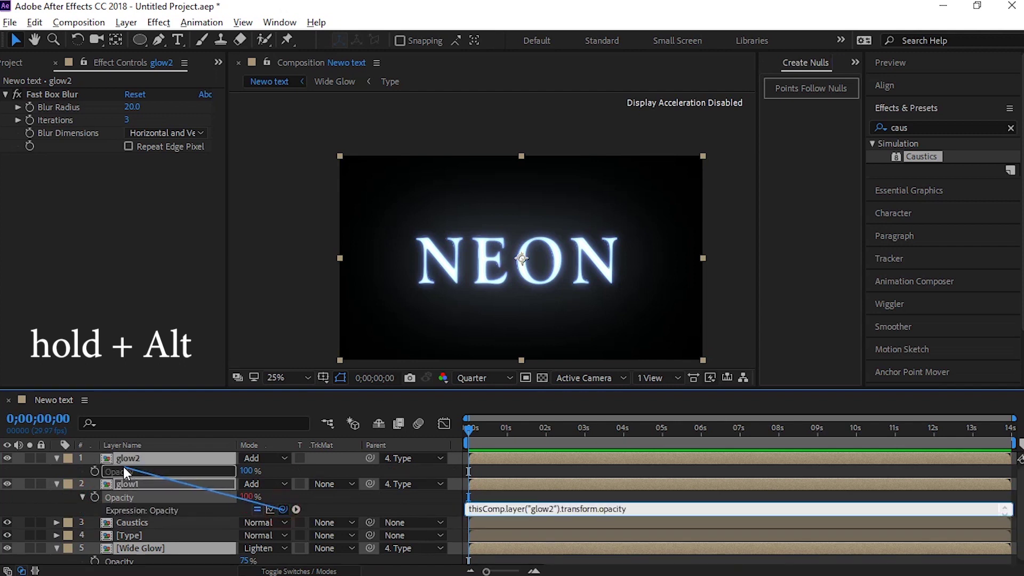
pyautogui.click(123, 468)
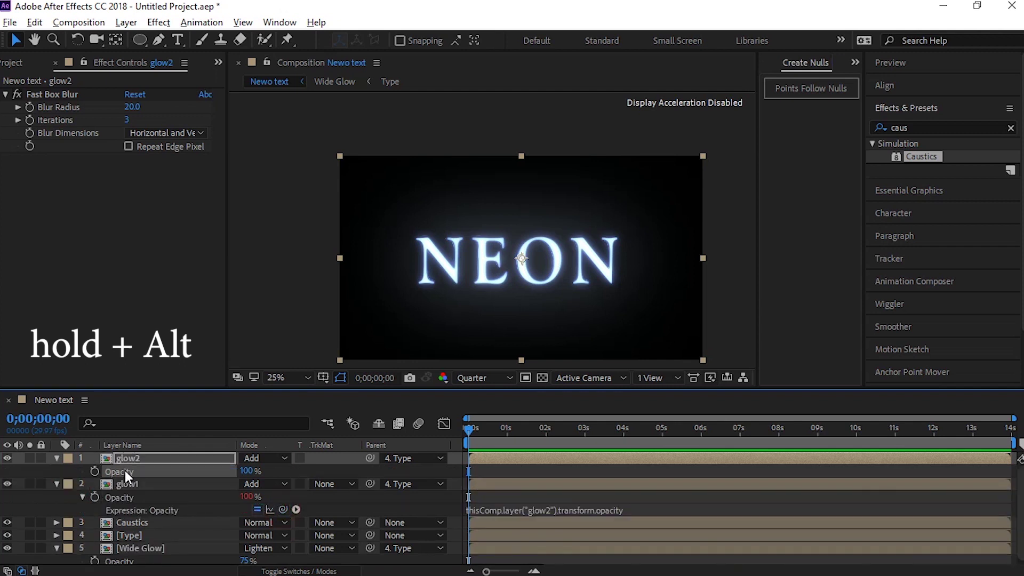
# Add an opacity expression to the Wide Glow layer that links it to glow2's opacity.
pyautogui.click(128, 548)
pyautogui.keyDown('alt'); pyautogui.click(95, 561); pyautogui.keyUp('alt')
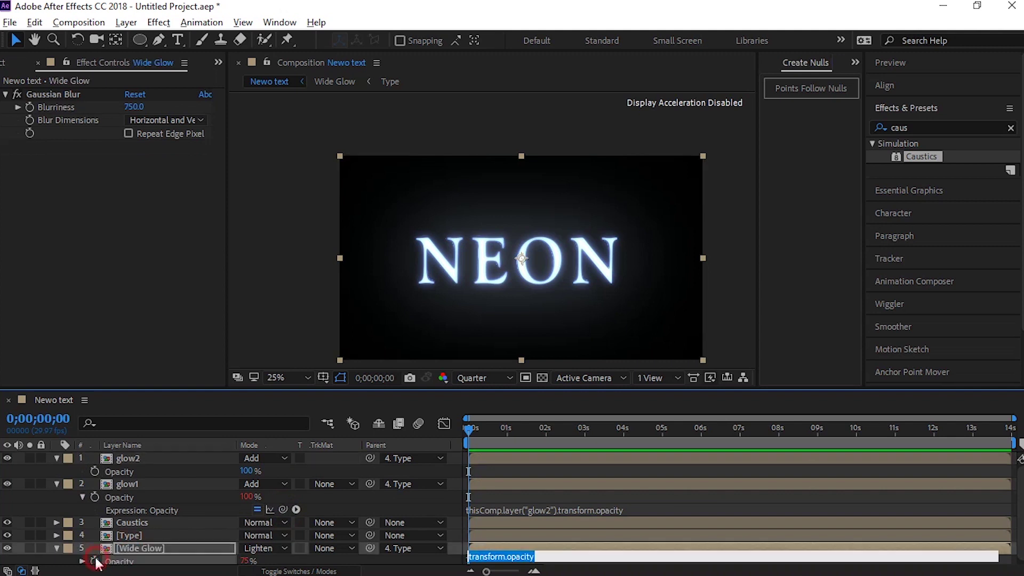
pyautogui.moveTo(281, 560); pyautogui.dragTo(120, 473)
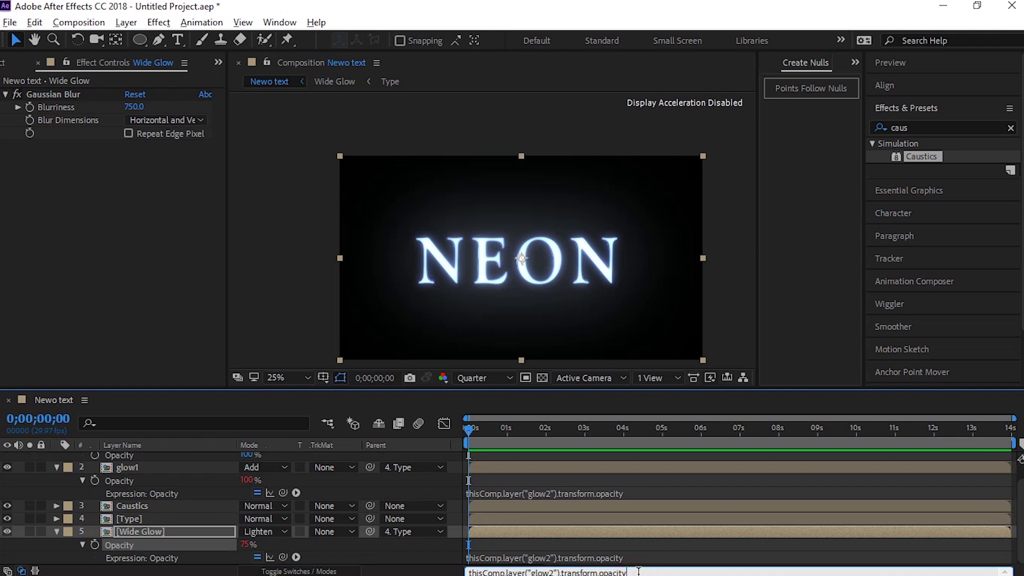
pyautogui.press('KP_Enter')
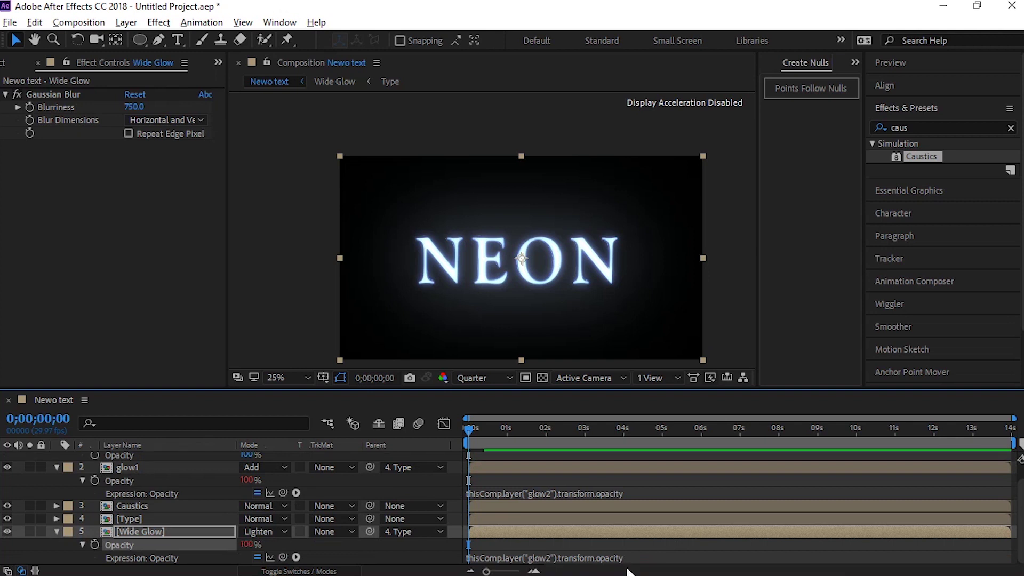
# Extend Wide Glow's opacity expression so that glow2's opacity is multiplied by .75.
pyautogui.press('`')
pyautogui.click(600, 236)
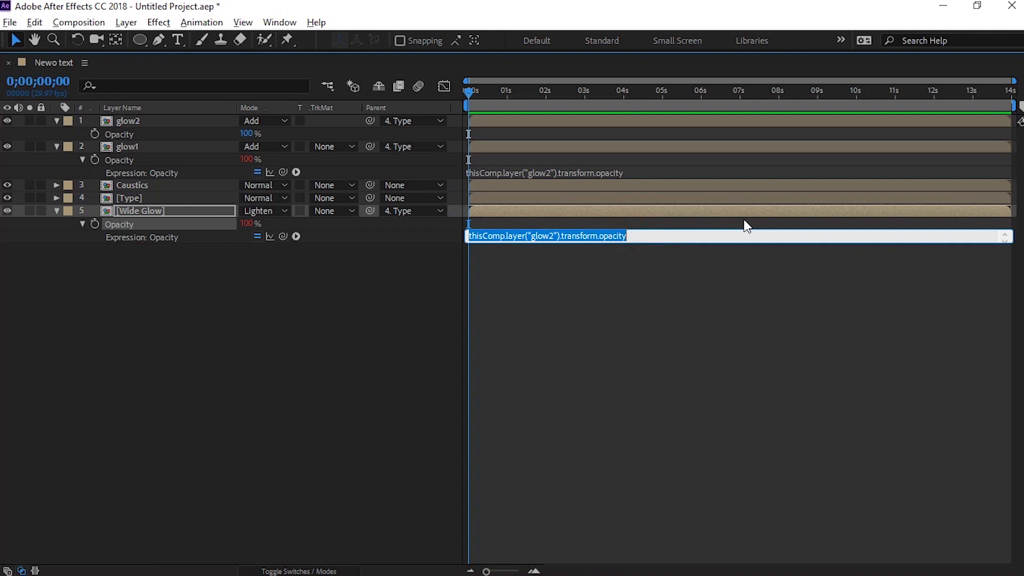
pyautogui.click(657, 236)
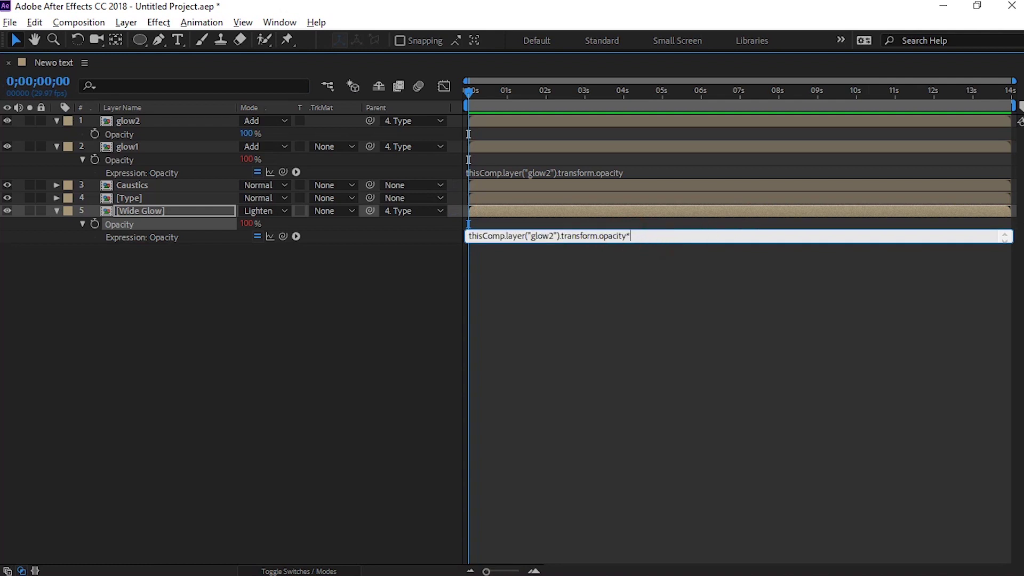
pyautogui.press('KP_Enter')
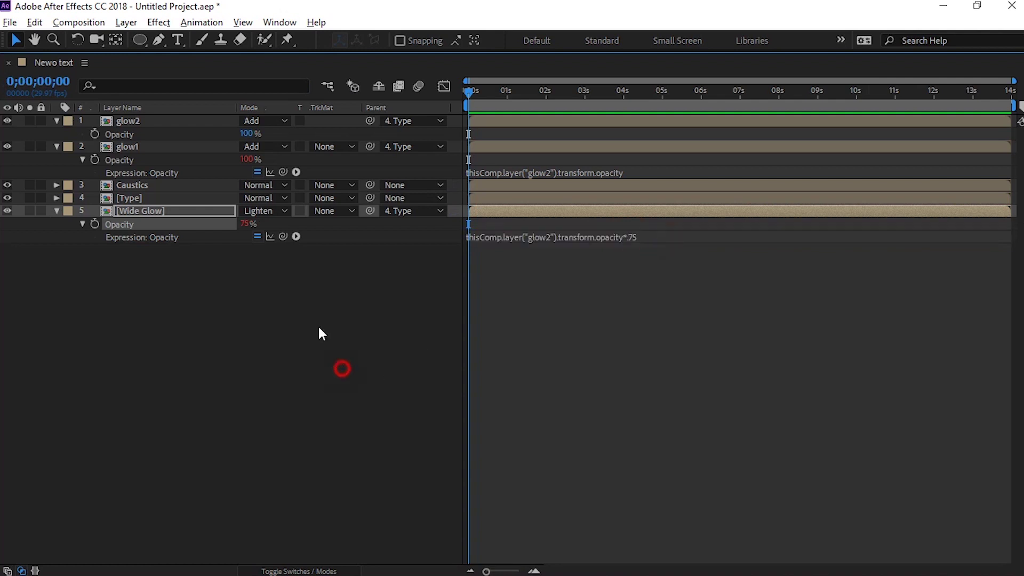
pyautogui.press('`')
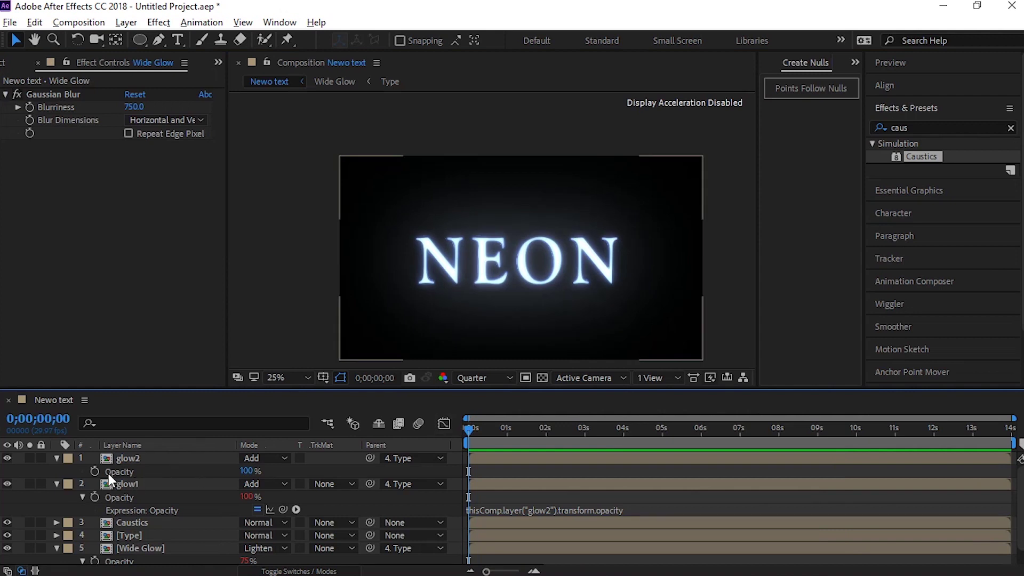
# Start keyframing glow2's opacity at 0;00;00;00 with a value of 0%.
pyautogui.click(95, 470)
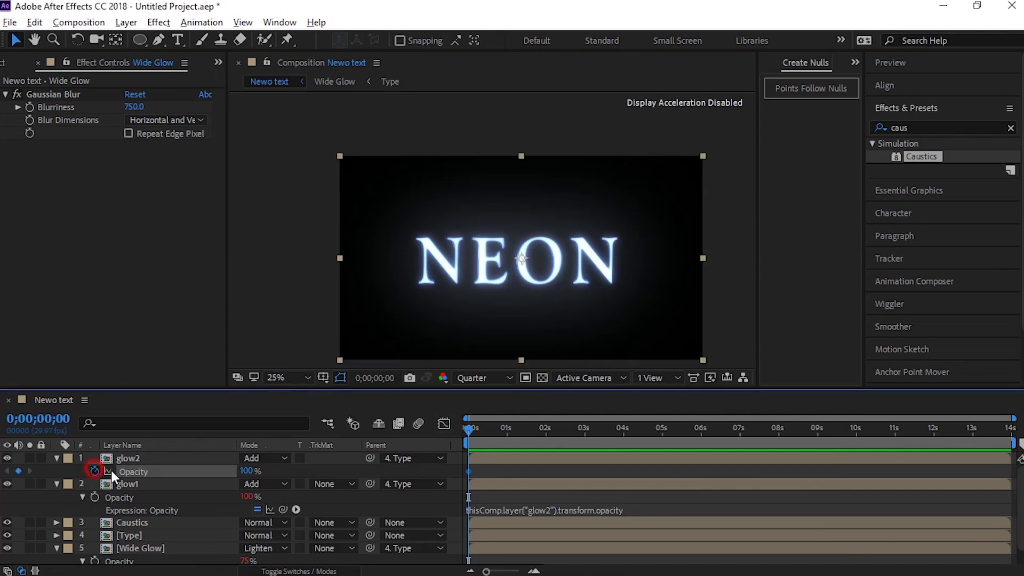
pyautogui.click(246, 471)
pyautogui.write('0')
pyautogui.press('Return')
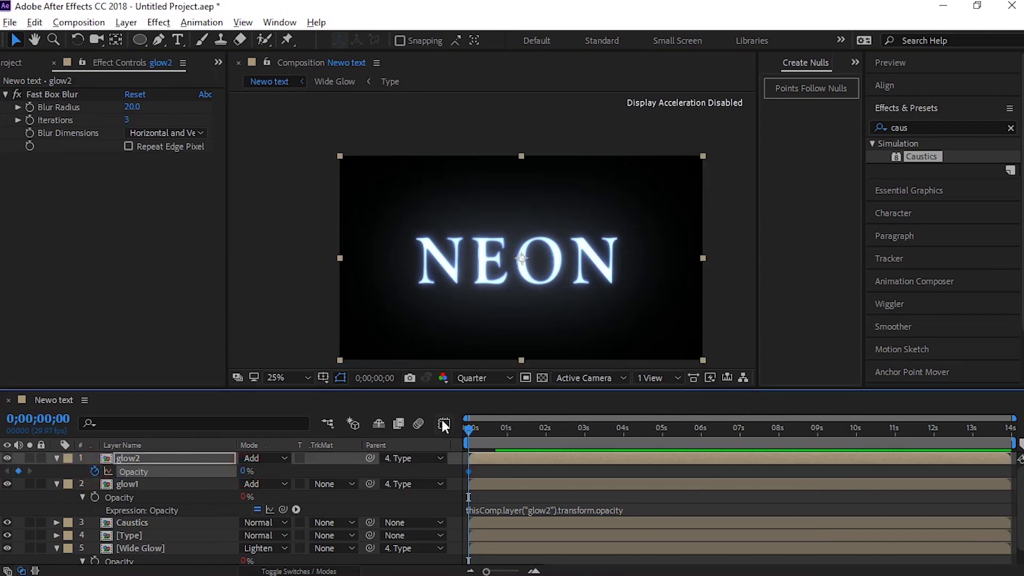
# Add glow2 opacity keyframes of 100% at 0;00;00;10 and 40% at 0;00;00;20.
pyautogui.click(481, 437)
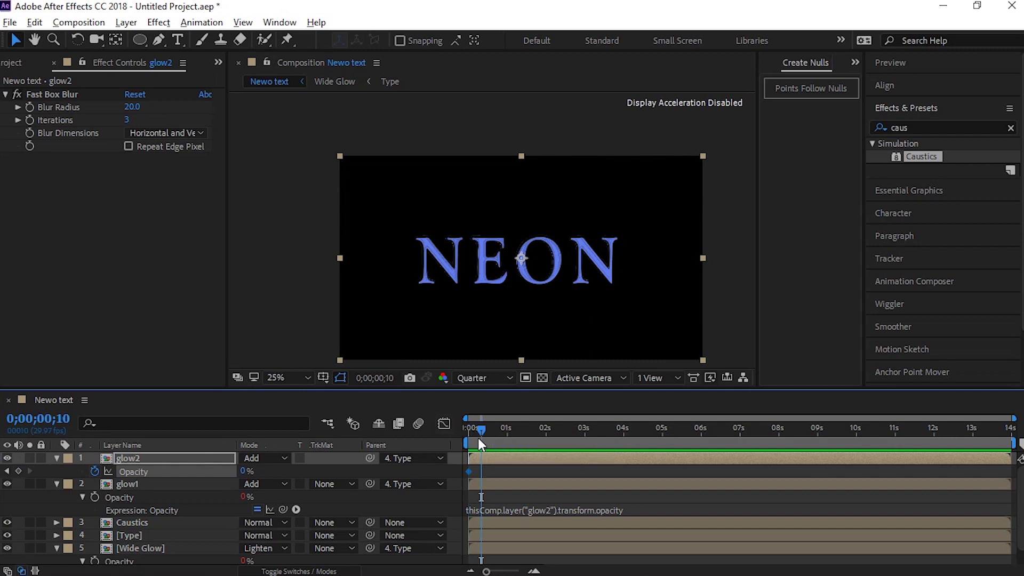
pyautogui.click(242, 470)
pyautogui.write('100')
pyautogui.press('Return')
pyautogui.hotkey('shift', 'pagedown')
pyautogui.click(243, 472)
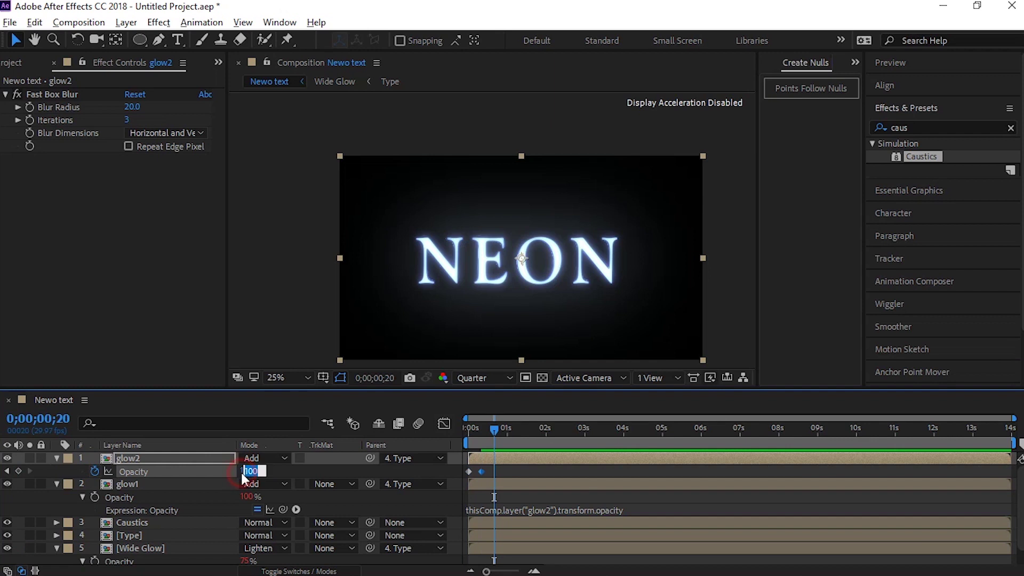
pyautogui.press('Return')
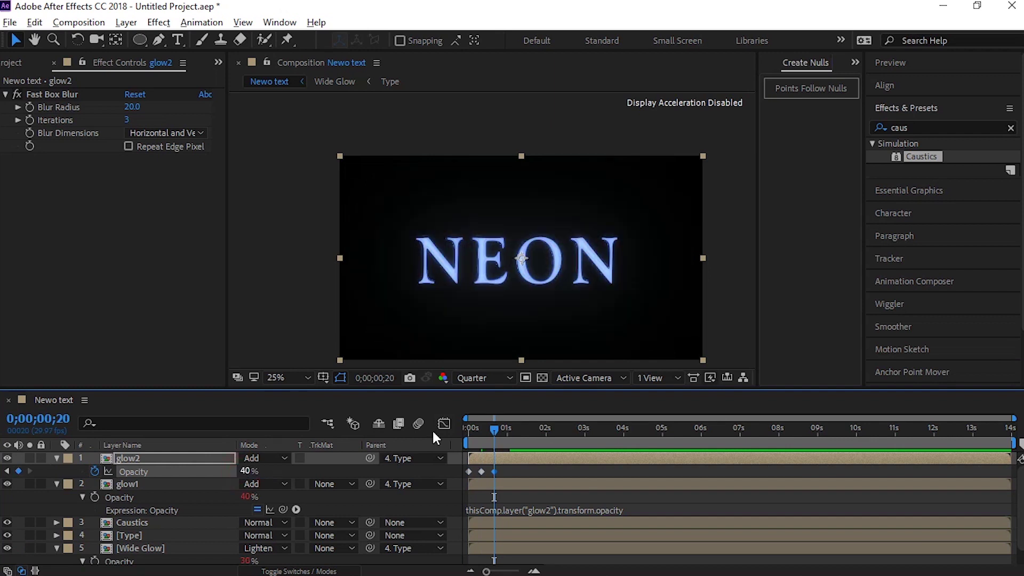
# Keyframe glow2's opacity at 100% at 0;00;01;00 and move on to 0;00;01;10.
pyautogui.hotkey('shift', 'pagedown')
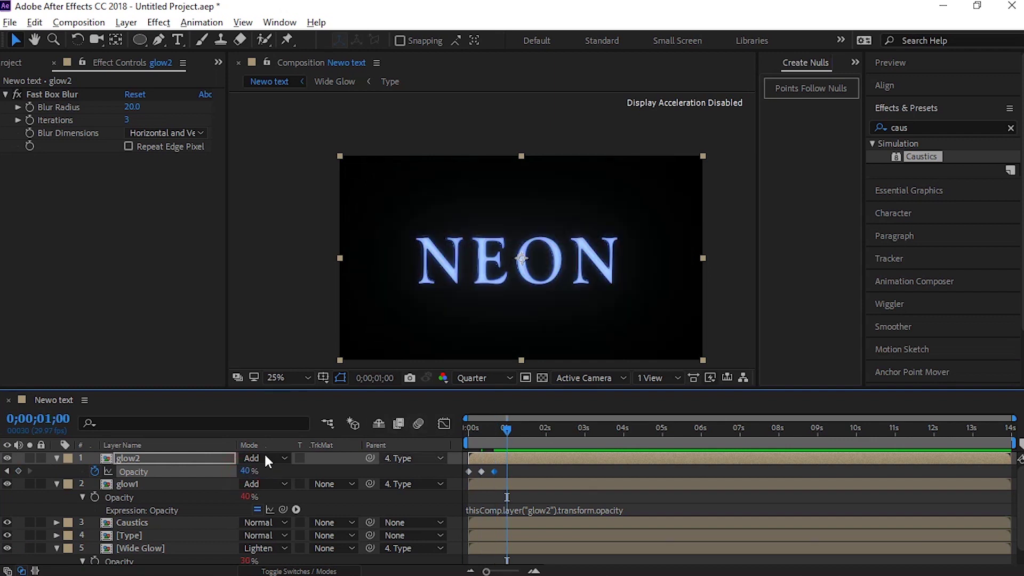
pyautogui.click(248, 470)
pyautogui.write('100')
pyautogui.press('Return')
pyautogui.hotkey('shift', 'pagedown')
pyautogui.click(249, 469)
pyautogui.press('Return')
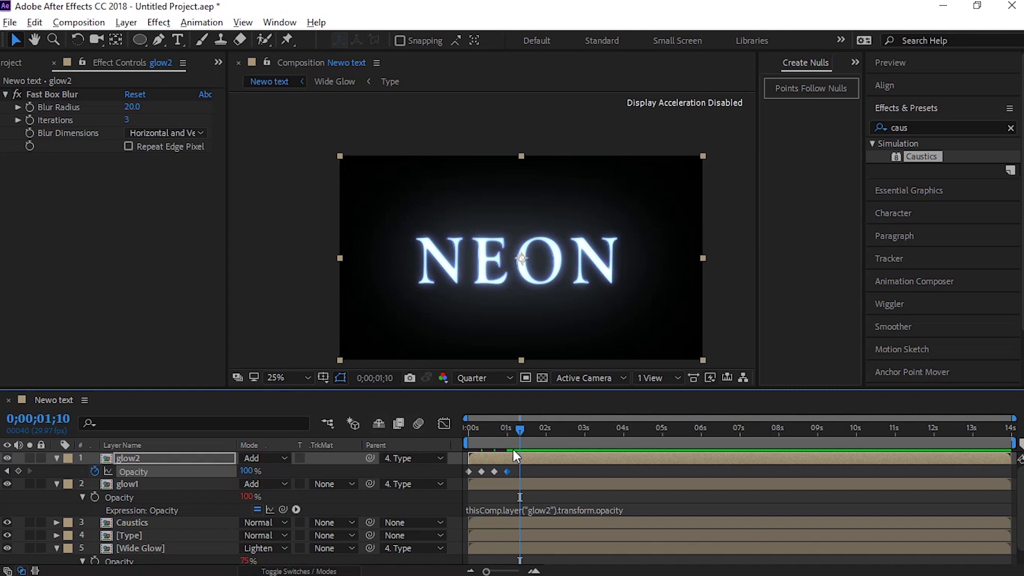
# Set glow2's opacity keyframes to 10% at 0;00;01;00 and 0% at 0;00;01;10.
pyautogui.moveTo(508, 431); pyautogui.dragTo(507, 432)
pyautogui.press('=')
pyautogui.press('=')
pyautogui.hotkey('shift', 'pagedown')
pyautogui.click(249, 468)
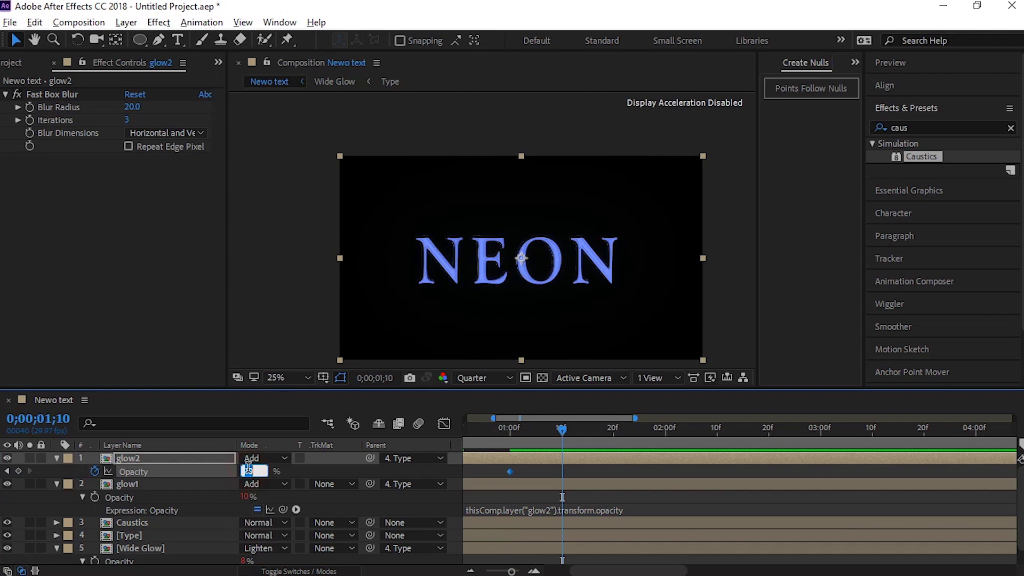
# Add a glow2 opacity keyframe of 100% at 0;00;01;20.
pyautogui.hotkey('shift', 'pagedown')
pyautogui.click(248, 471)
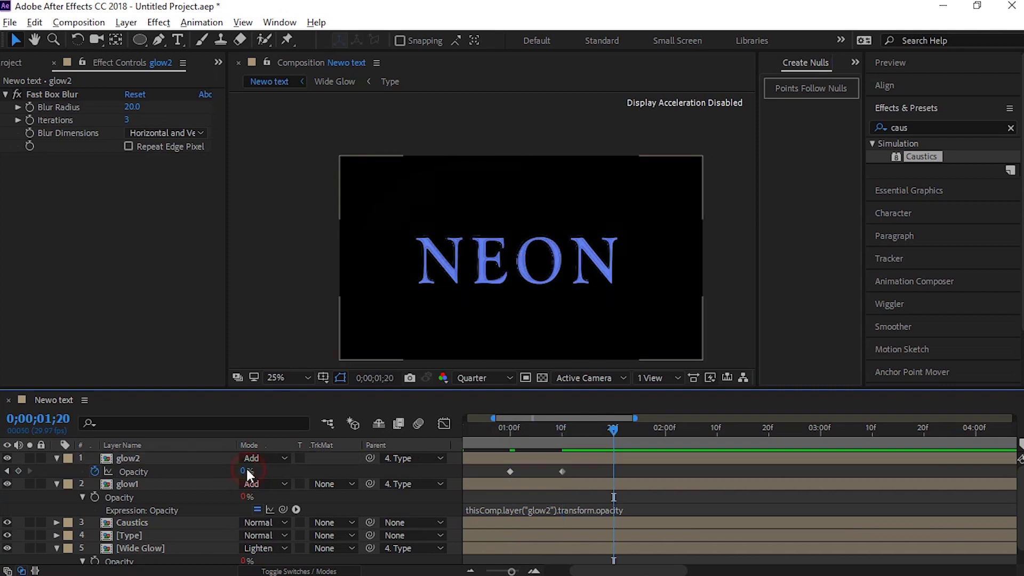
pyautogui.write('100')
pyautogui.press('Return')
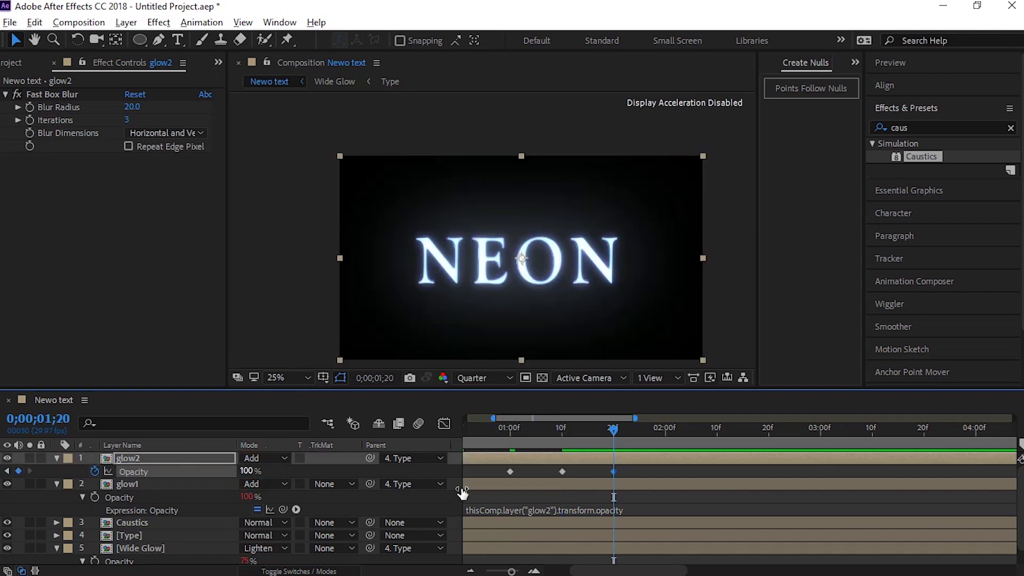
pyautogui.press(';')
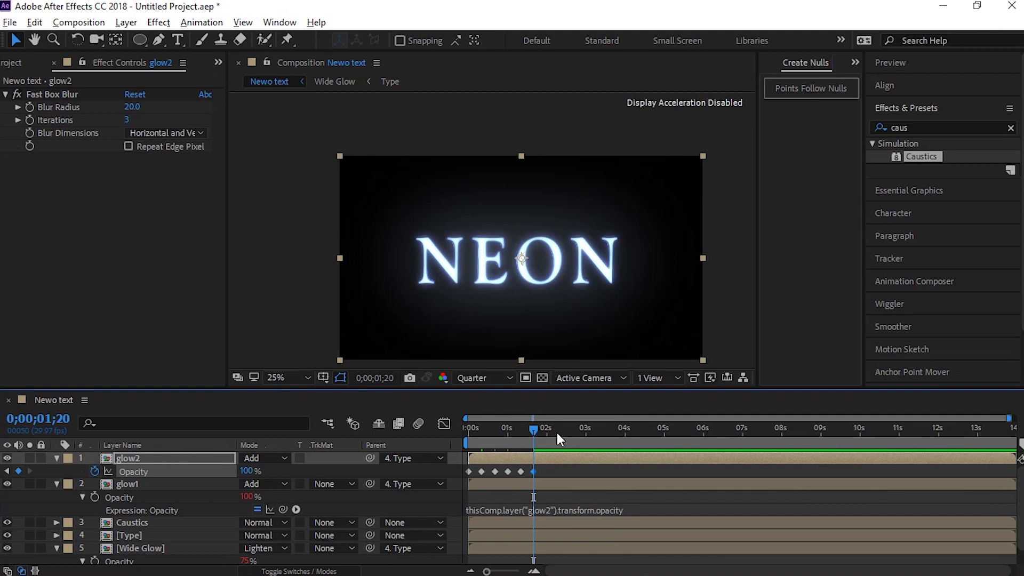
# End the work area at 0;00;01;20 and preview the flicker animation from the start.
pyautogui.press('n')
pyautogui.press('Home')
pyautogui.press('space')
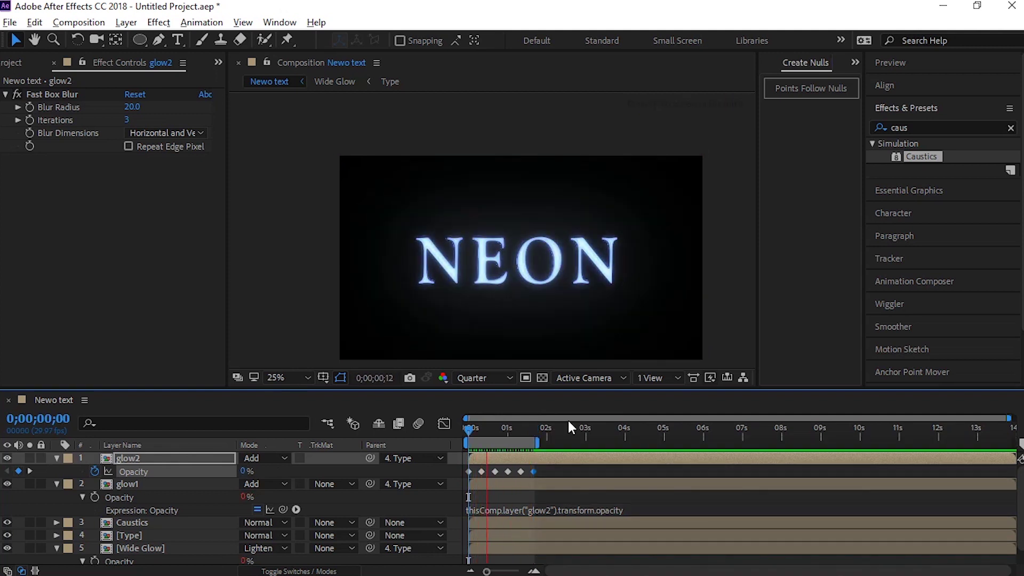
# Apply Easy Ease to all of glow2's opacity keyframes and preview the smoothed flicker.
pyautogui.click(552, 471)
pyautogui.moveTo(552, 472); pyautogui.dragTo(444, 479)
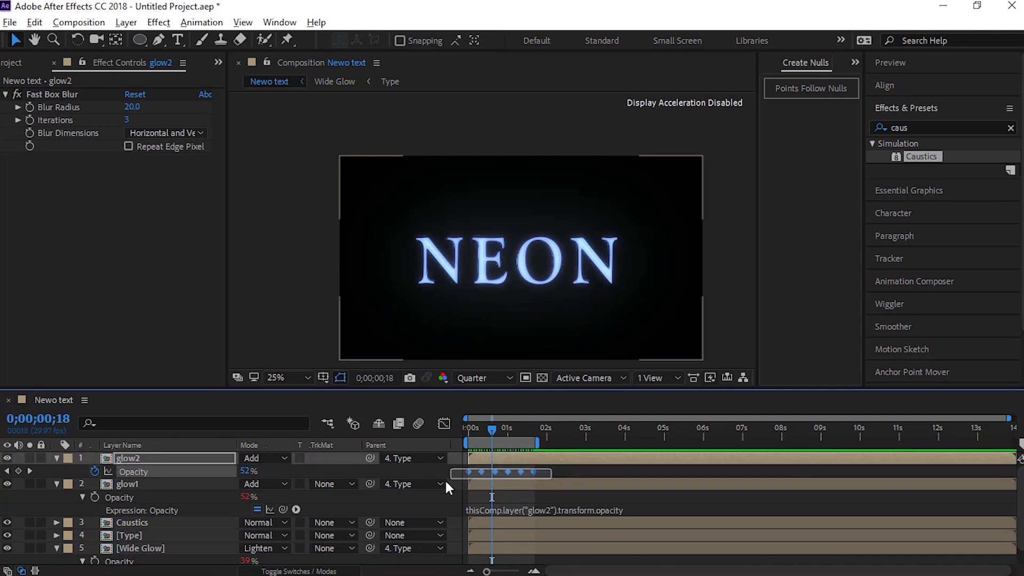
pyautogui.rightClick(491, 468)
pyautogui.rightClick(500, 471)
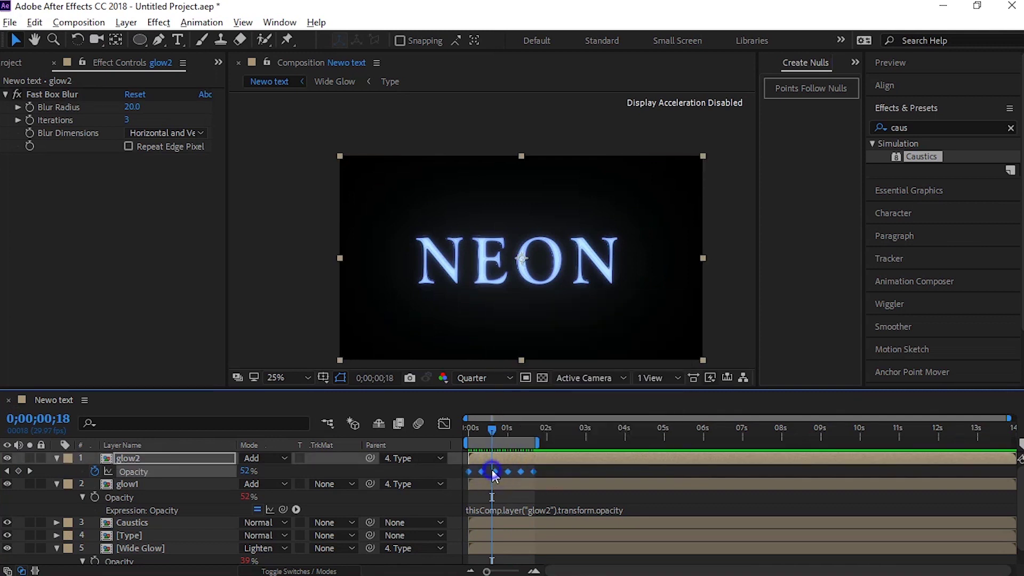
pyautogui.rightClick(492, 470)
pyautogui.click(512, 459)
pyautogui.click(709, 358)
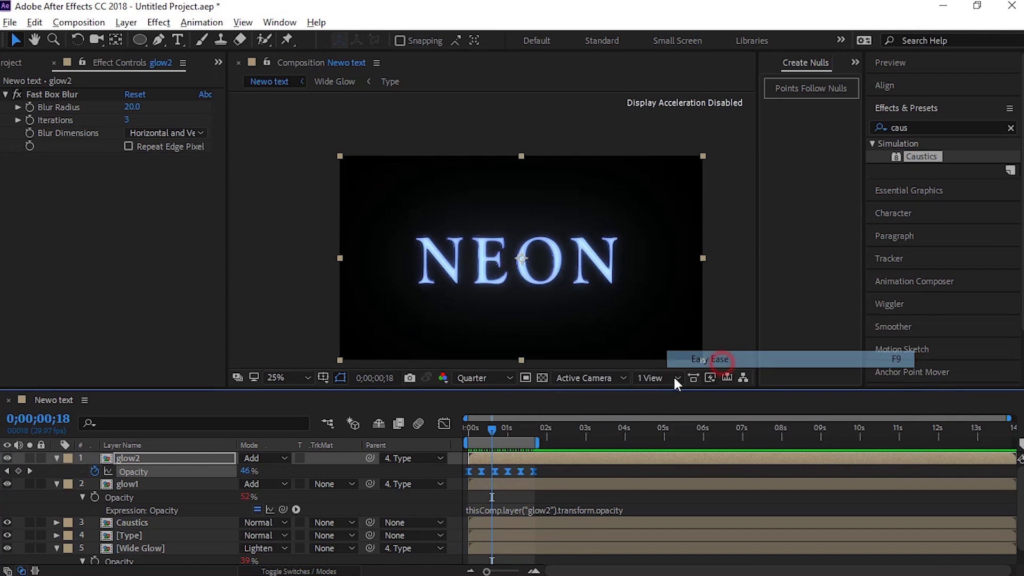
pyautogui.press('space')
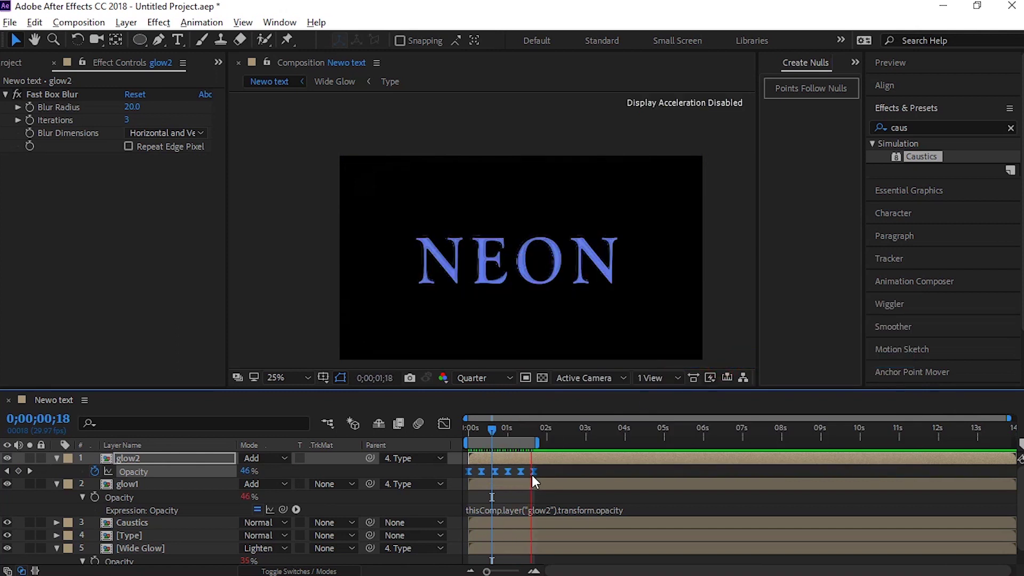
pyautogui.press('space')
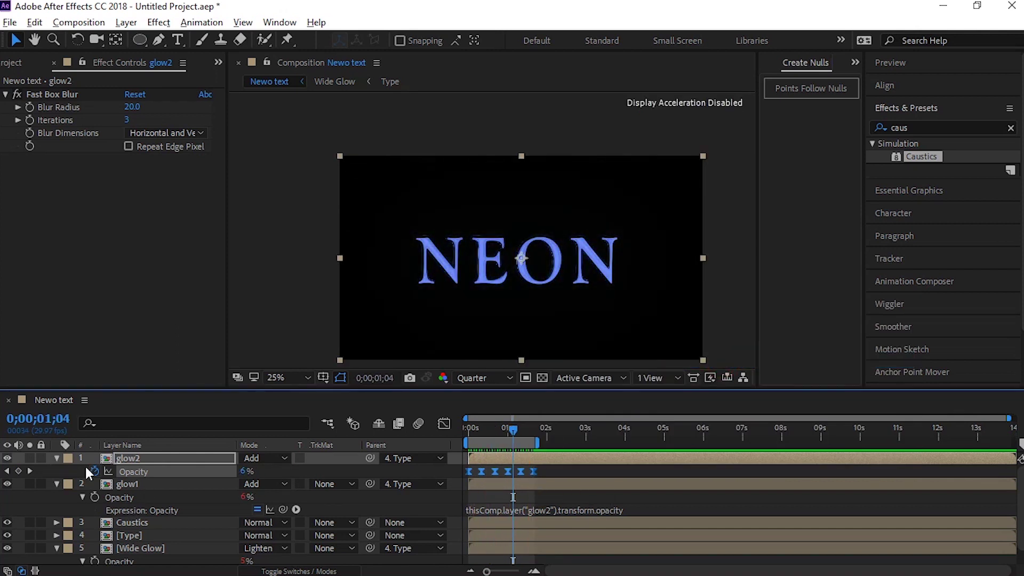
# Collapse the properties of all layers and add a new null object to the composition.
pyautogui.hotkey('ctrl', 'a')
pyautogui.press('u')
pyautogui.click(174, 526)
pyautogui.rightClick(172, 527)
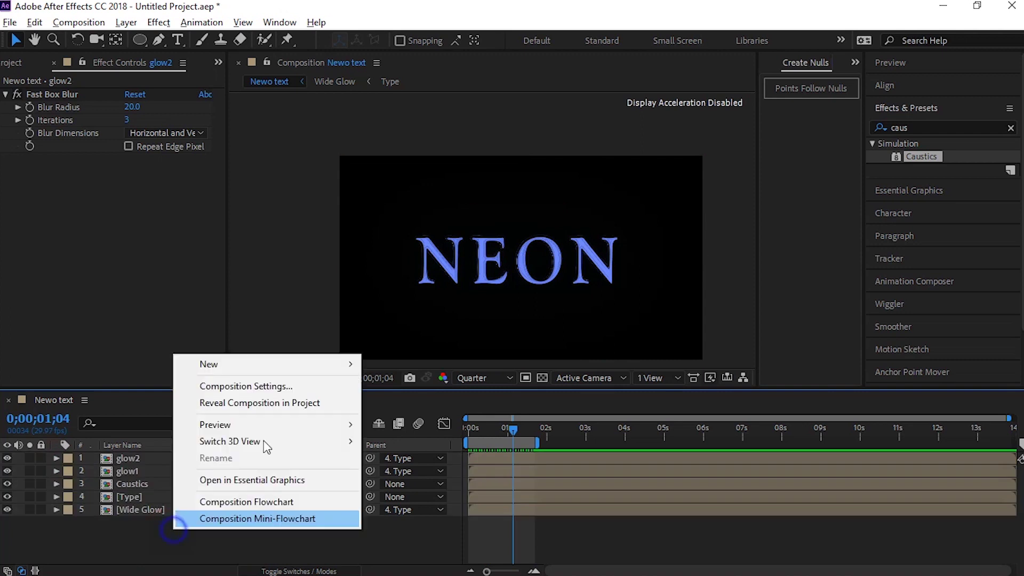
pyautogui.moveTo(240, 363)
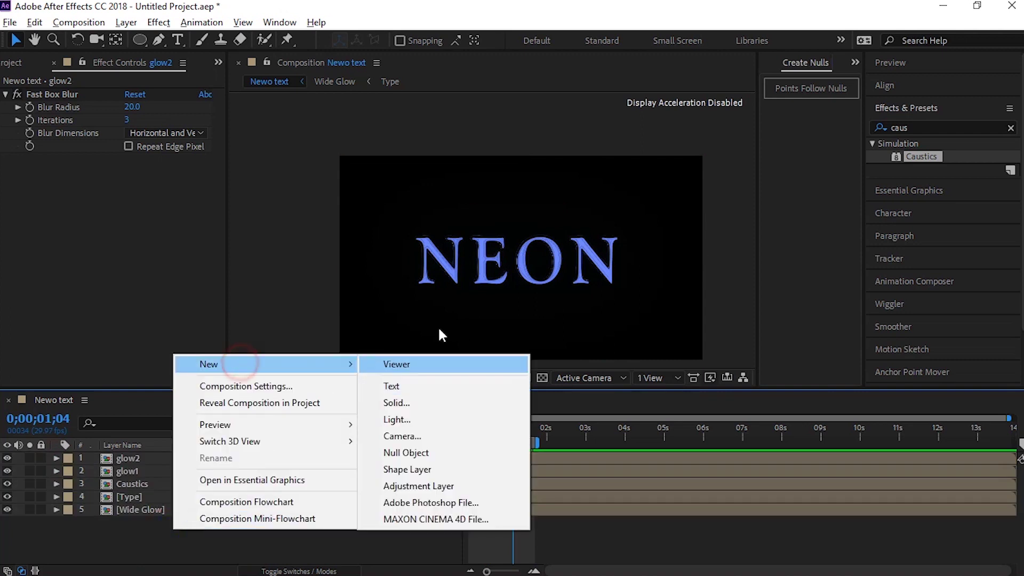
pyautogui.click(405, 452)
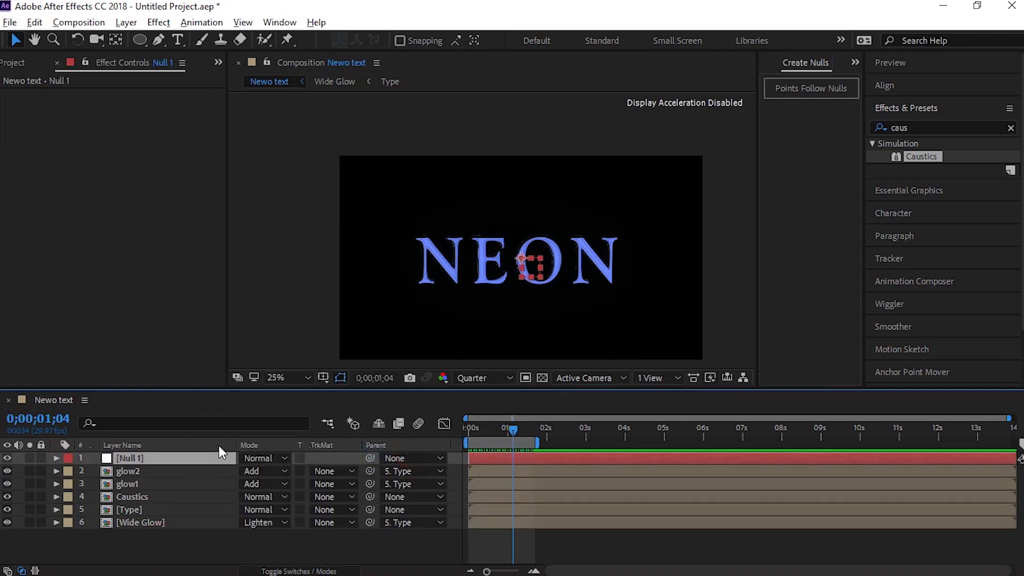
# Rename the new null layer as Color Control.
pyautogui.press('Return')
pyautogui.write('Color C')
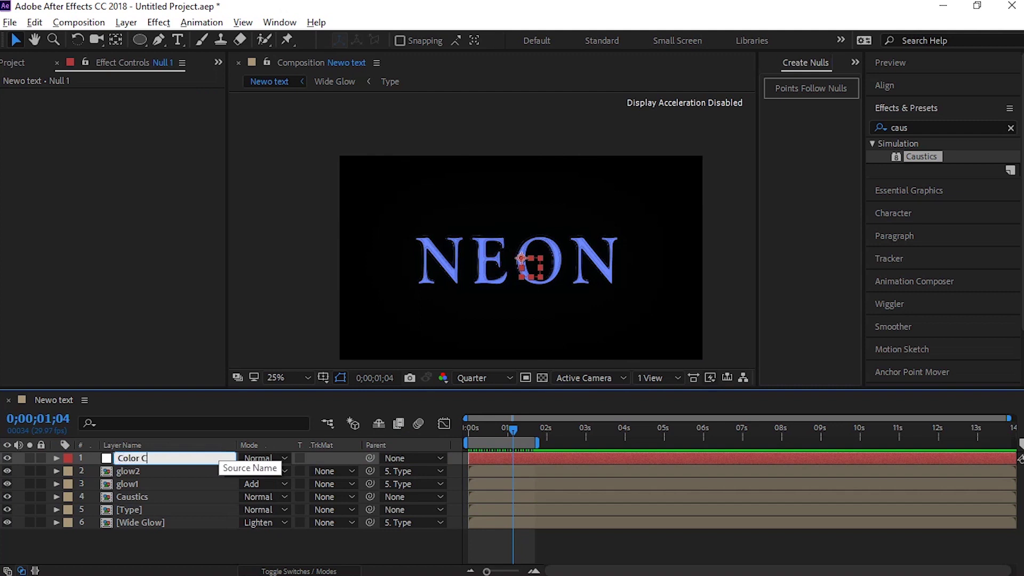
pyautogui.write('ontrol')
pyautogui.press('Return')
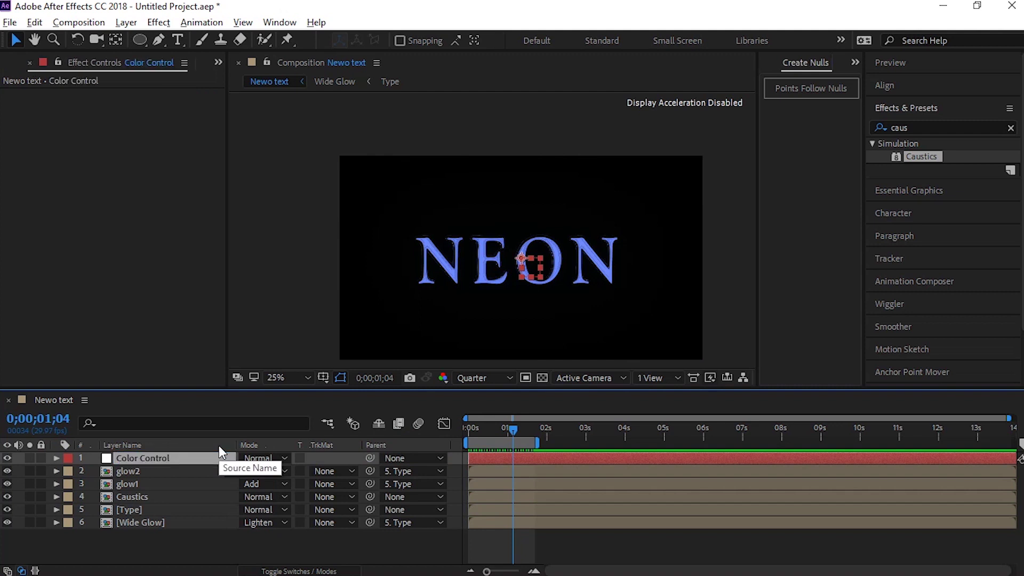
# Find the Color Control expression effect and apply it to the Color Control null layer.
pyautogui.click(905, 132)
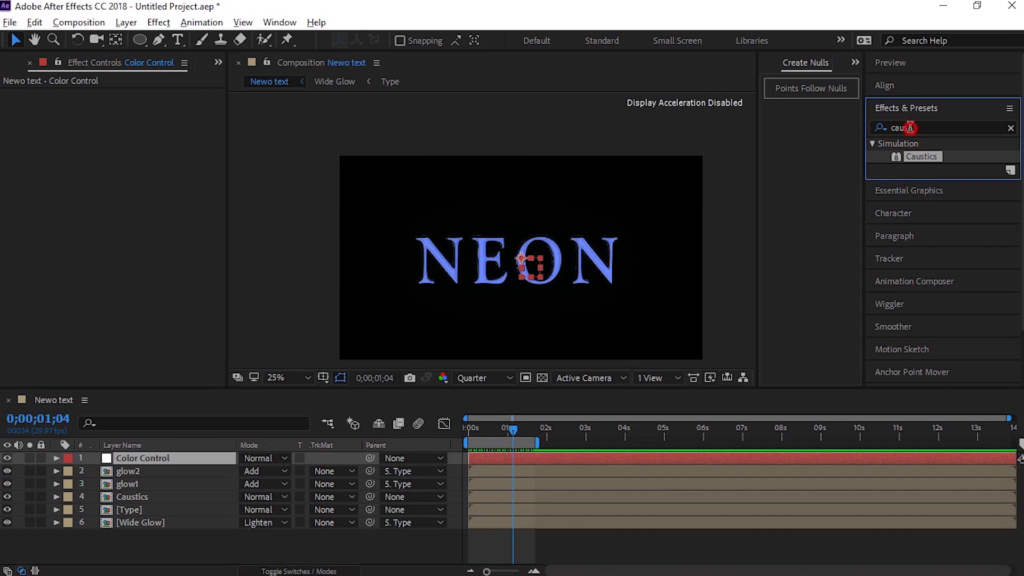
pyautogui.doubleClick(909, 128)
pyautogui.write('color')
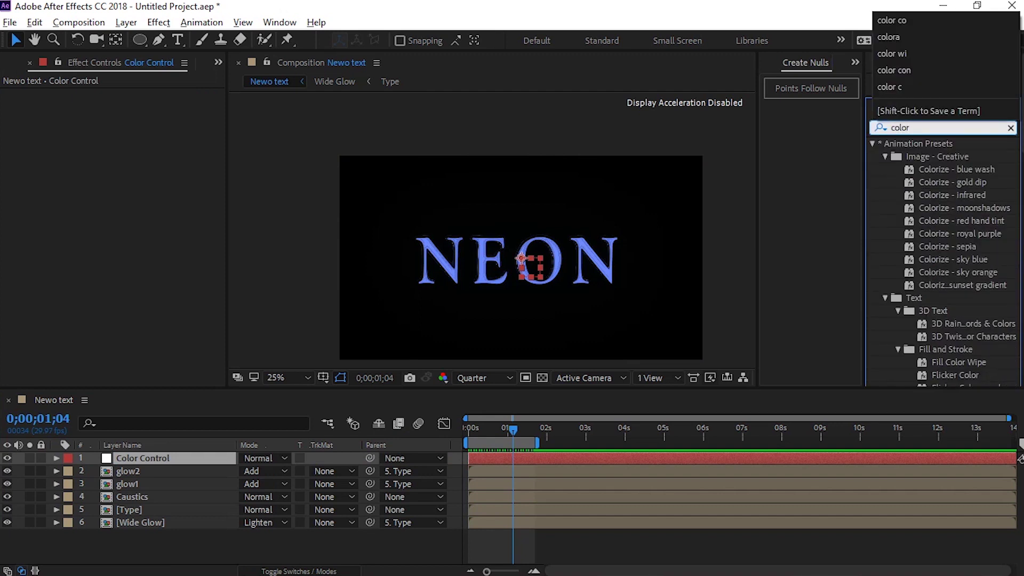
pyautogui.write(' c')
pyautogui.moveTo(936, 216); pyautogui.dragTo(136, 457)
pyautogui.click(137, 457)
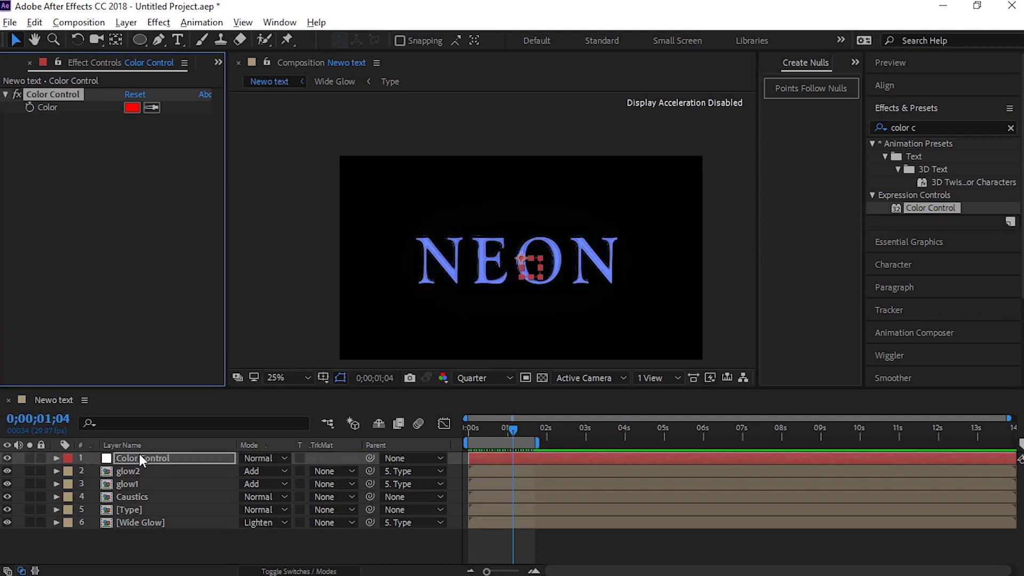
pyautogui.doubleClick(140, 509)
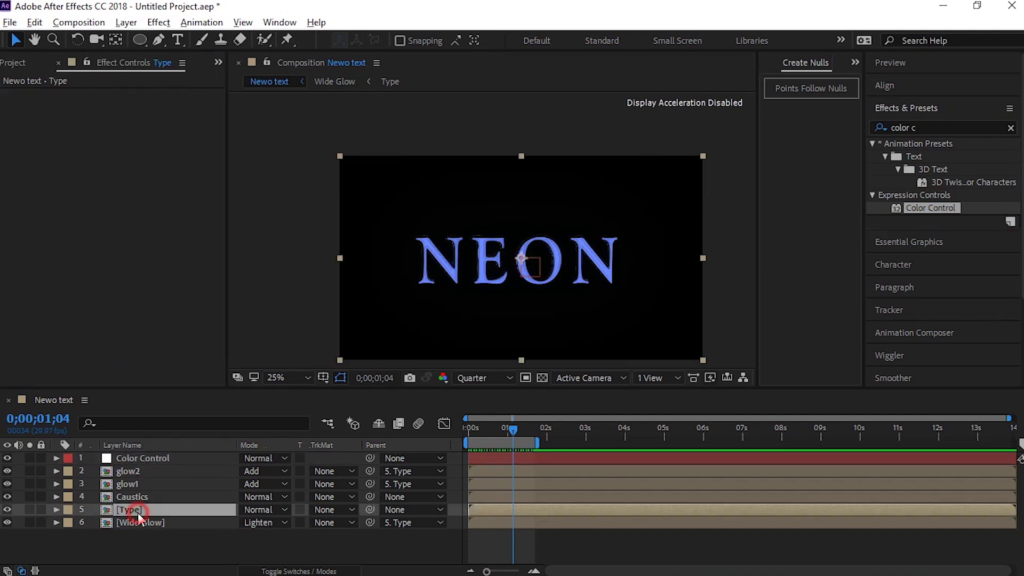
pyautogui.click(56, 459)
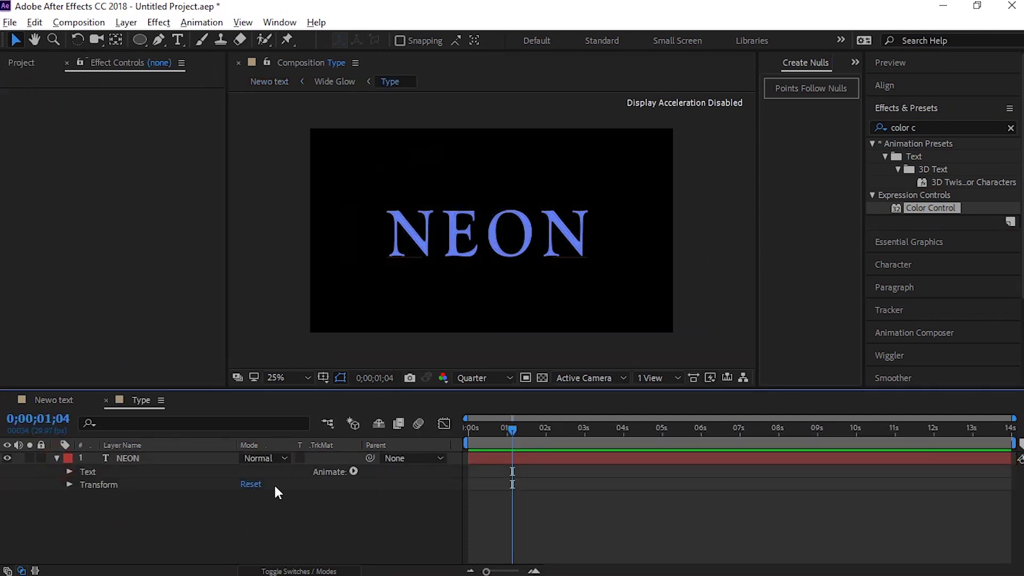
pyautogui.click(353, 472)
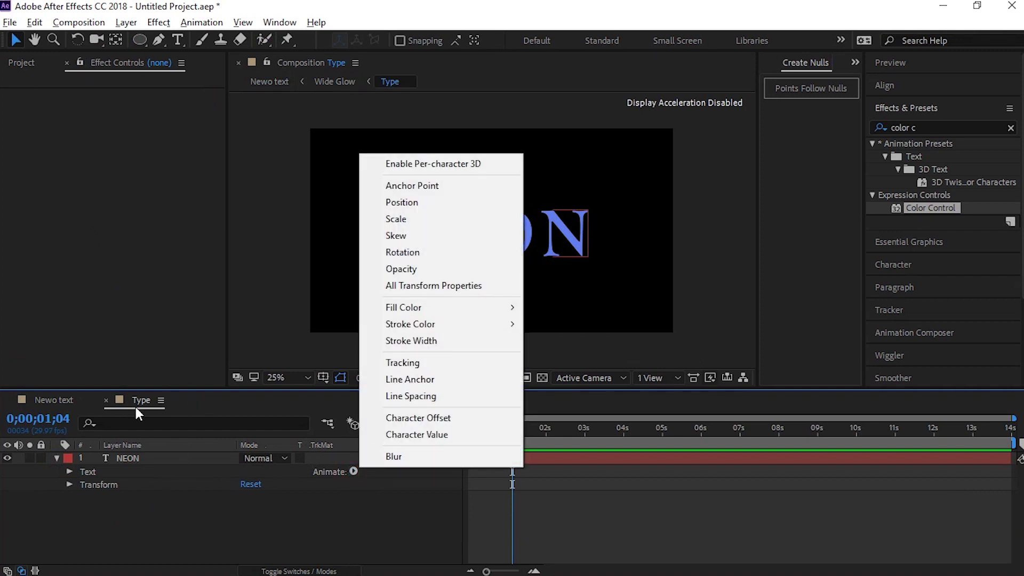
pyautogui.click(106, 400)
pyautogui.click(106, 400)
# Show the Color Control null's effect settings and lock them so they stay visible across compositions.
pyautogui.click(136, 468)
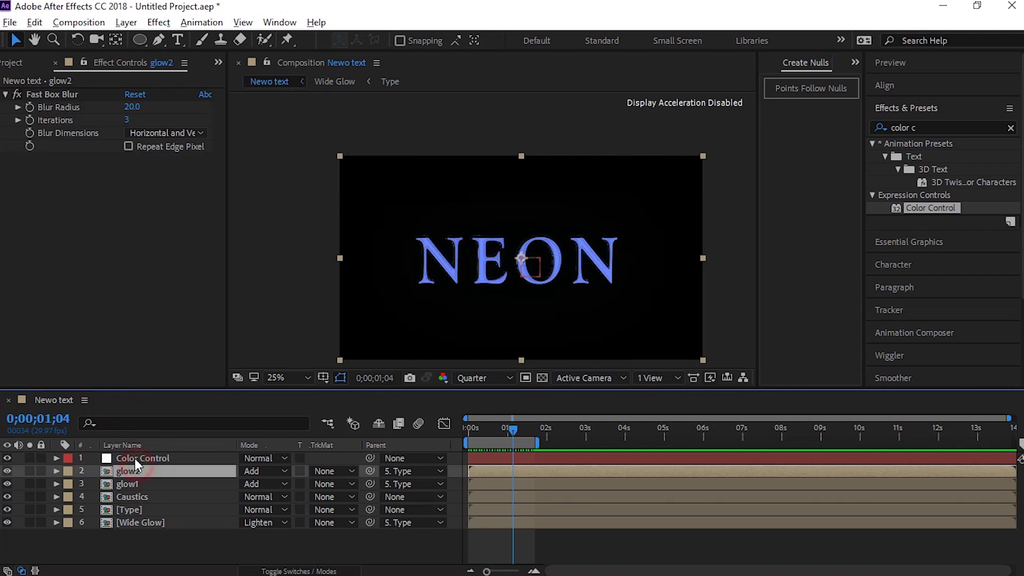
pyautogui.click(134, 459)
pyautogui.click(56, 63)
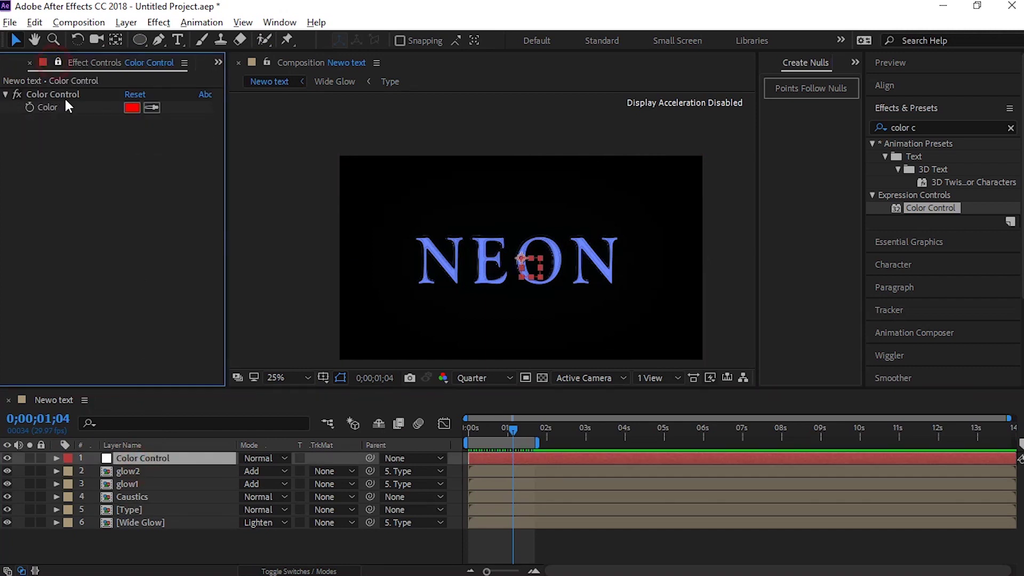
# Open the Type composition and add an RGB Fill Color animator to the NEON text layer.
pyautogui.doubleClick(139, 510)
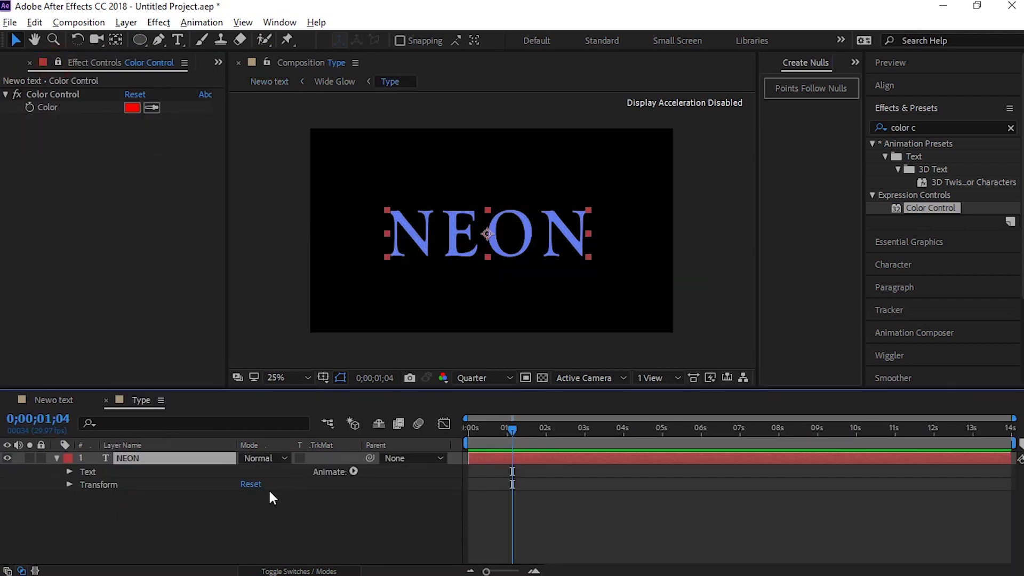
pyautogui.click(353, 472)
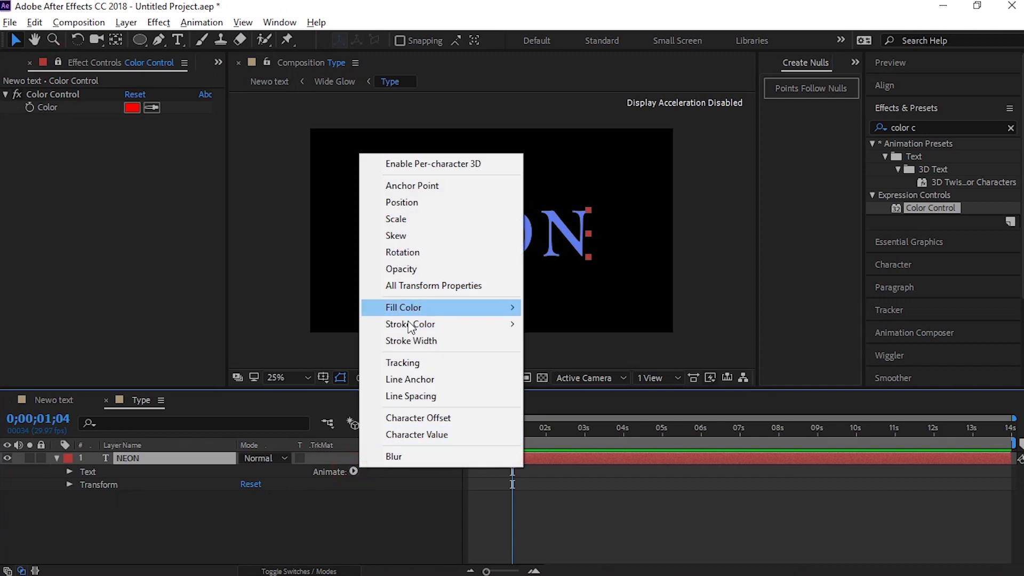
pyautogui.moveTo(411, 312)
pyautogui.click(567, 308)
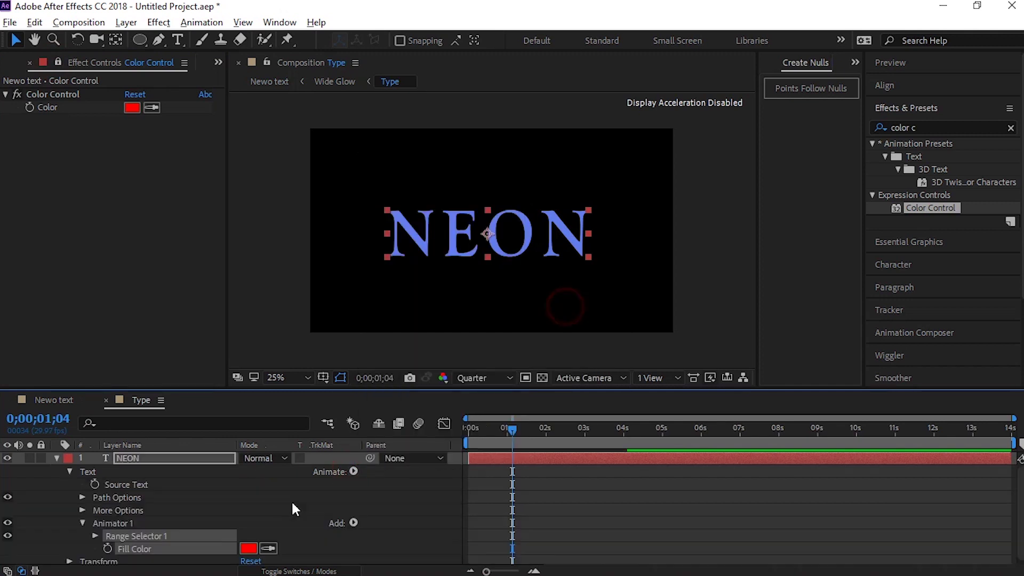
# Link the NEON text's Fill Color by expression to the null's Color property, then return to the Newo text composition at its start.
pyautogui.keyDown('alt'); pyautogui.click(109, 547); pyautogui.keyUp('alt')
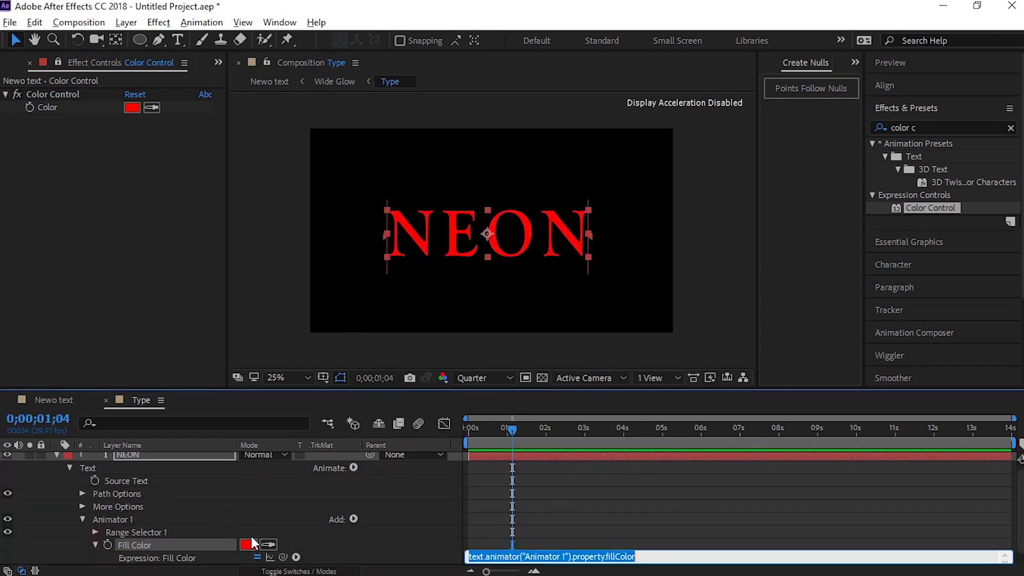
pyautogui.moveTo(284, 557); pyautogui.dragTo(54, 105)
pyautogui.click(278, 355)
pyautogui.press('Home')
pyautogui.click(106, 399)
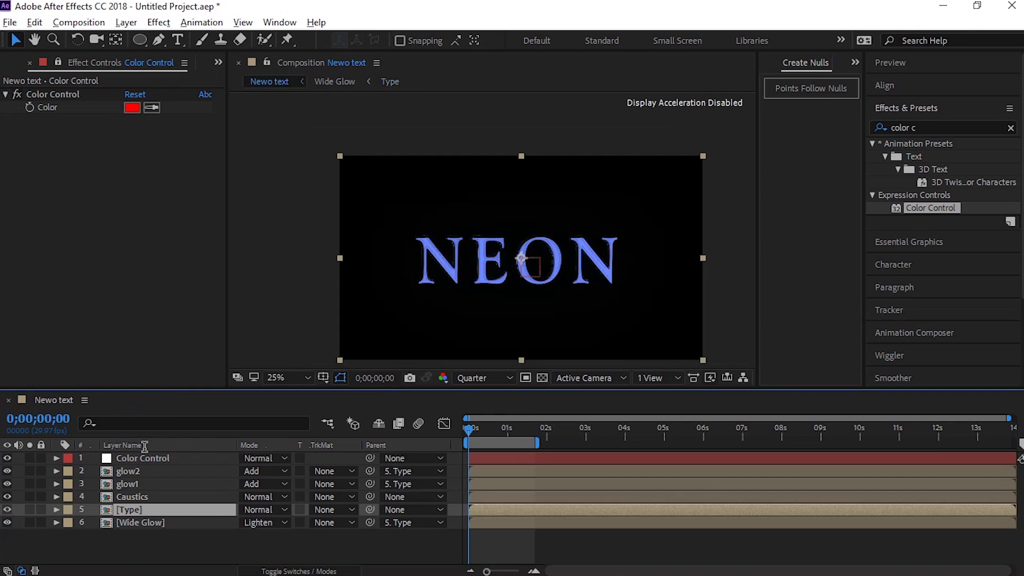
# Open the Wide Glow composition and reveal the Stroke layer style settings of its Type layer.
pyautogui.click(142, 521)
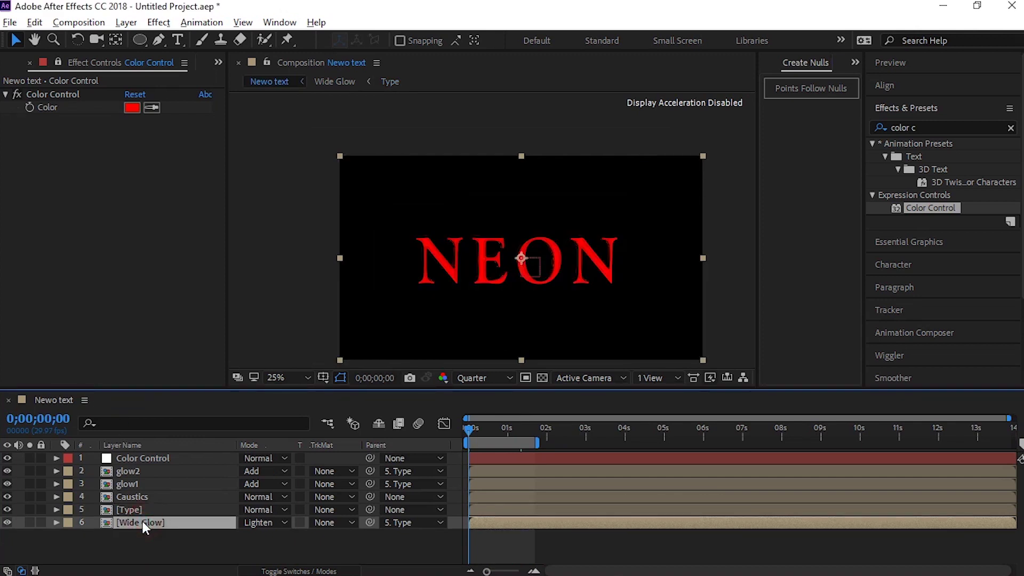
pyautogui.doubleClick(142, 520)
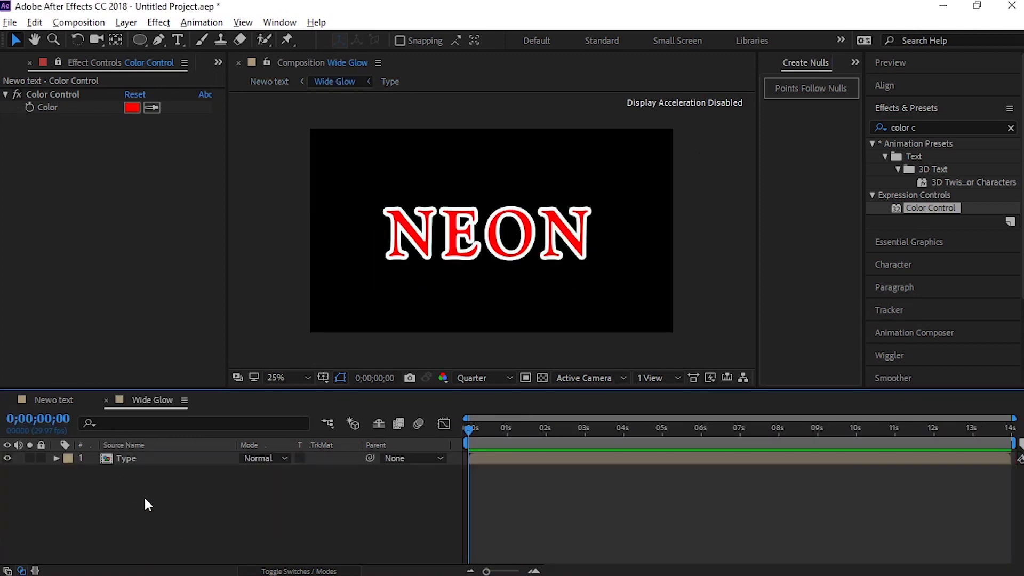
pyautogui.click(57, 459)
pyautogui.click(111, 486)
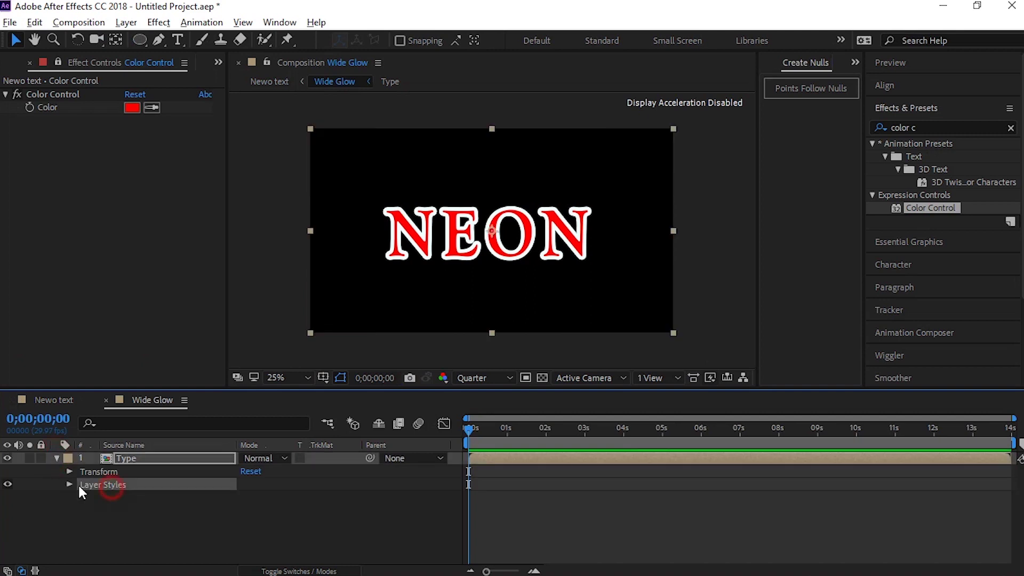
pyautogui.click(70, 484)
pyautogui.click(99, 507)
pyautogui.click(84, 508)
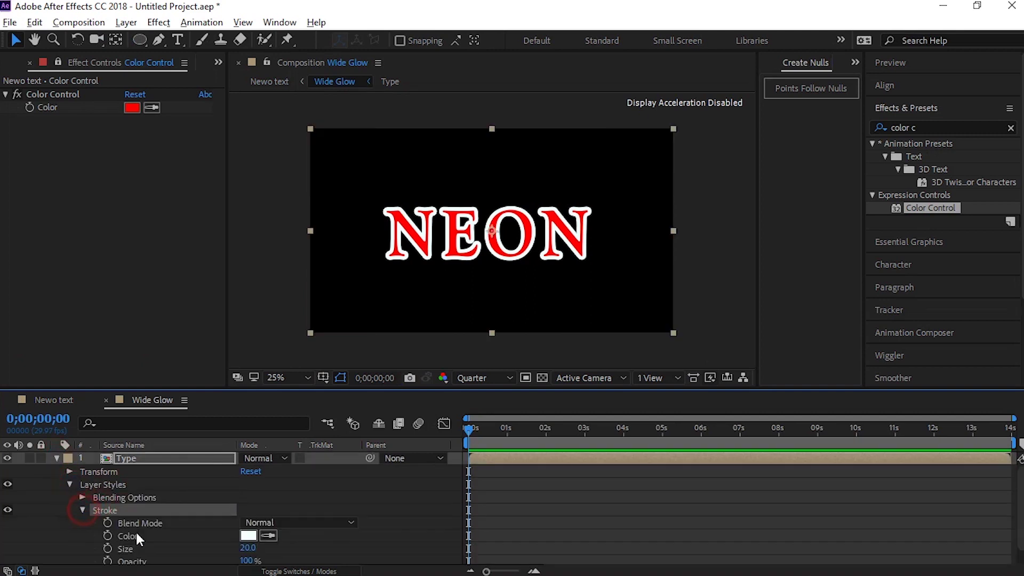
# Link the Stroke color in Wide Glow by expression to the null's Color property and return to the Newo text composition.
pyautogui.keyDown('alt'); pyautogui.click(107, 518); pyautogui.keyUp('alt')
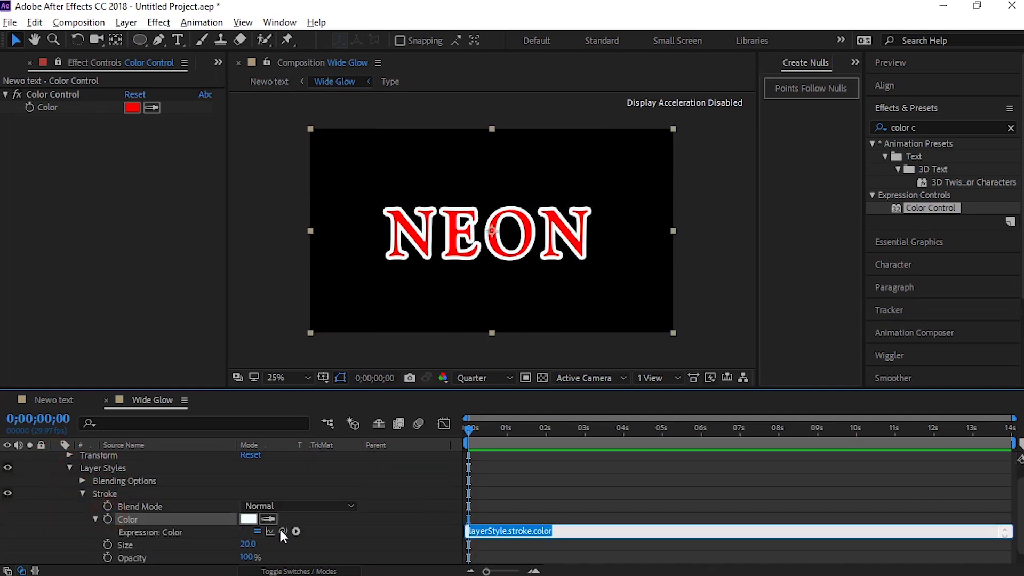
pyautogui.moveTo(147, 308); pyautogui.dragTo(30, 106)
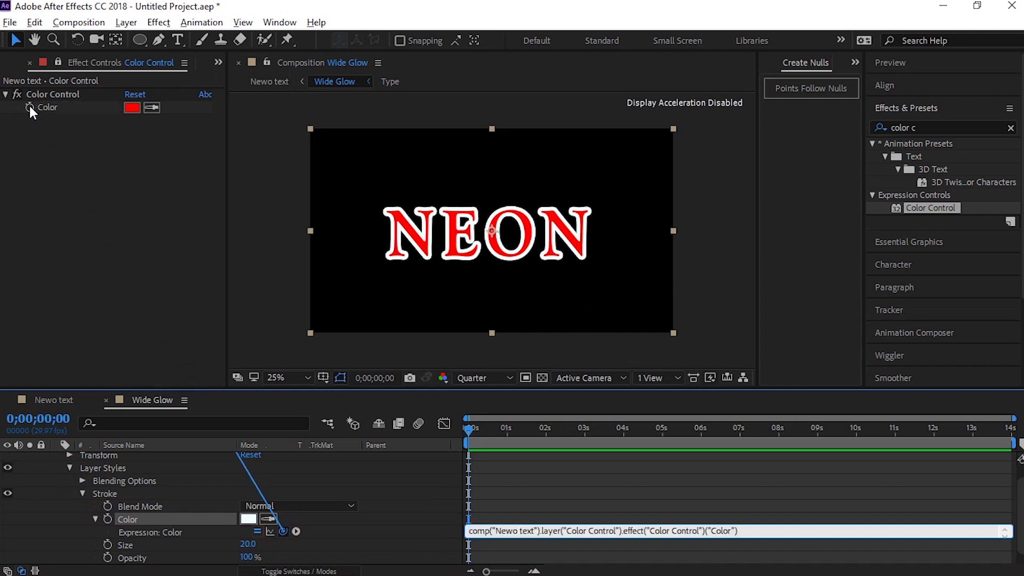
pyautogui.click(100, 321)
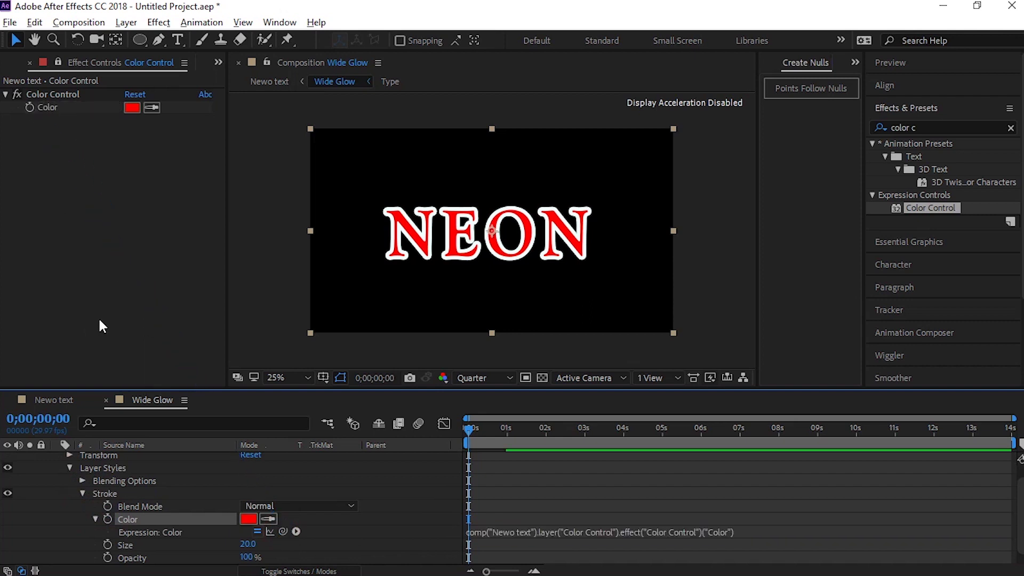
pyautogui.scroll(1, 53, 465)
pyautogui.click(56, 457)
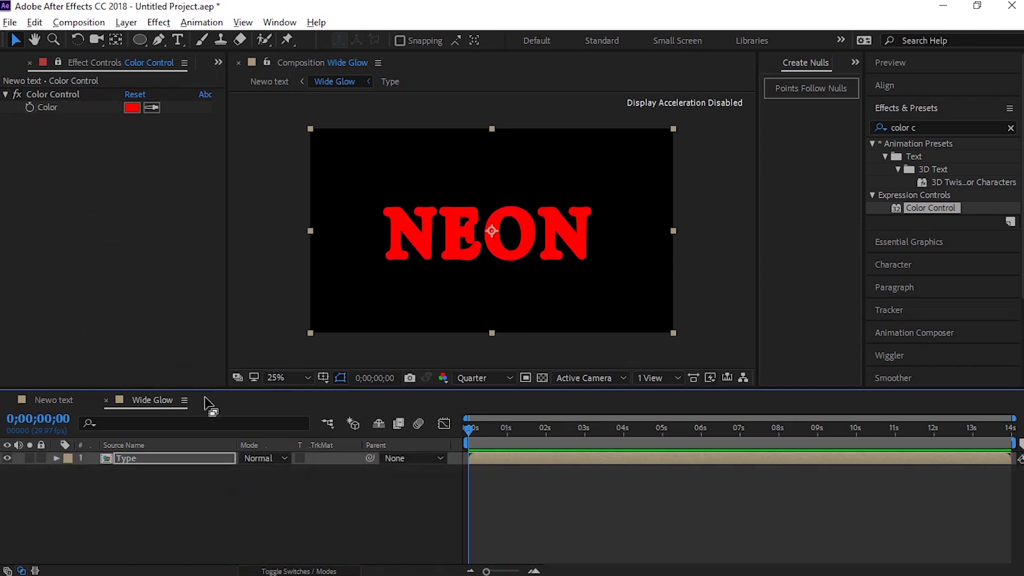
pyautogui.click(106, 399)
pyautogui.click(82, 270)
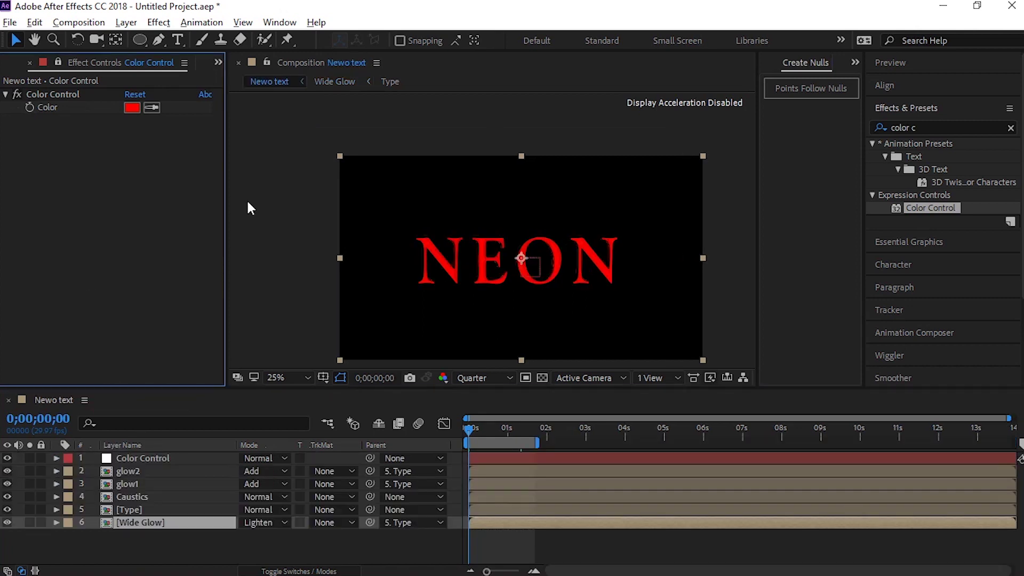
# Go to frame 0;00;00;16 and change the Color Control null's color to light blue.
pyautogui.scroll(2, 528, 212)
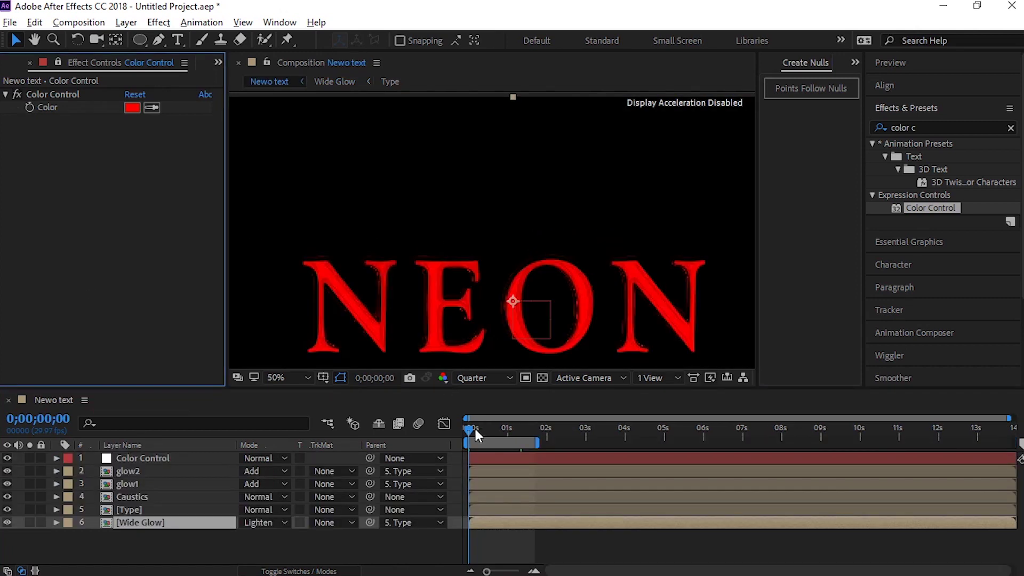
pyautogui.moveTo(510, 433); pyautogui.dragTo(489, 430)
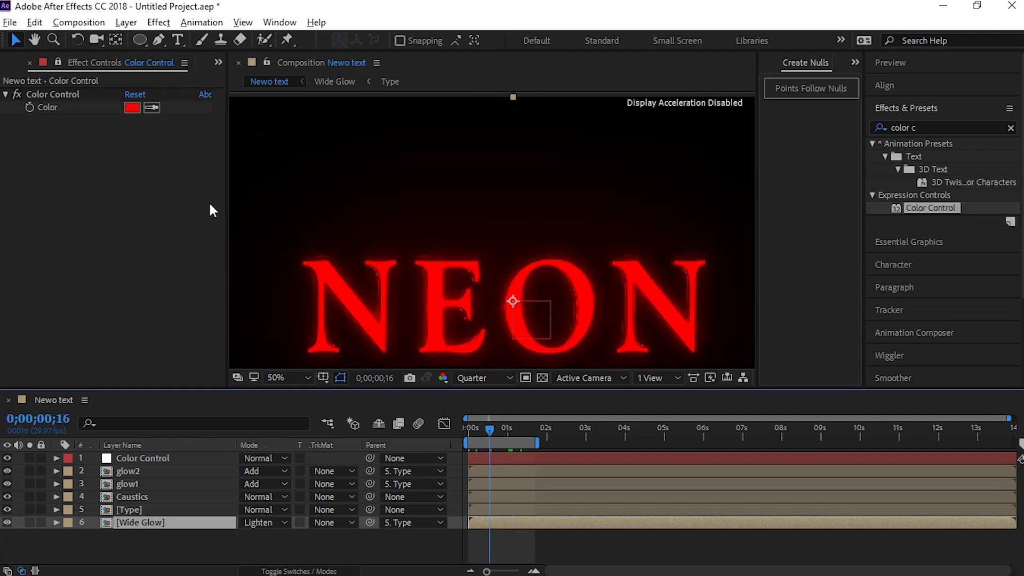
pyautogui.click(140, 108)
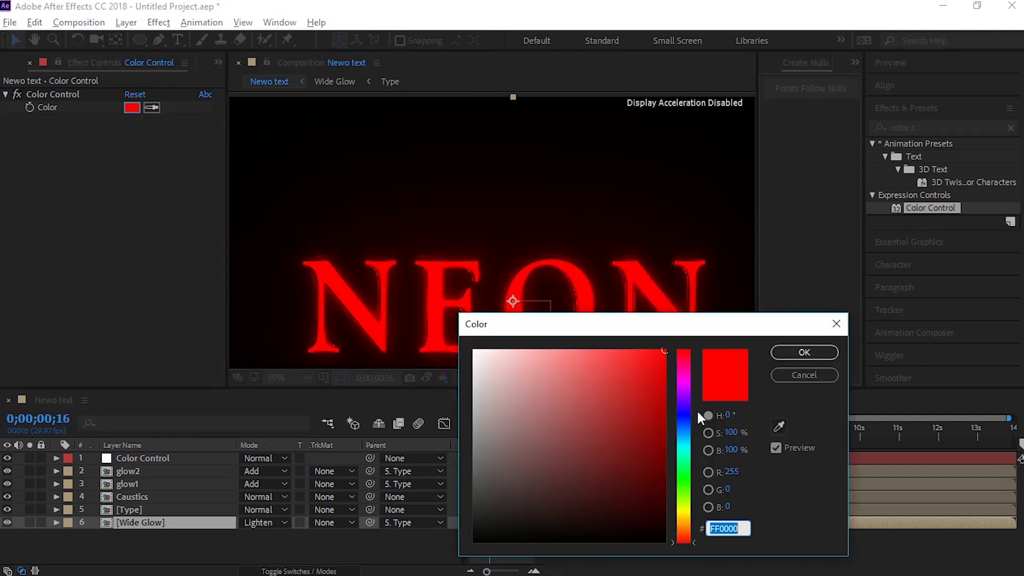
pyautogui.moveTo(689, 444); pyautogui.dragTo(684, 429)
pyautogui.moveTo(617, 400)
pyautogui.mouseDown()
pyautogui.moveTo(583, 359)
pyautogui.moveTo(612, 413)
pyautogui.moveTo(616, 395)
pyautogui.moveTo(602, 383)
pyautogui.mouseUp()
pyautogui.click(814, 353)
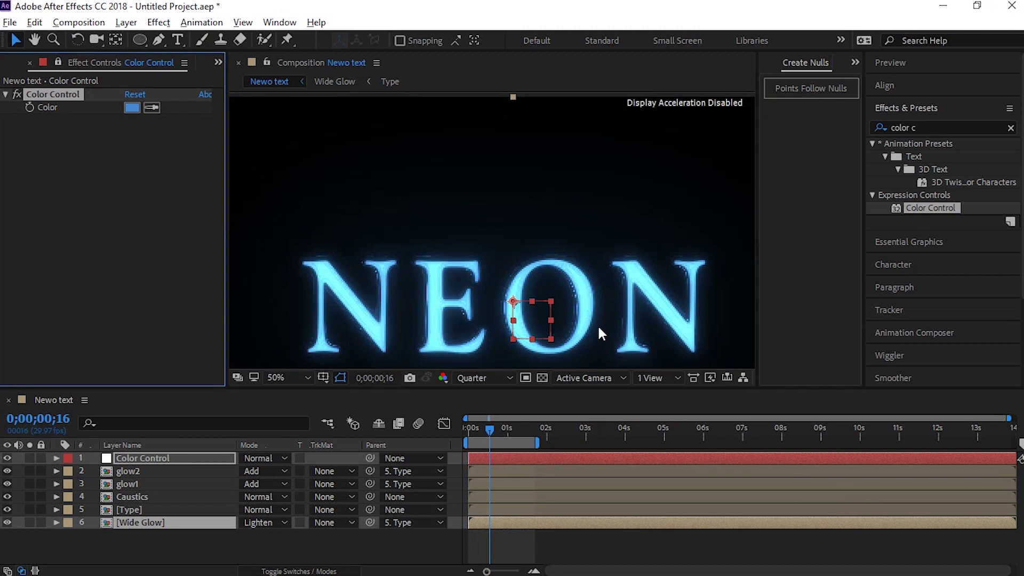
# Fit the whole NEON composition in view and preview the flicker with the new color.
pyautogui.scroll(-2, 578, 283)
pyautogui.moveTo(543, 309); pyautogui.dragTo(517, 273)
pyautogui.press('space')
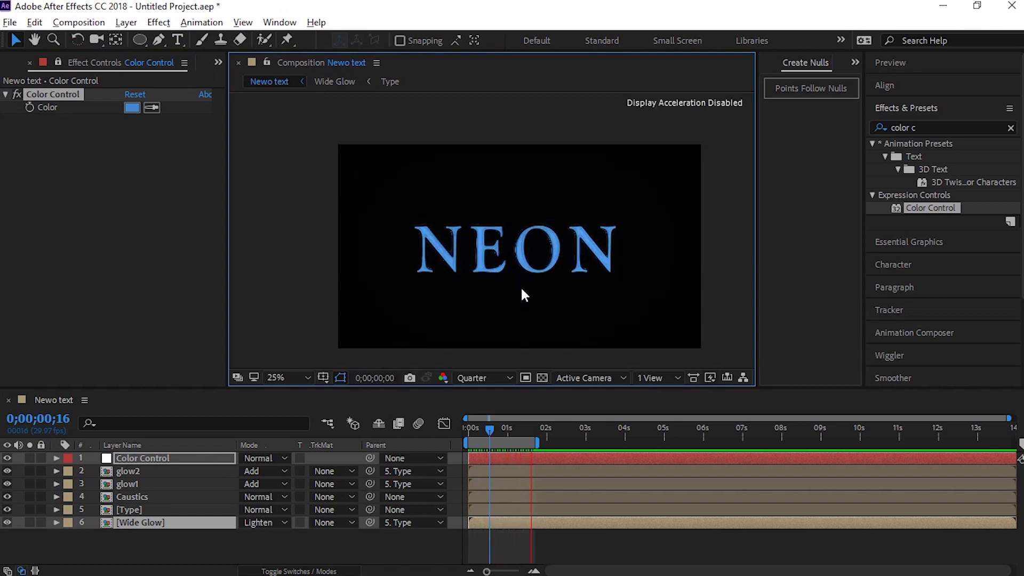
pyautogui.press('space')
# Add the th.jpg brick wall image to the composition as the lowest layer, beneath Wide Glow.
pyautogui.click(151, 542)
pyautogui.hotkey('ctrl', '0')
pyautogui.moveTo(45, 230); pyautogui.dragTo(97, 532)
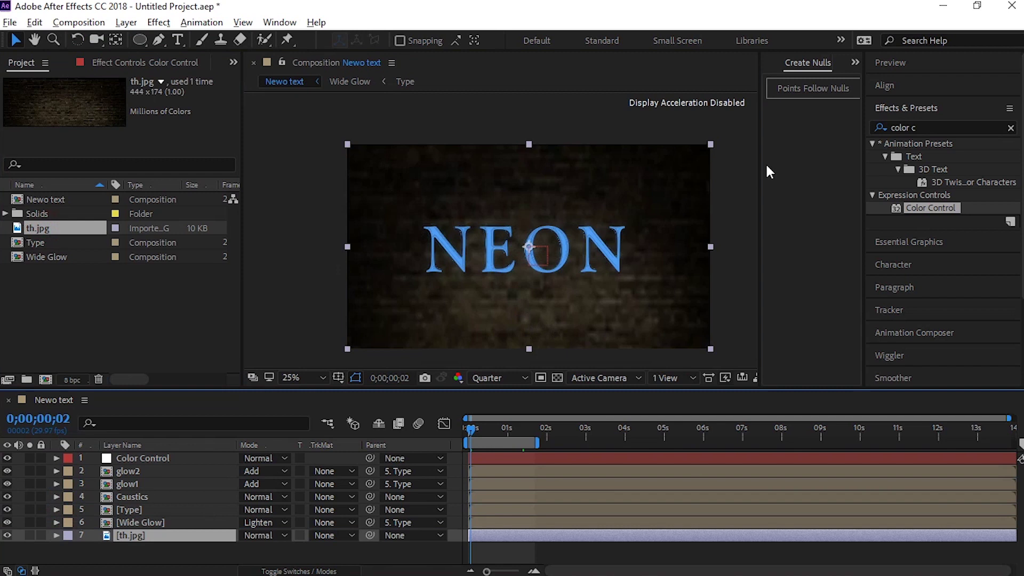
# Apply the Curves effect to th.jpg and pull the middle of the RGB curve down slightly to darken the wall.
pyautogui.click(931, 128)
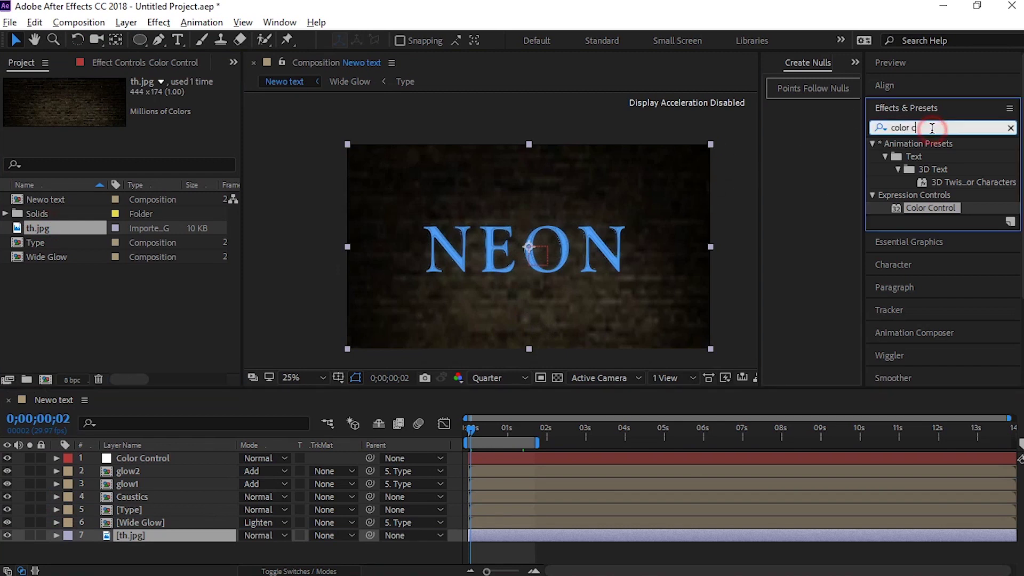
pyautogui.write('curves')
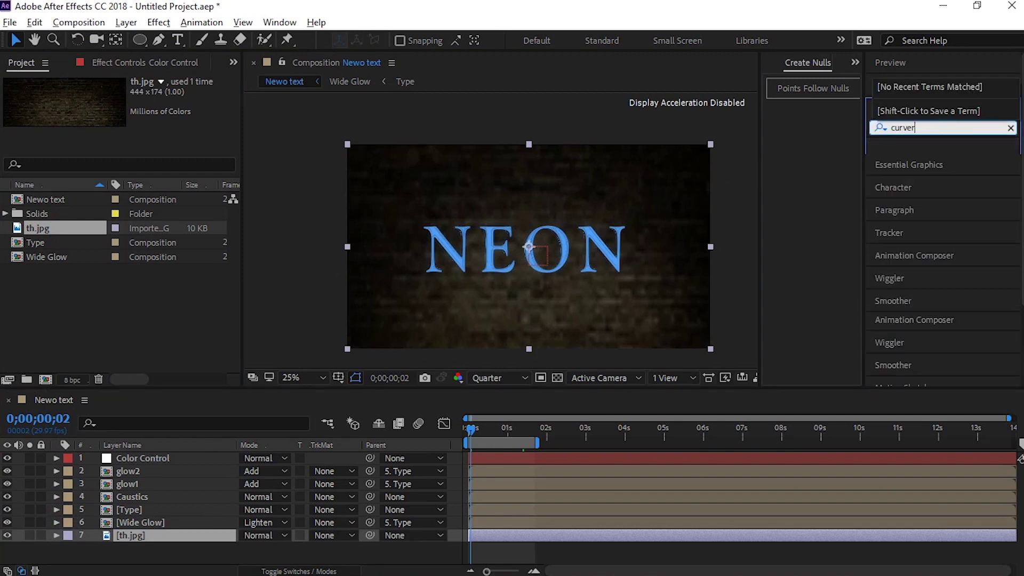
pyautogui.press('Return')
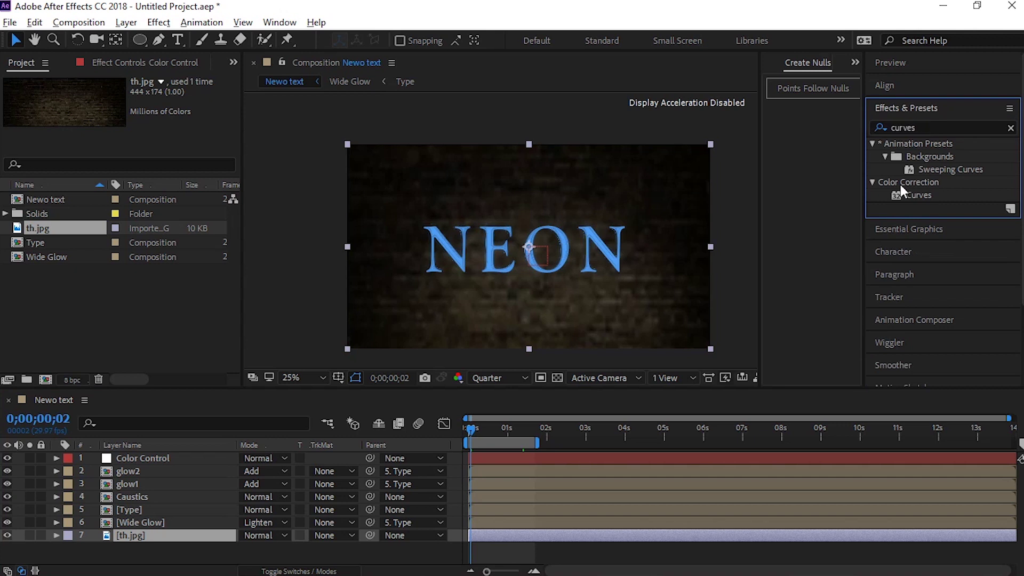
pyautogui.moveTo(915, 199); pyautogui.dragTo(160, 536)
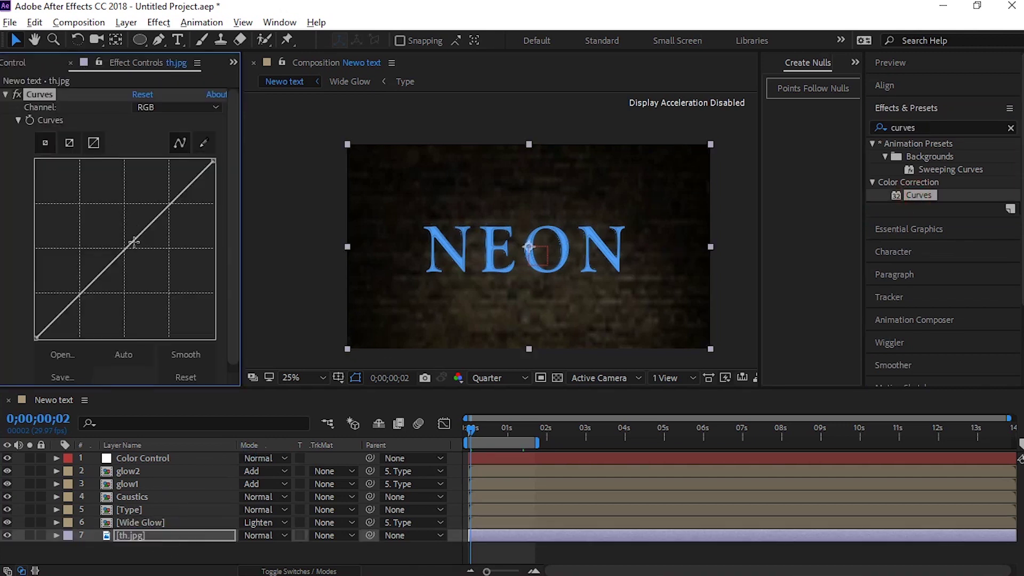
pyautogui.moveTo(143, 248); pyautogui.dragTo(145, 250)
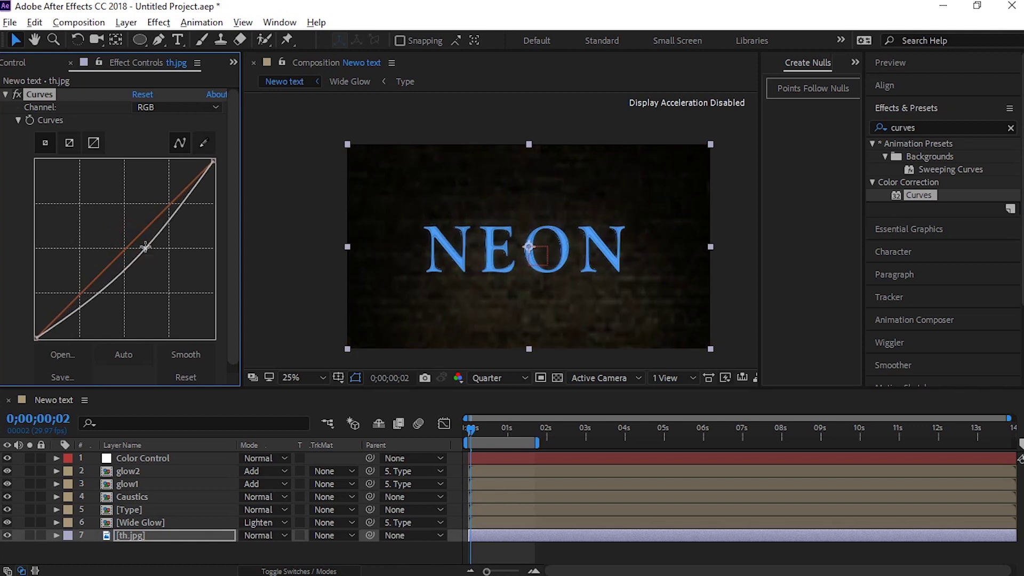
# Change the Color effect on the Color Control null to a bright magenta-purple.
pyautogui.click(142, 458)
pyautogui.click(127, 67)
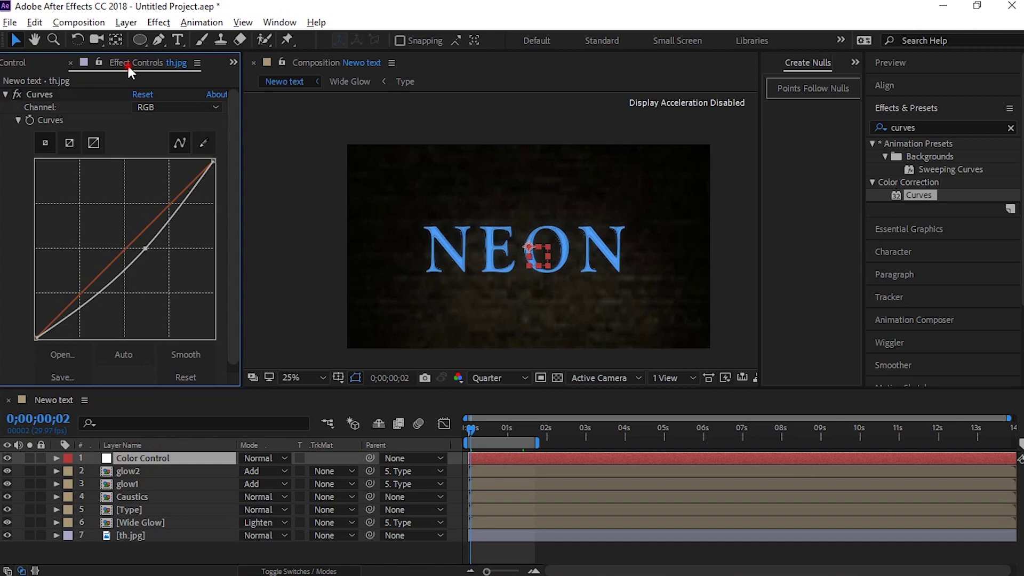
pyautogui.click(159, 456)
pyautogui.click(82, 472)
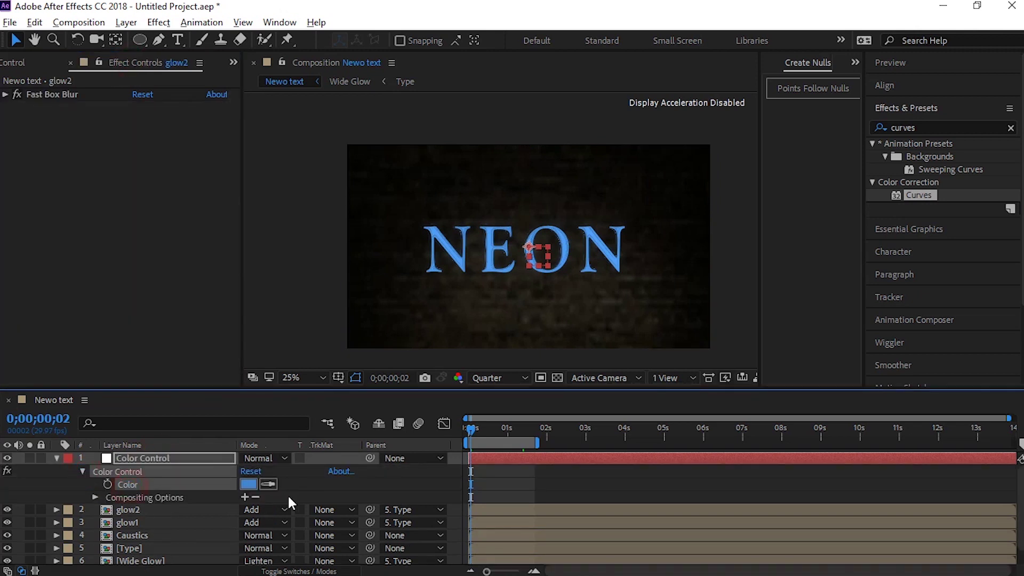
pyautogui.click(248, 483)
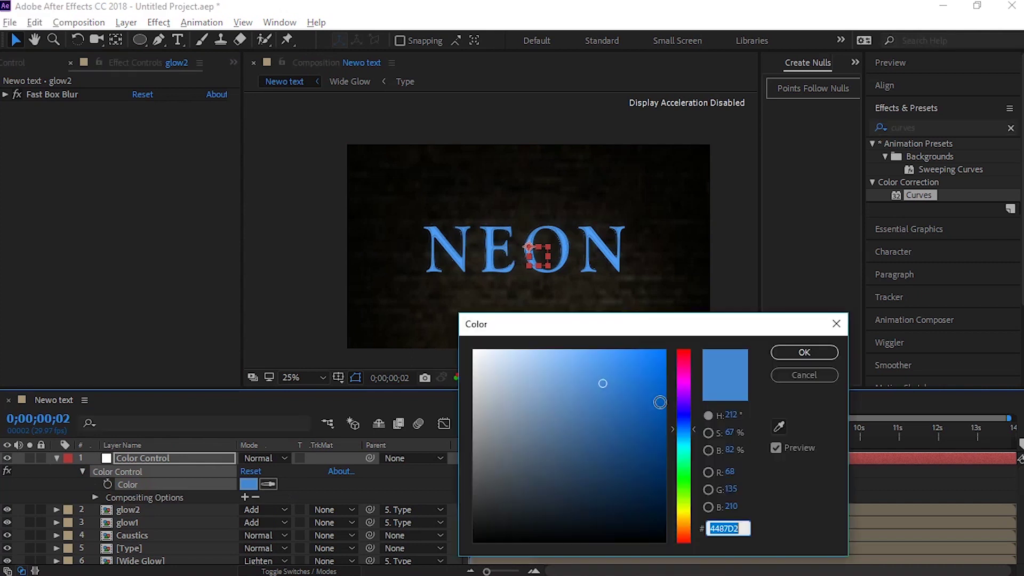
pyautogui.moveTo(680, 407); pyautogui.dragTo(649, 353)
pyautogui.click(804, 352)
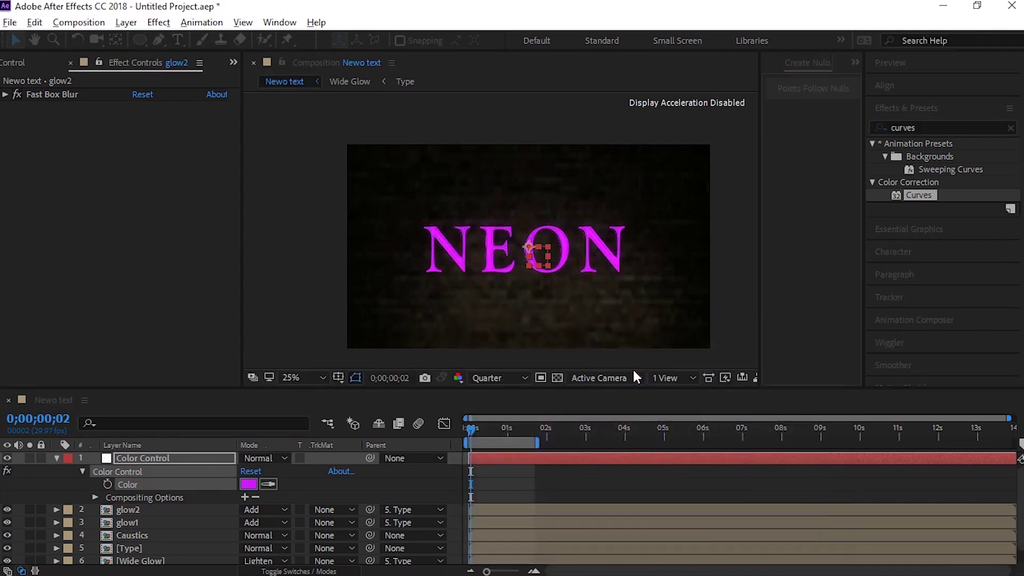
# Preview the purple flicker from the first frame in an enlarged composition view with nothing selected.
pyautogui.press('Home')
pyautogui.click(668, 288)
pyautogui.press('`')
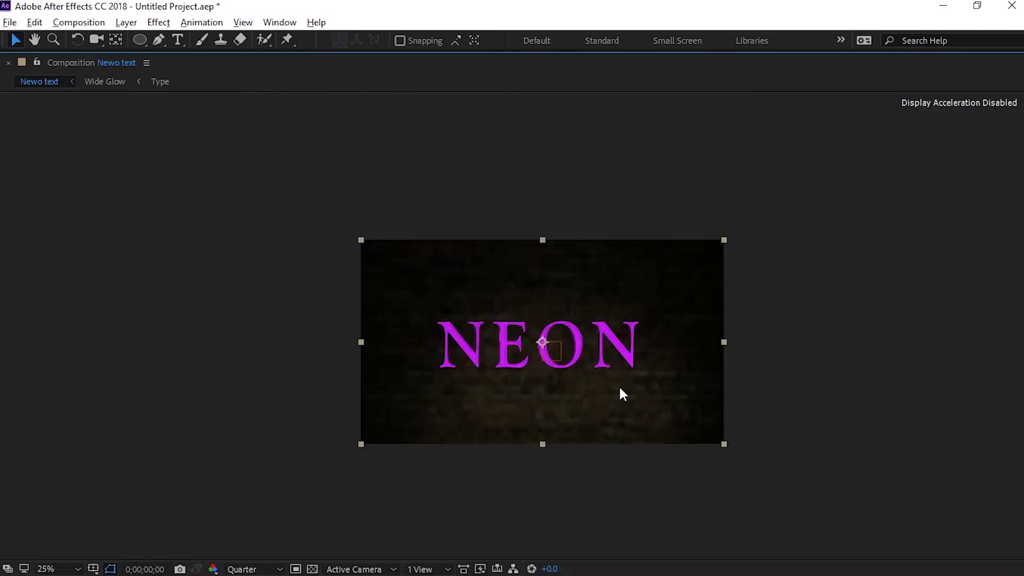
pyautogui.hotkey('ctrl', 'shift', 'a')
pyautogui.scroll(2, 639, 396)
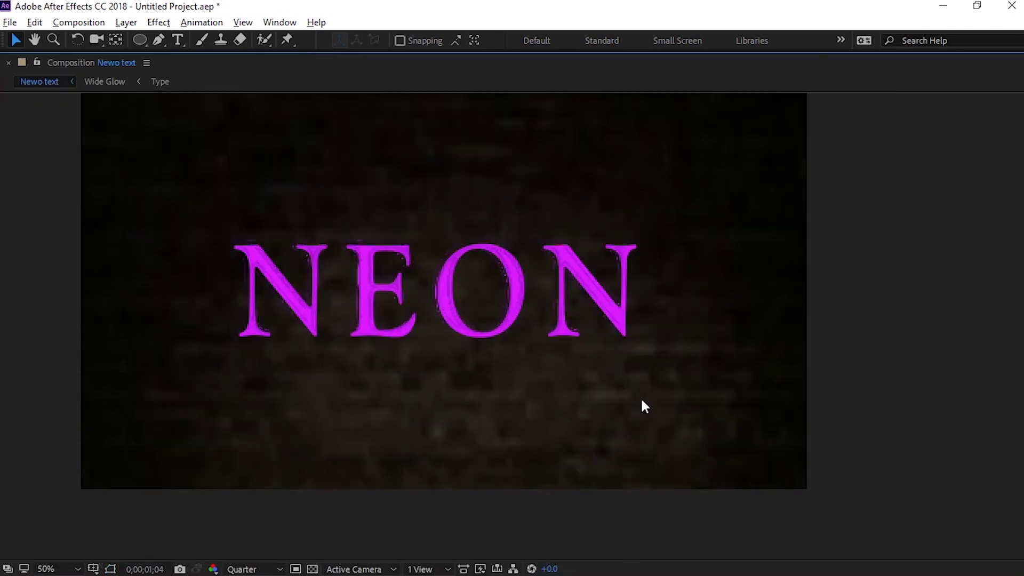
pyautogui.click(585, 396)
pyautogui.press('space')
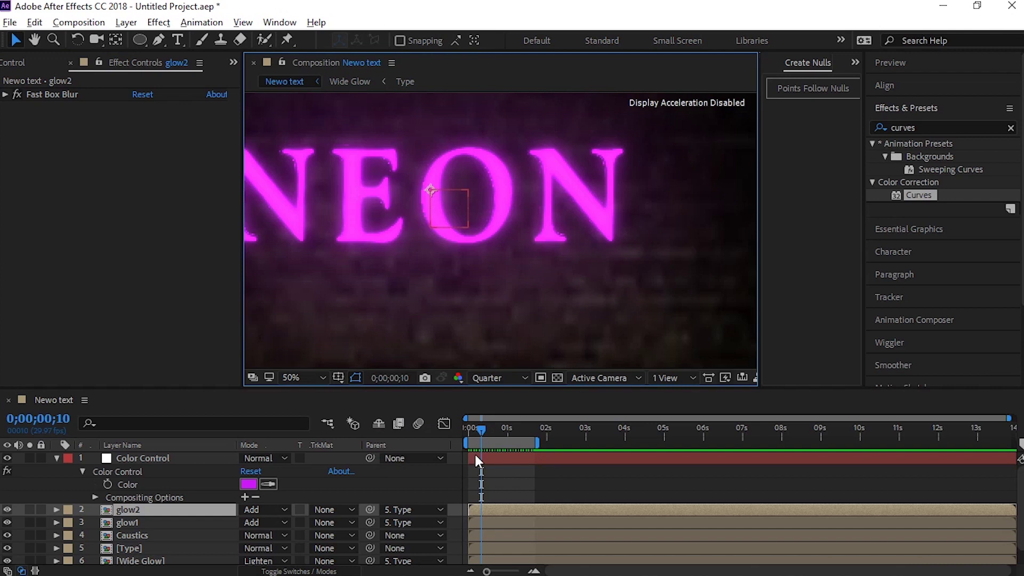
# Reveal glow2's Opacity keyframes and move the second keyframe to 0;00;00;05.
pyautogui.press('Home')
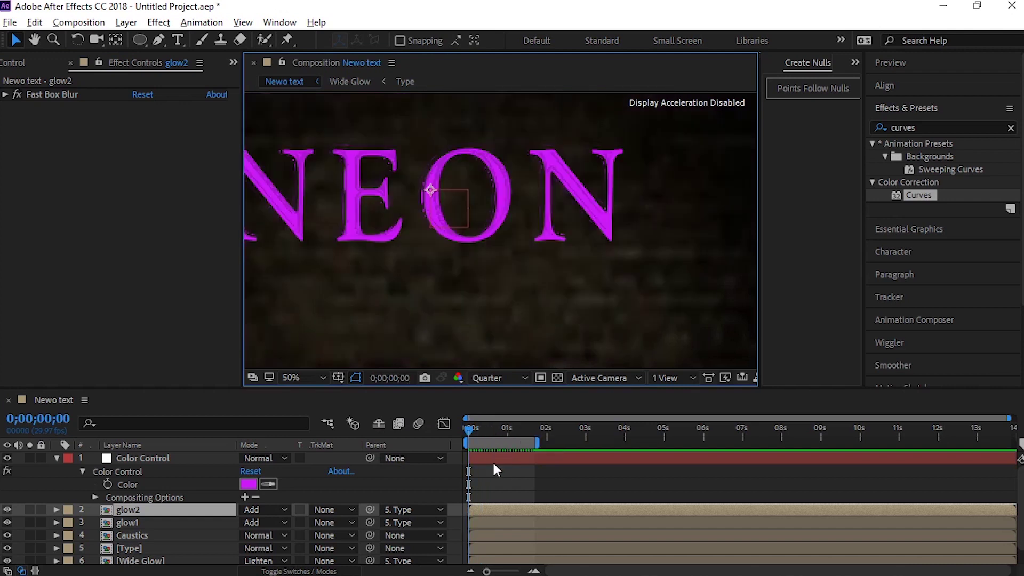
pyautogui.press('u')
pyautogui.press('=')
pyautogui.press('=')
pyautogui.press('=')
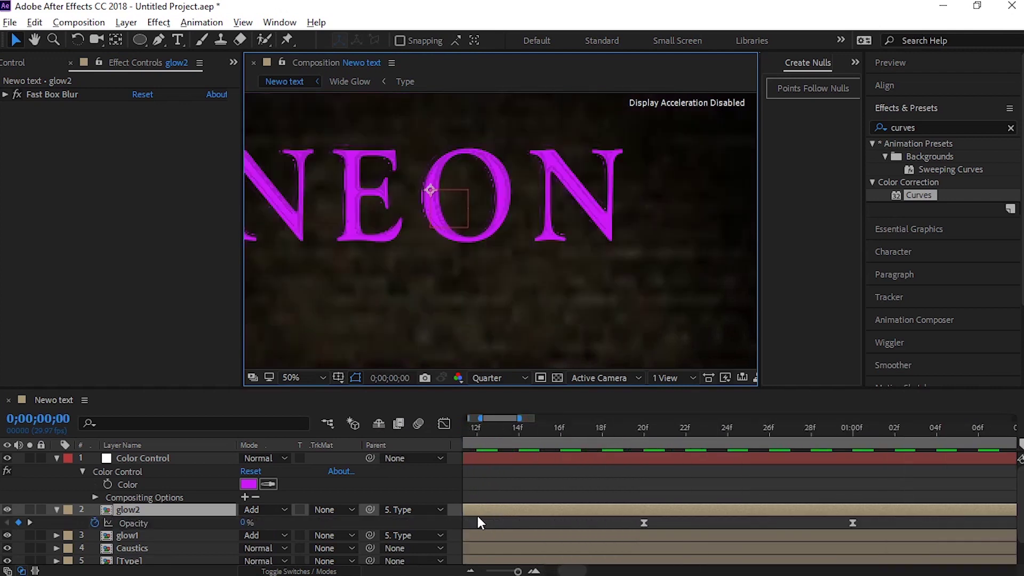
pyautogui.press('pagedown')
pyautogui.press('pagedown')
pyautogui.press('pagedown')
pyautogui.press('pagedown')
pyautogui.press('pagedown')
pyautogui.click(846, 523)
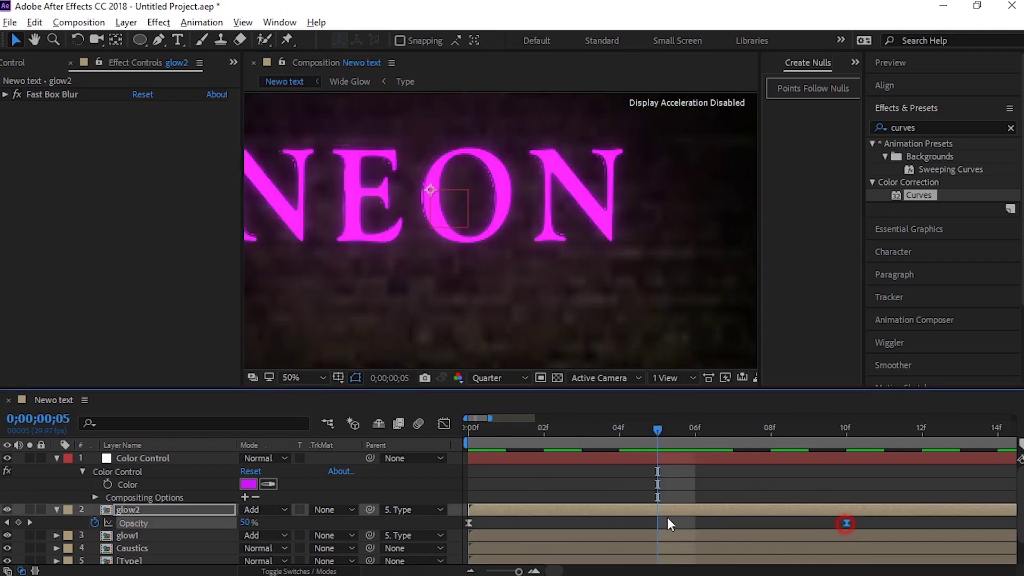
pyautogui.moveTo(667, 517); pyautogui.dragTo(658, 514)
# Move glow2's third Opacity keyframe earlier to 0;00;00;10.
pyautogui.press('-')
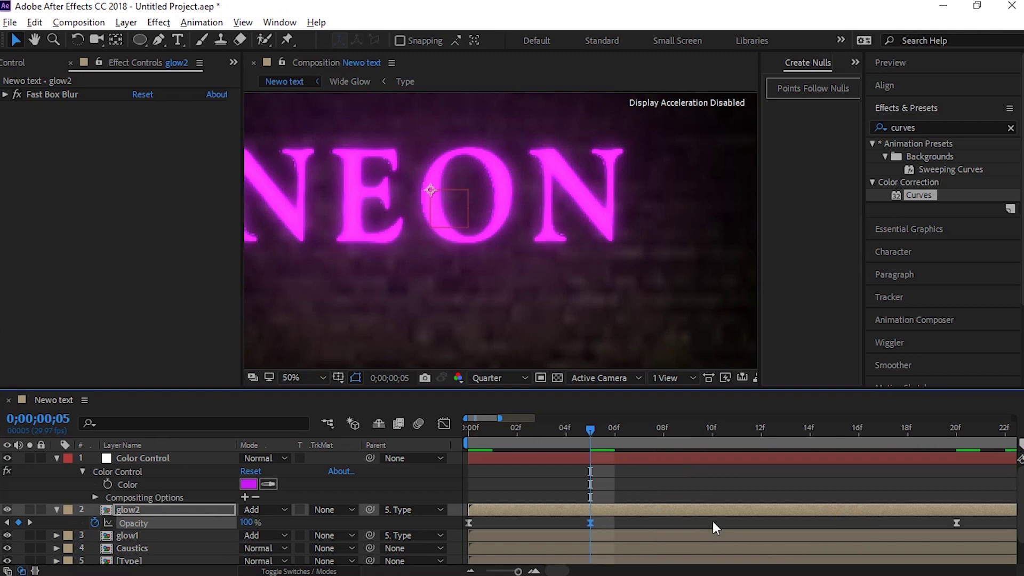
pyautogui.press('pagedown')
pyautogui.press('pagedown')
pyautogui.press('pagedown')
pyautogui.press('pagedown')
pyautogui.press('pagedown')
pyautogui.moveTo(956, 522); pyautogui.dragTo(714, 520)
# Move glow2's fourth Opacity keyframe earlier to 0;00;00;15.
pyautogui.press('-')
pyautogui.press('-')
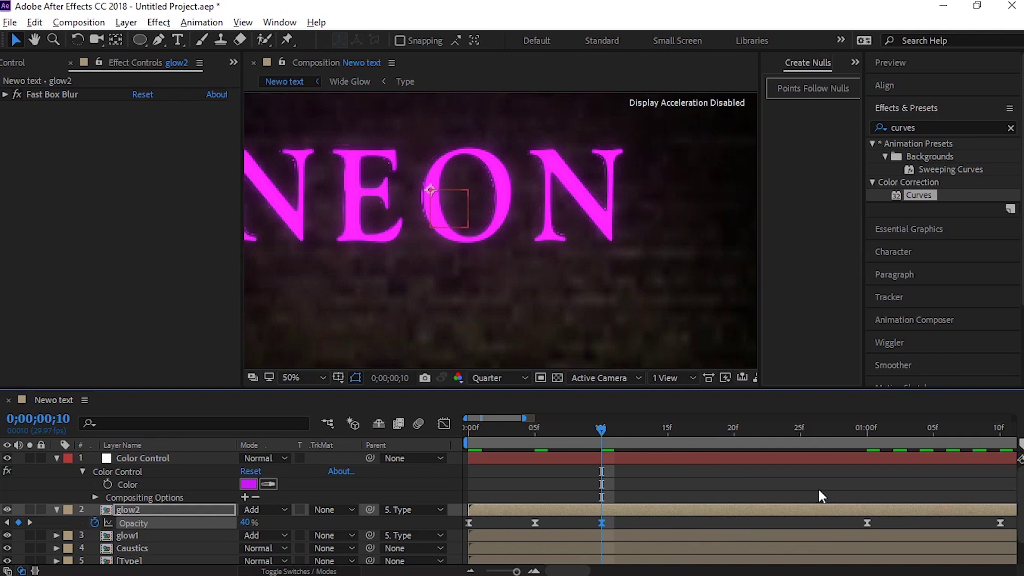
pyautogui.press('pagedown')
pyautogui.press('pagedown')
pyautogui.press('pagedown')
pyautogui.press('pagedown')
pyautogui.press('pagedown')
pyautogui.moveTo(865, 523); pyautogui.dragTo(668, 521)
# Move glow2's fifth Opacity keyframe earlier to 0;00;00;20.
pyautogui.press('Home')
pyautogui.press('-')
pyautogui.click(540, 431)
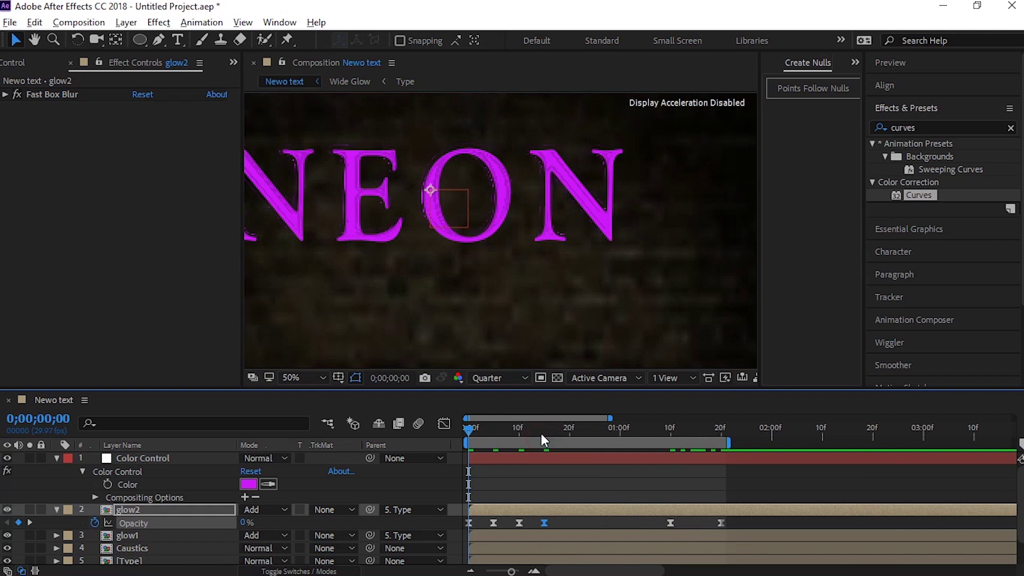
pyautogui.click(520, 439)
pyautogui.rightClick(520, 443)
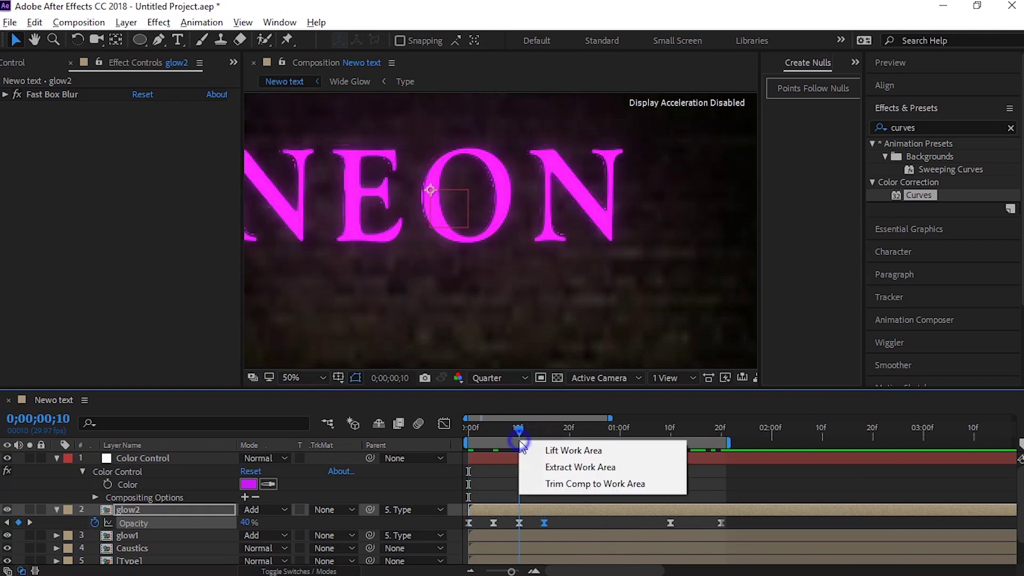
pyautogui.press('Escape')
pyautogui.hotkey('shift', 'pagedown')
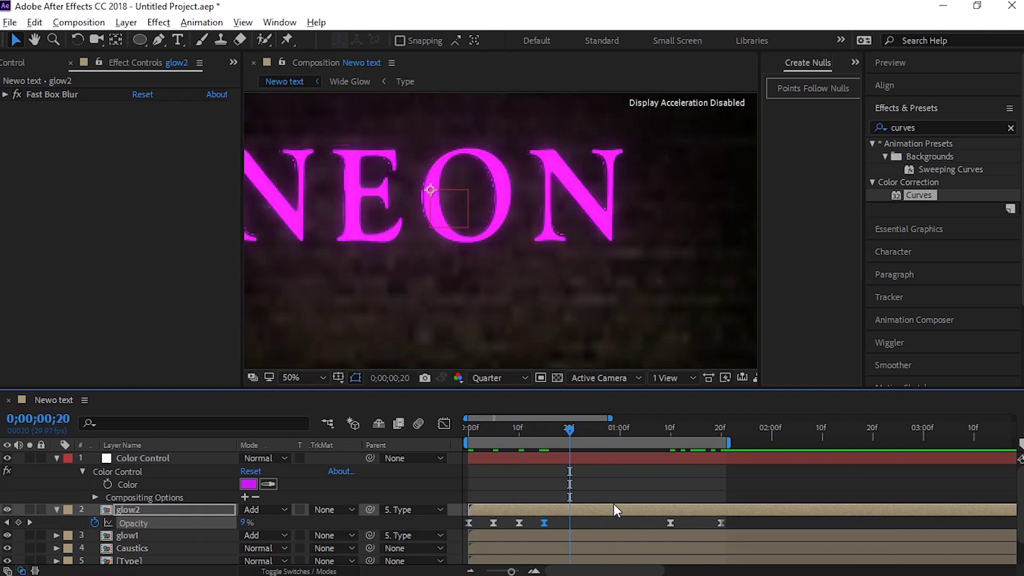
pyautogui.hotkey('ctrl', 'x')
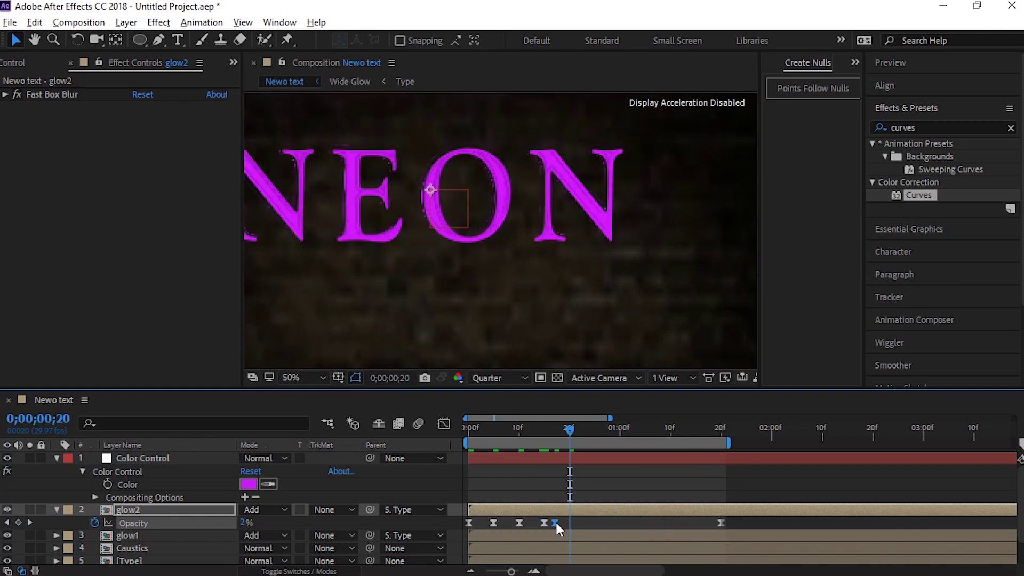
pyautogui.hotkey('ctrl', 'v')
# Move glow2's last Opacity keyframe earlier to 0;00;00;25.
pyautogui.press('j')
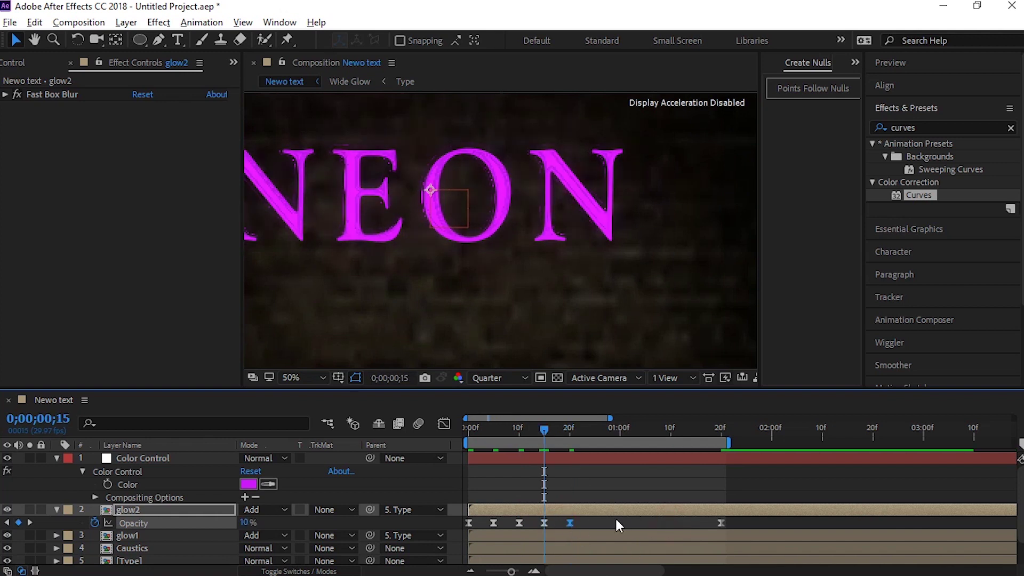
pyautogui.hotkey('shift', 'pagedown')
pyautogui.hotkey('ctrl', 'x')
pyautogui.hotkey('ctrl', 'v')
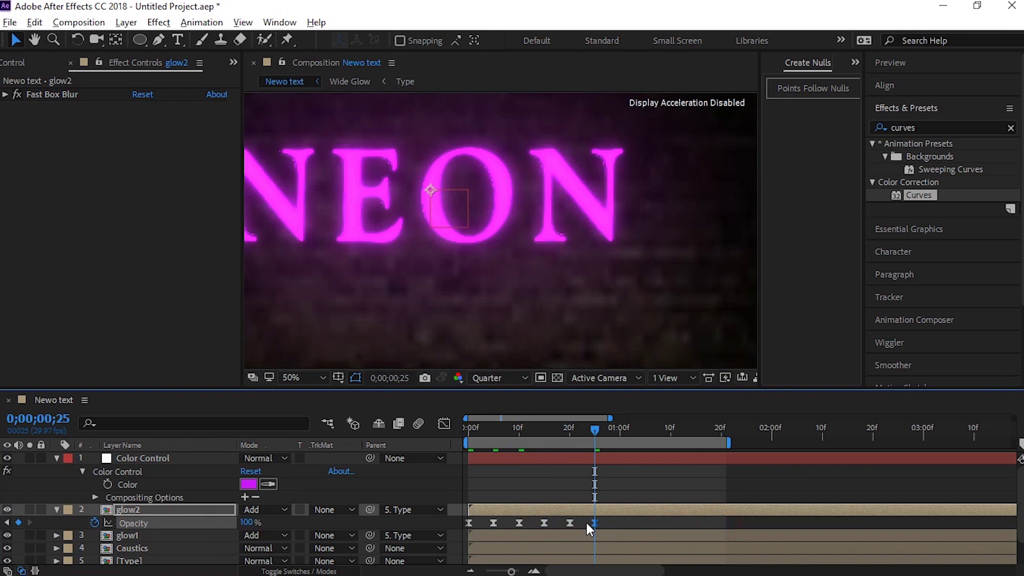
# End the work area at 0;00;00;25 and preview the faster flicker in an enlarged composition view.
pyautogui.press('n')
pyautogui.press('Home')
pyautogui.press('`')
pyautogui.press('space')
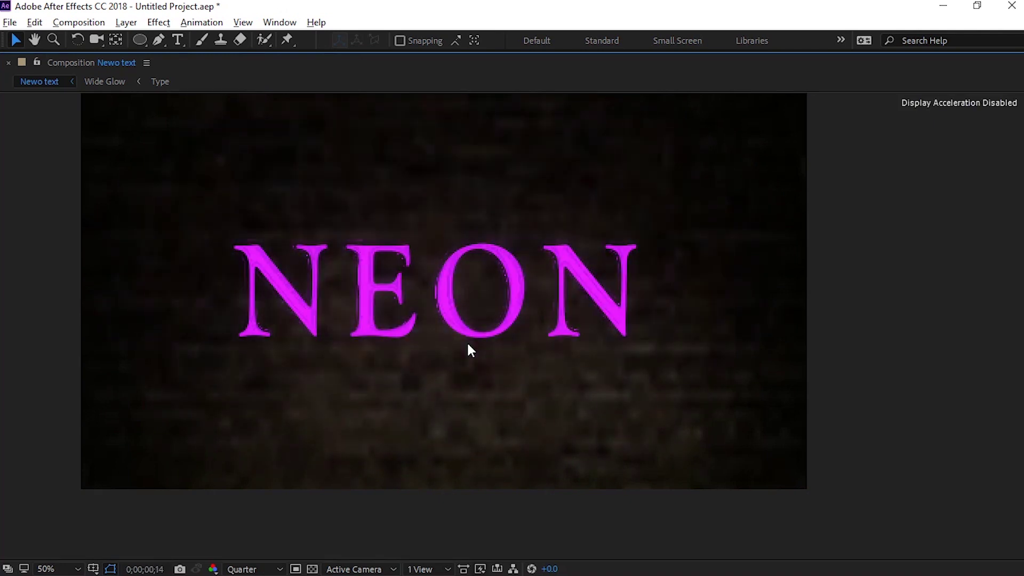
pyautogui.click(467, 345)
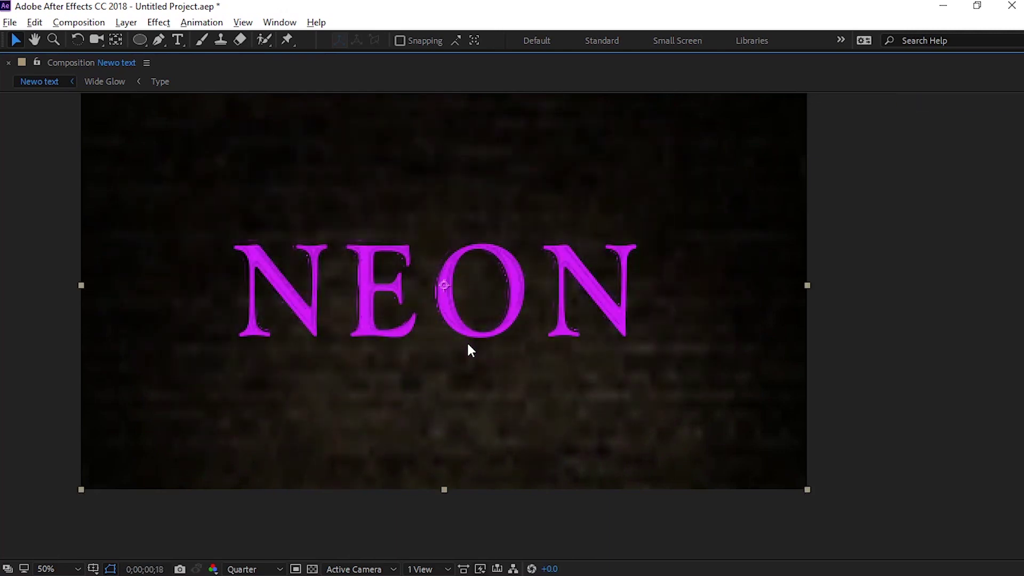